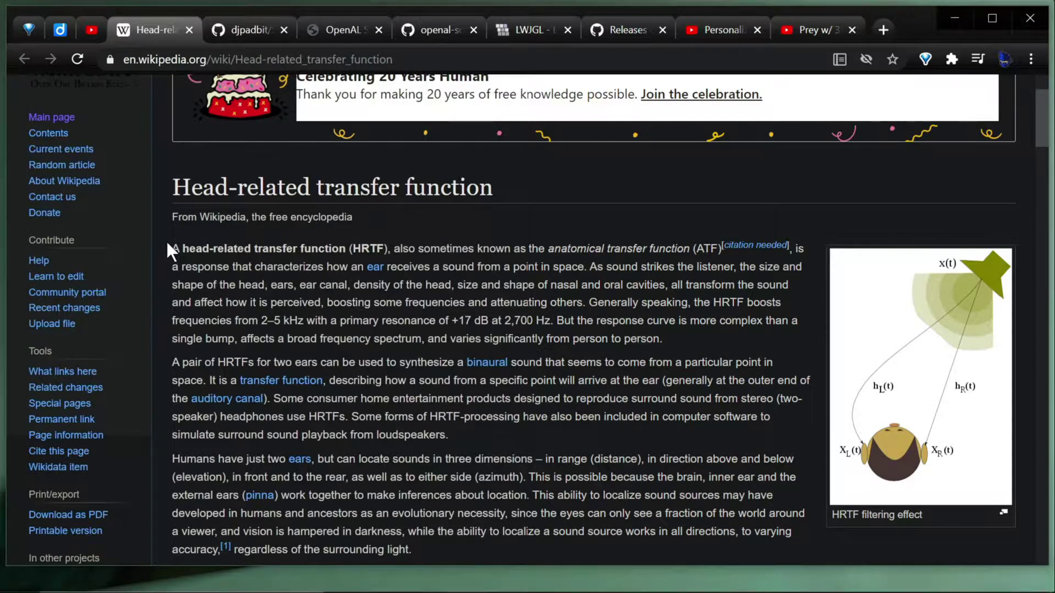
- Check which playback device is active in the system volume control and close it again
mouse_move(857, 589)
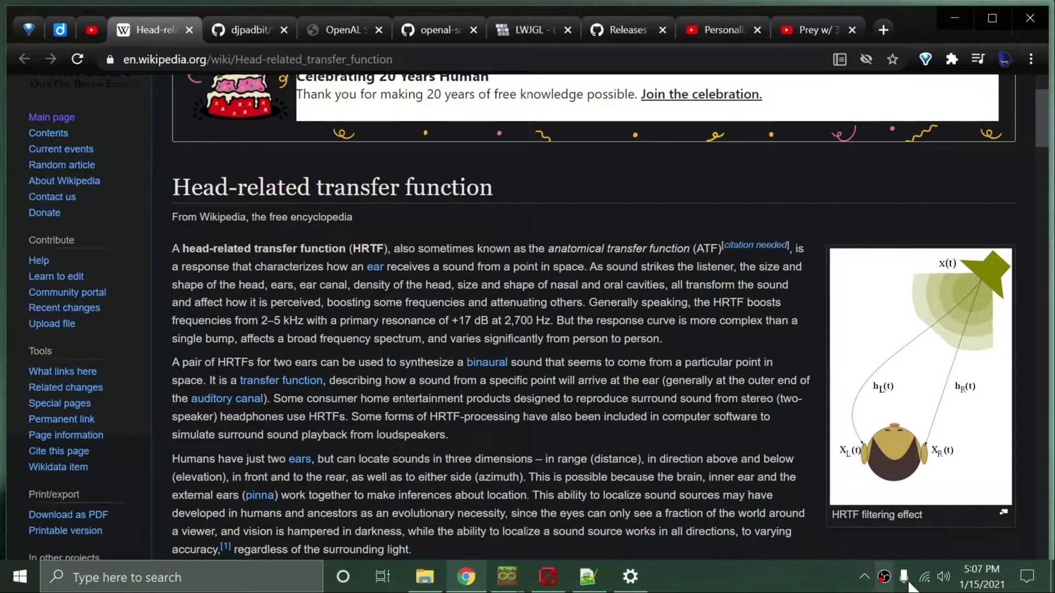
left_click(939, 577)
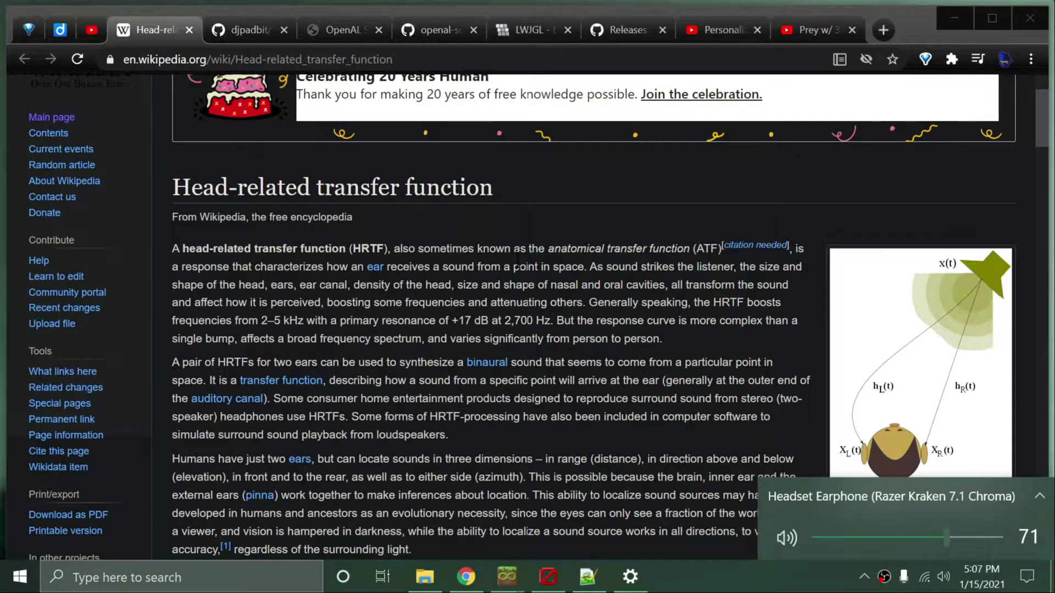
left_click(517, 259)
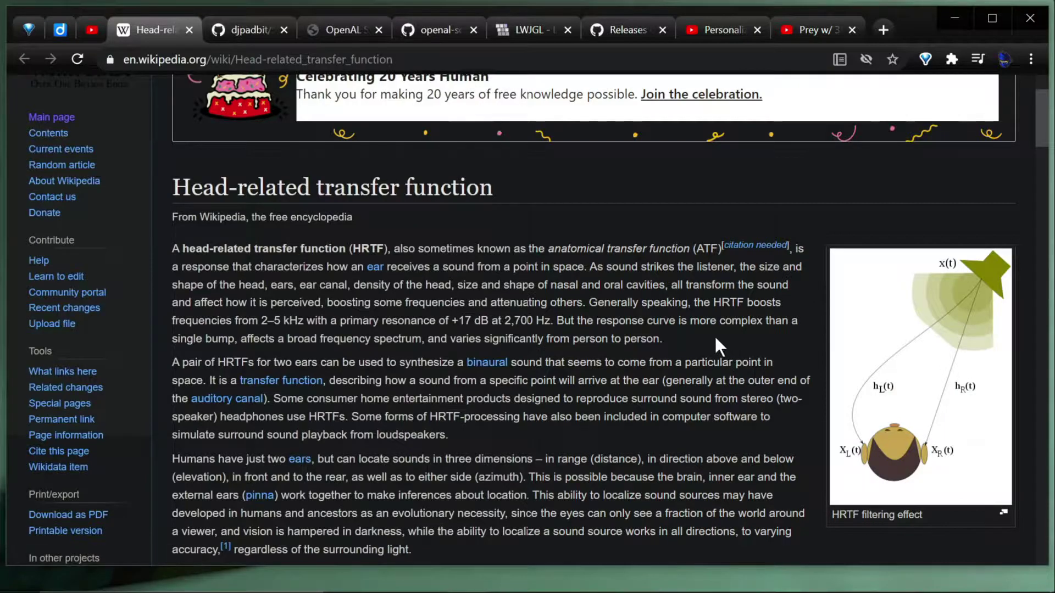
- Go from the LWJGL website to its GitHub releases page and examine the LWJGL 3.2.3 release notes
left_click(528, 33)
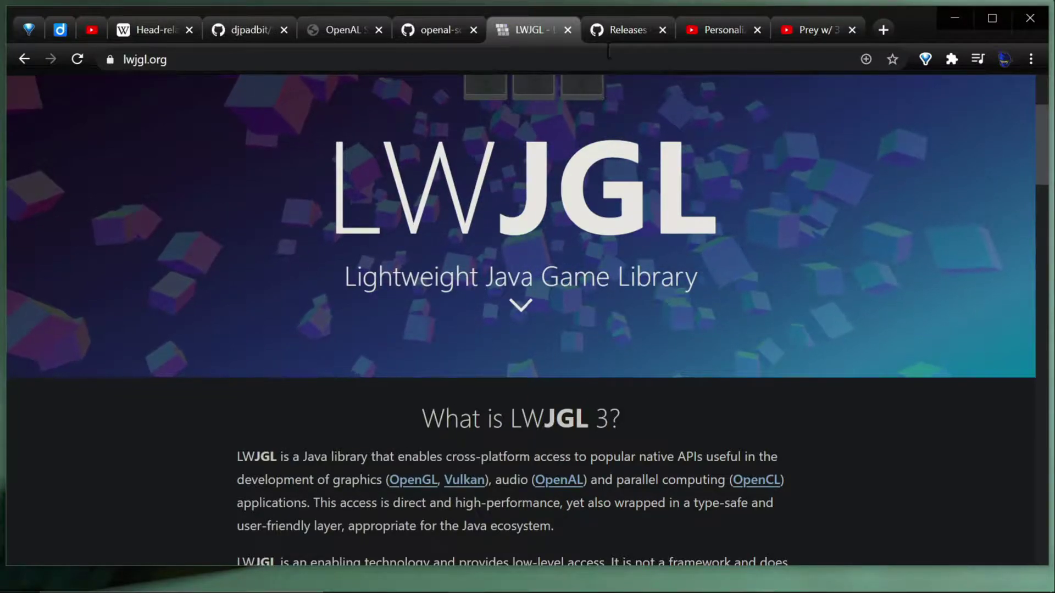
left_click(614, 29)
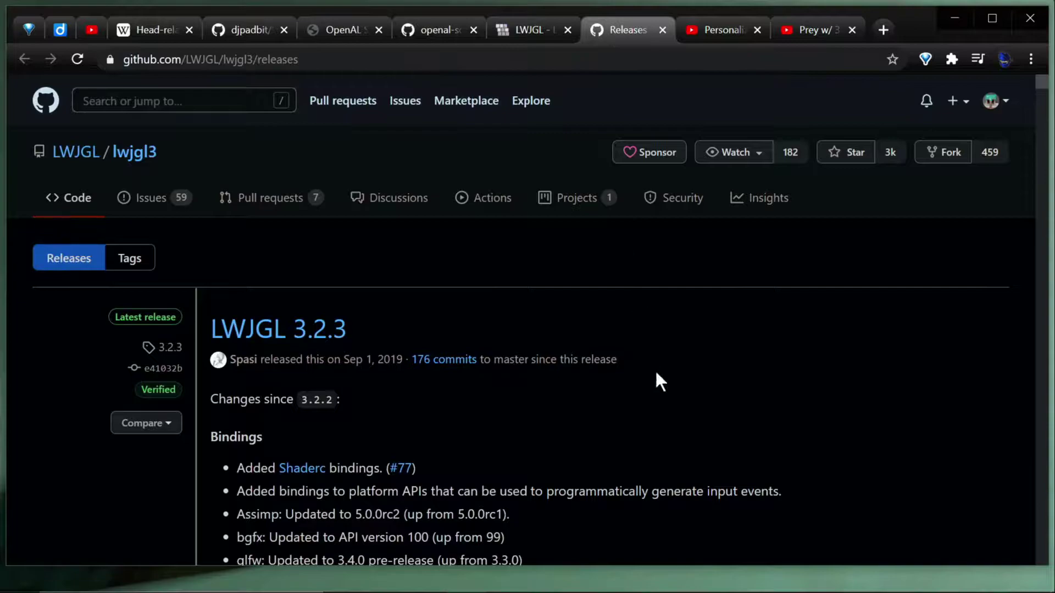
scroll(635, 406, "down", 7)
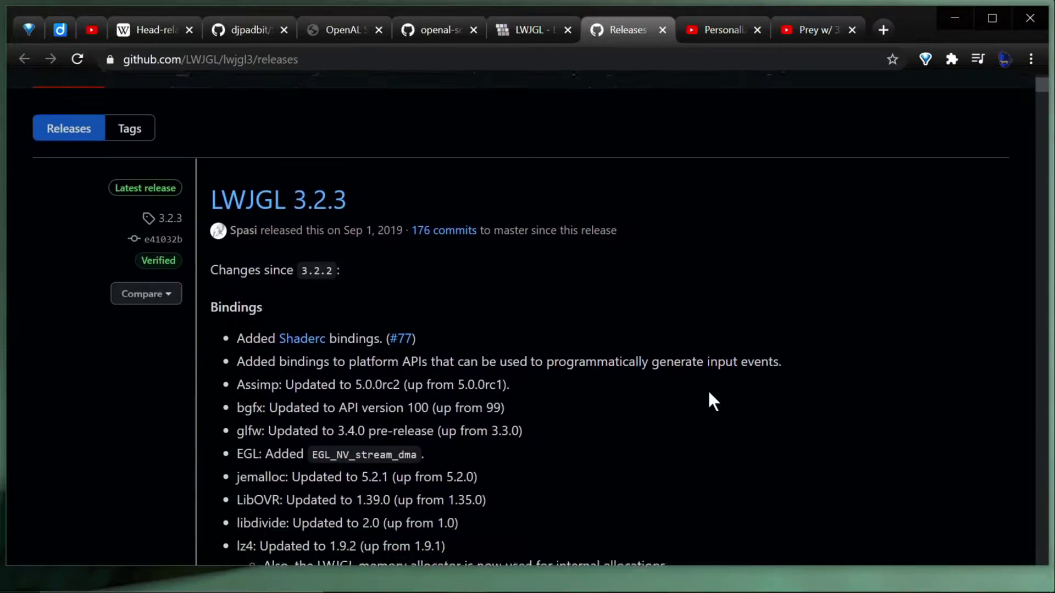
scroll(709, 393, "down", 20)
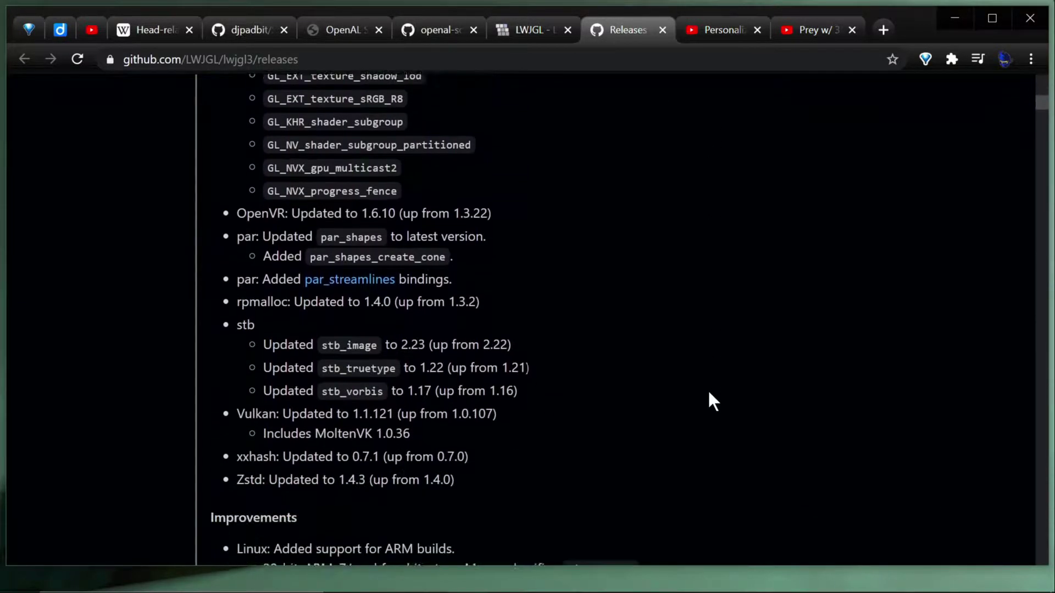
scroll(708, 390, "down", 20)
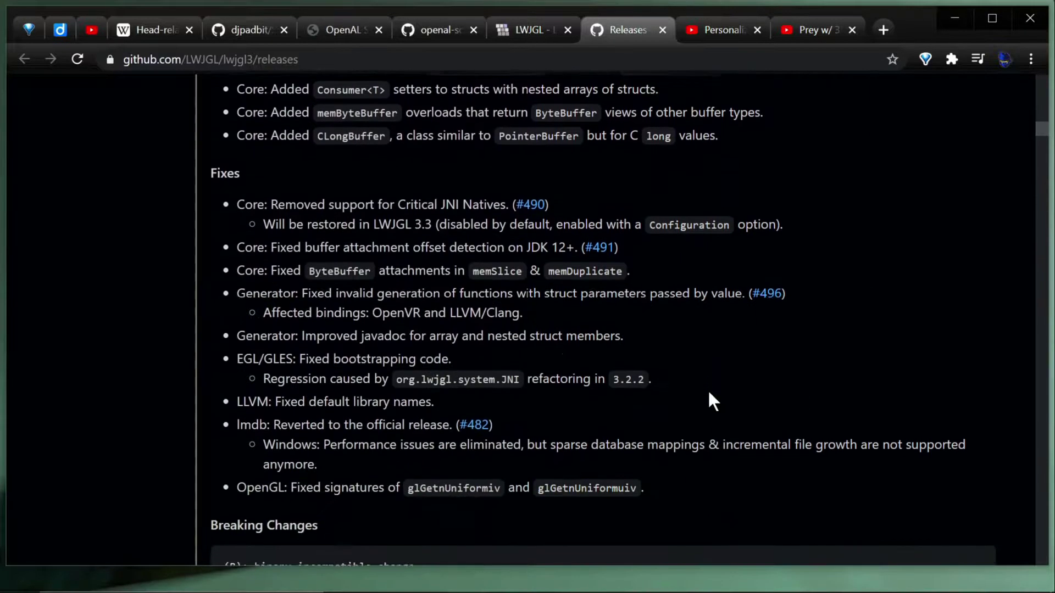
scroll(710, 385, "down", 4)
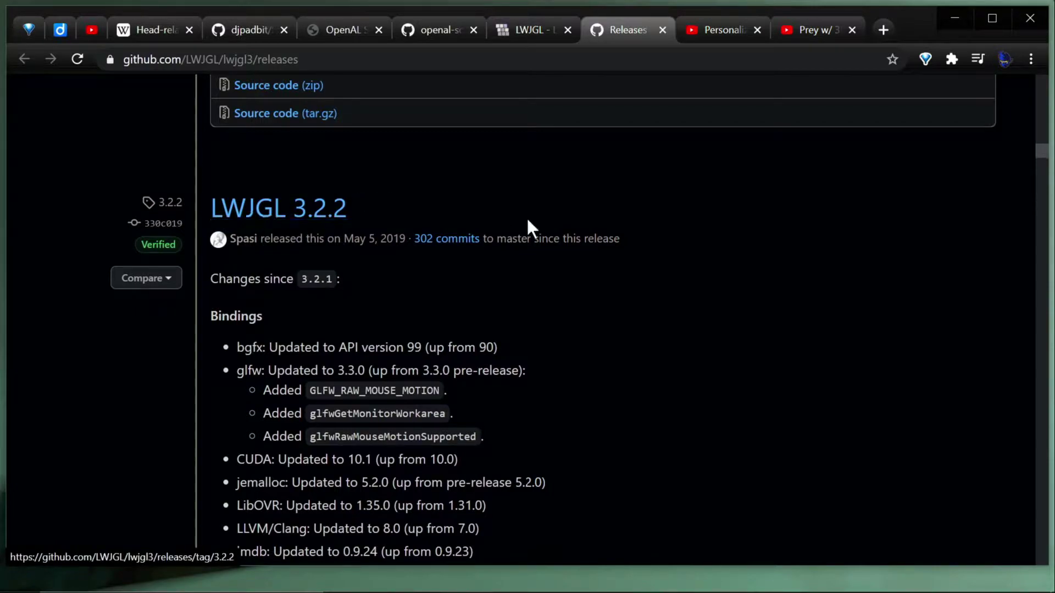
- Look through the LWJGL 3.2.2 release notes, from its bindings to its fixes, and return to that release's heading
scroll(675, 404, "down", 12)
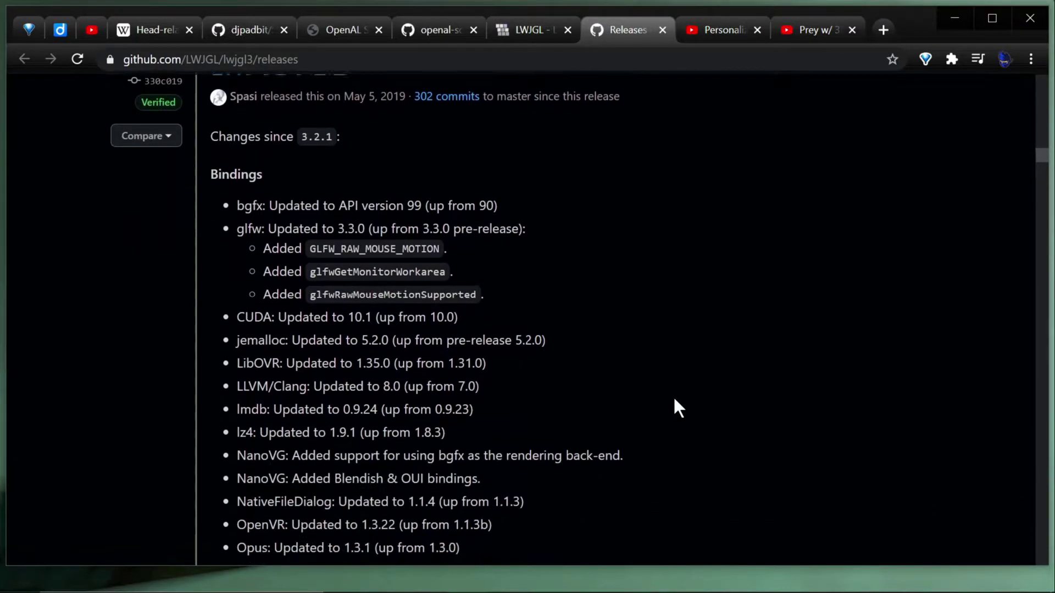
scroll(675, 399, "down", 7)
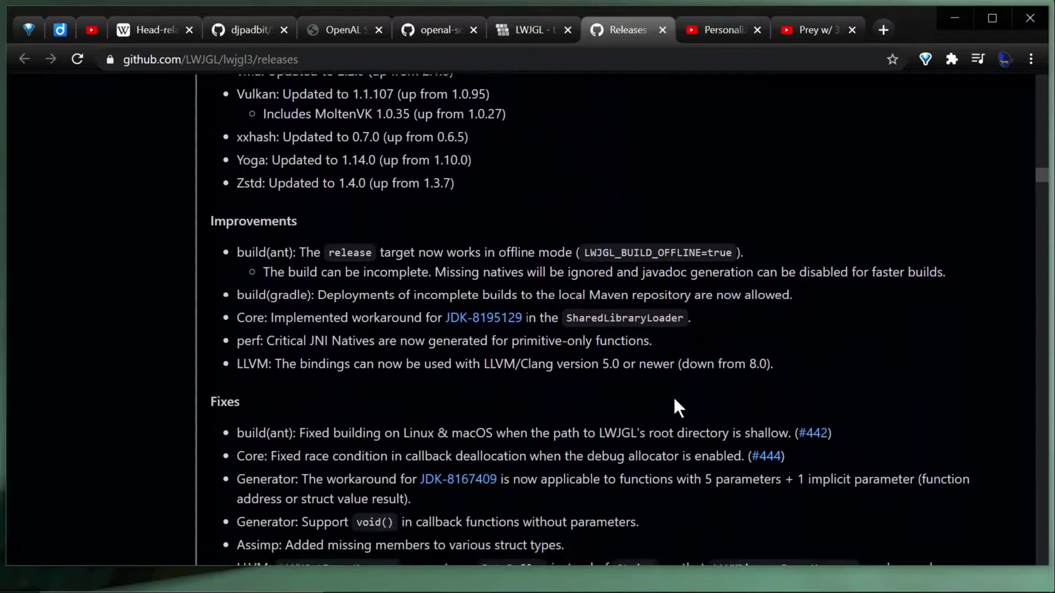
scroll(673, 397, "down", 3)
scroll(673, 396, "up", 10)
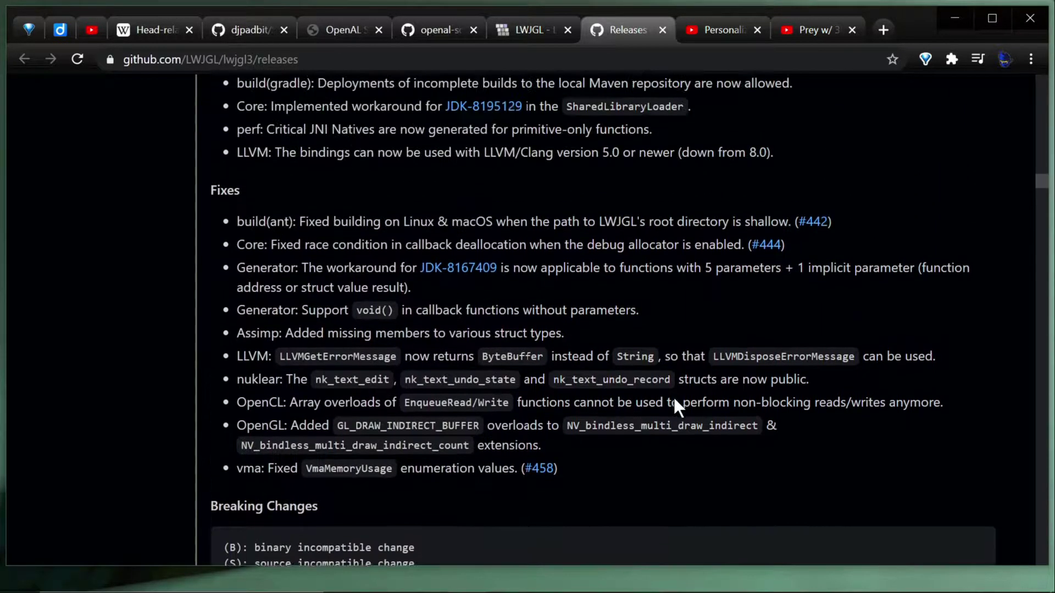
scroll(591, 269, "up", 5)
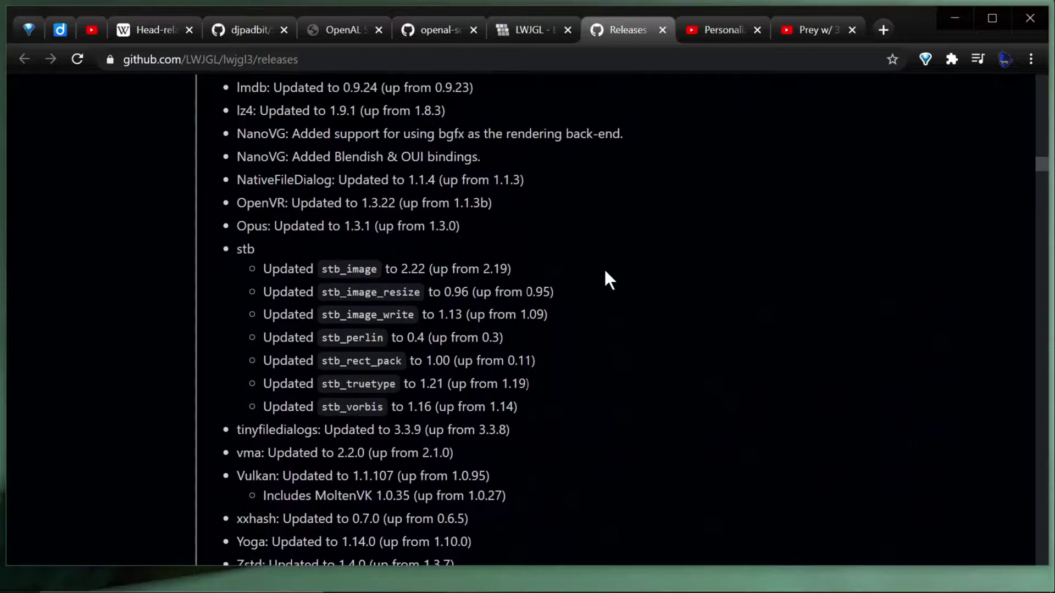
scroll(604, 269, "up", 4)
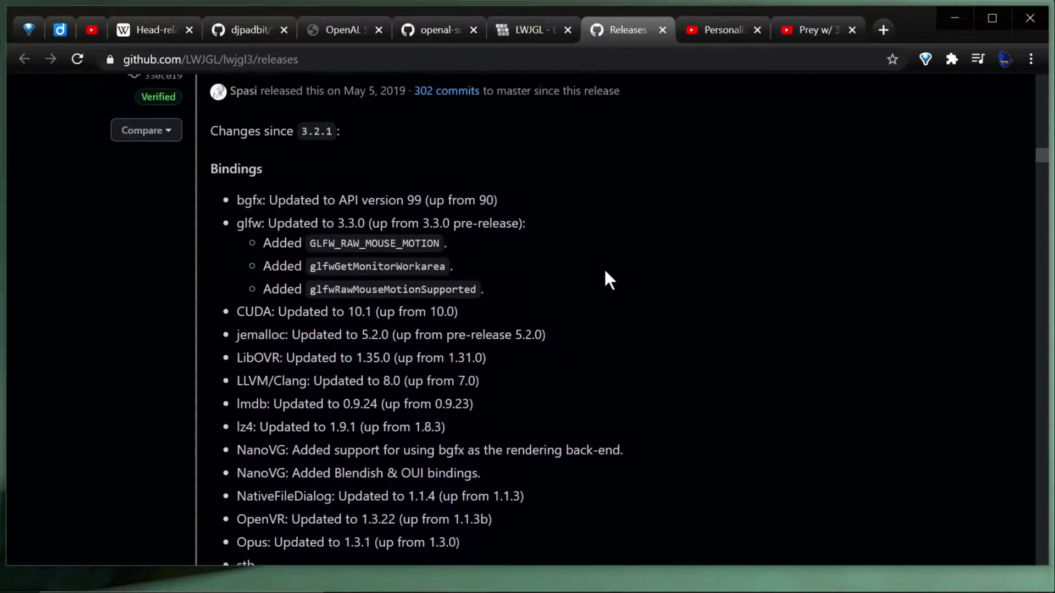
scroll(484, 235, "up", 2)
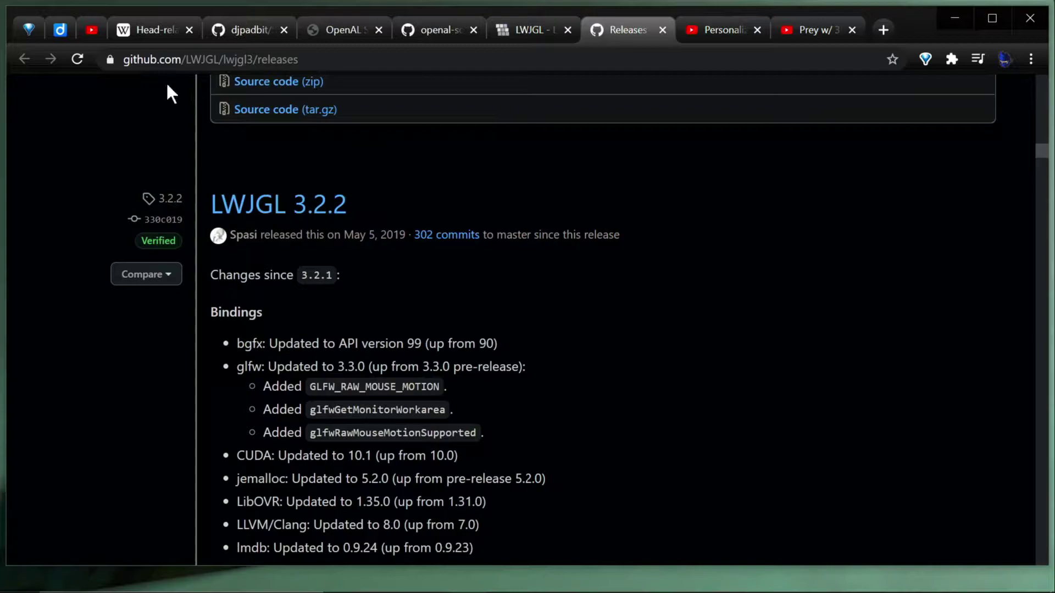
- Revisit the head-related transfer function article, and read the README of the Sound-Physics repository on GitHub
left_click(144, 30)
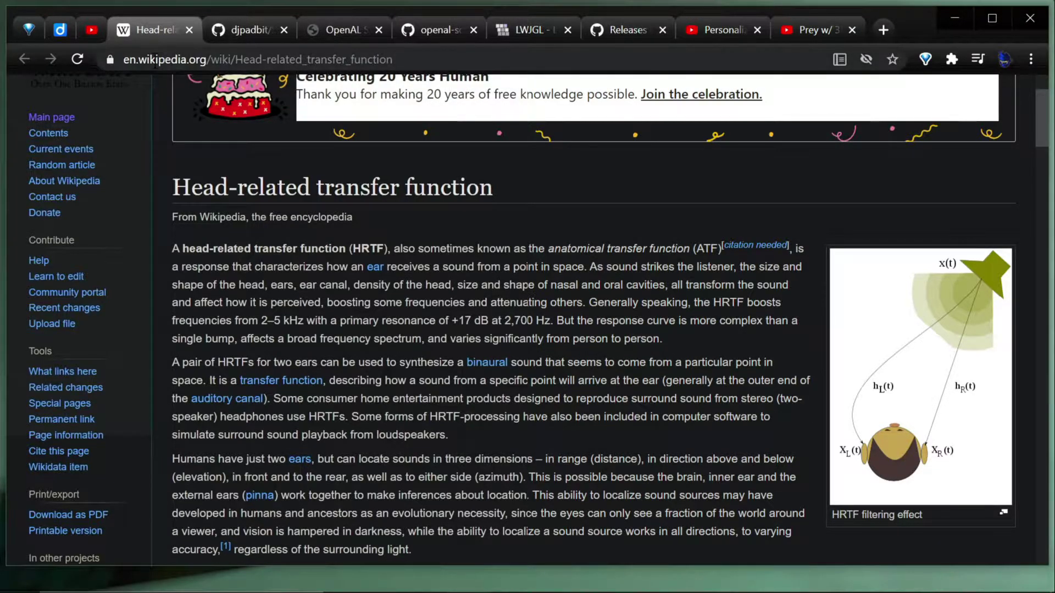
left_click(254, 30)
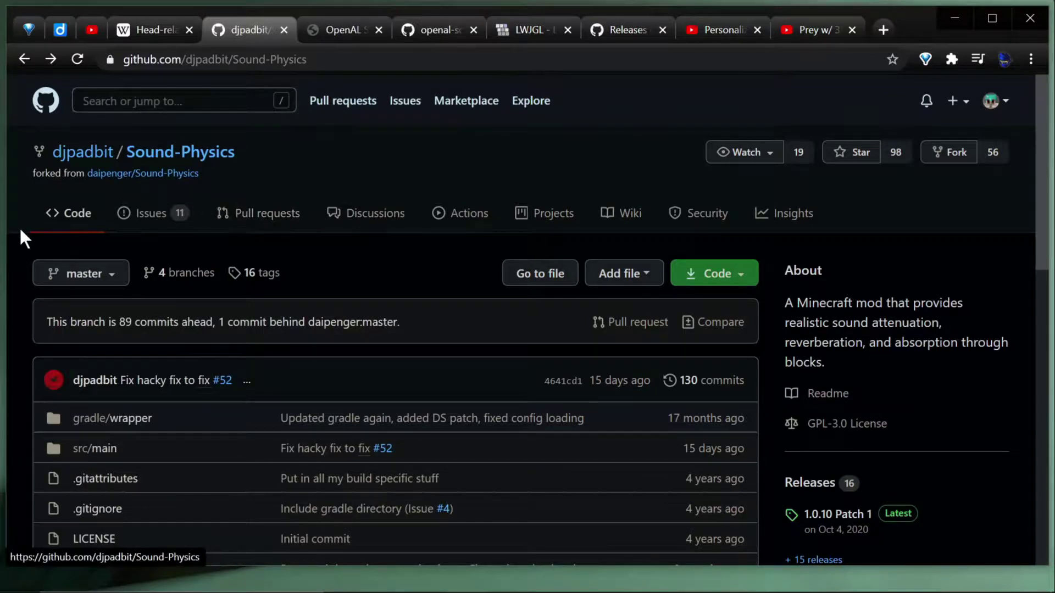
scroll(26, 295, "down", 7)
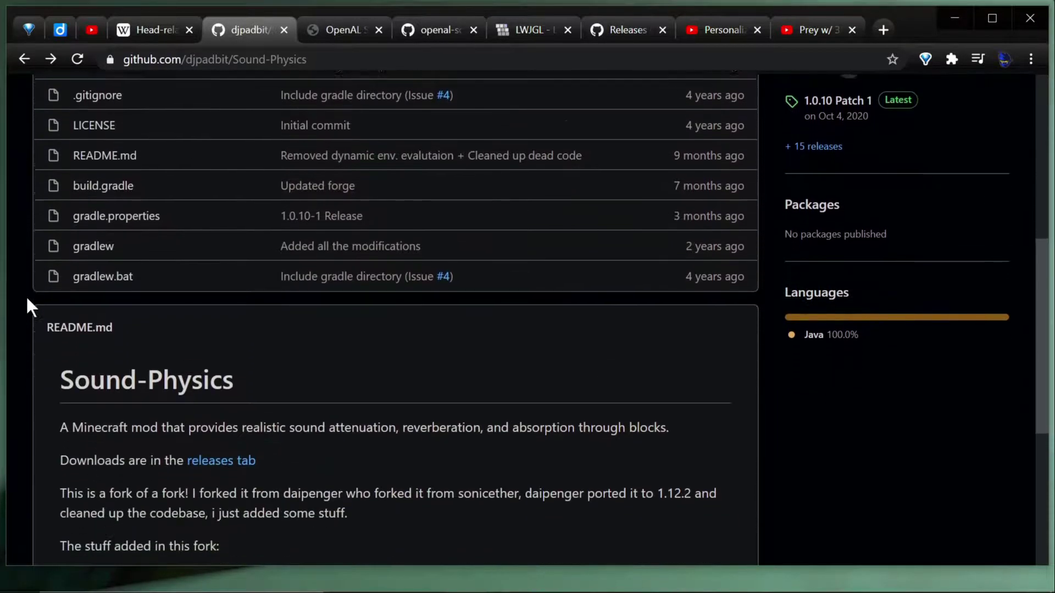
scroll(27, 295, "down", 4)
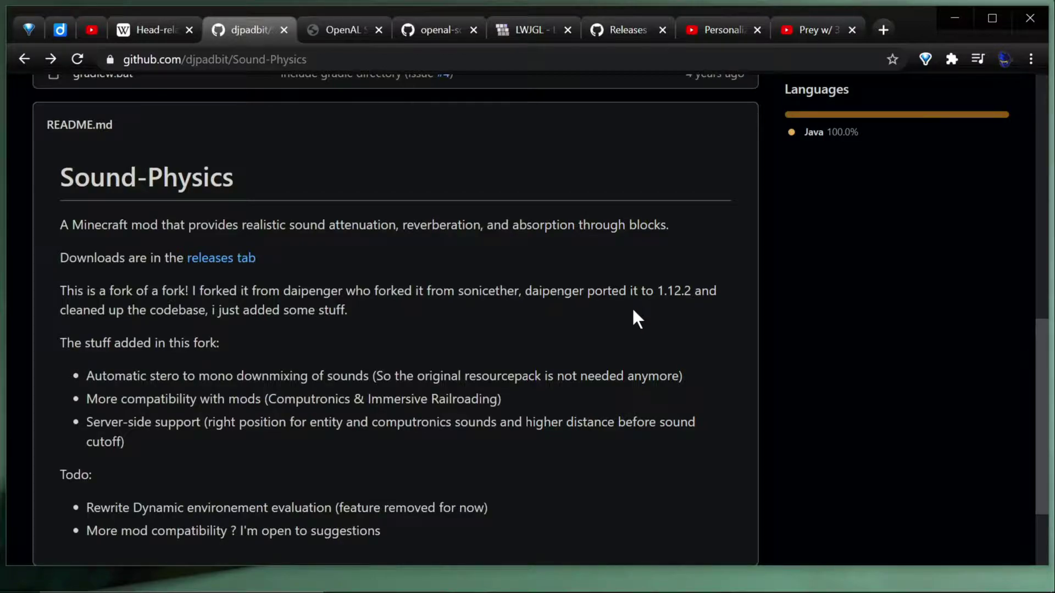
scroll(490, 329, "up", 10)
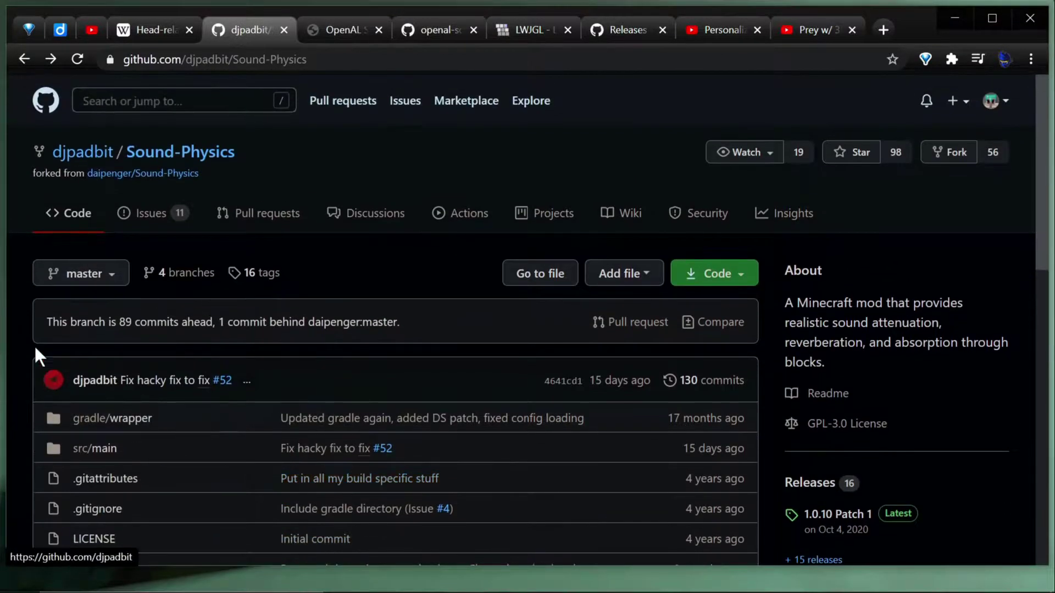
mouse_move(113, 162)
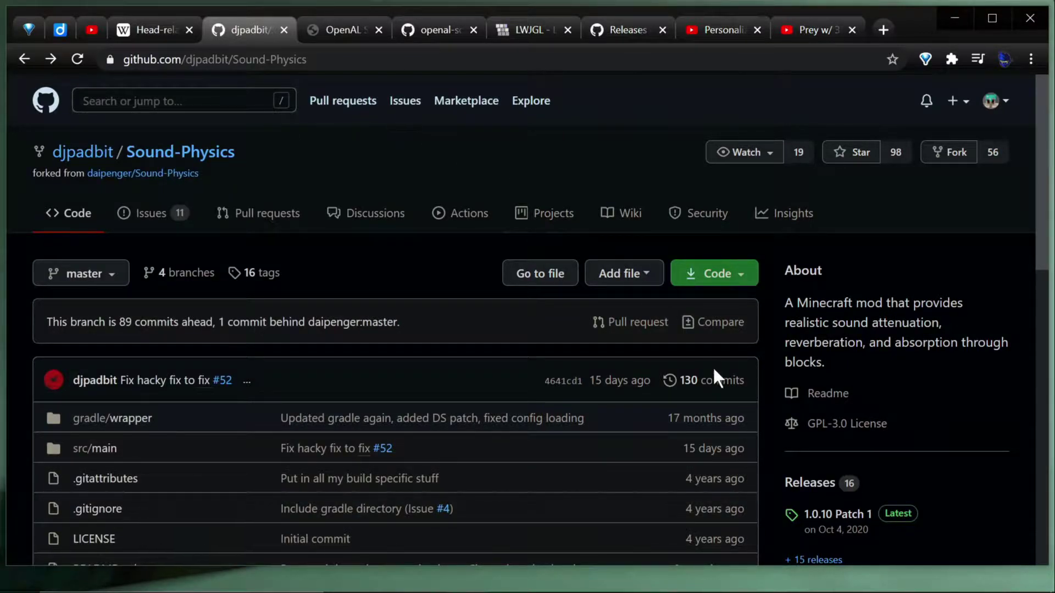
- Examine the notes and downloadable jar files of the Sound-Physics 1.0.10 Patch 1 release, and return to the repository's code page
left_click(828, 515)
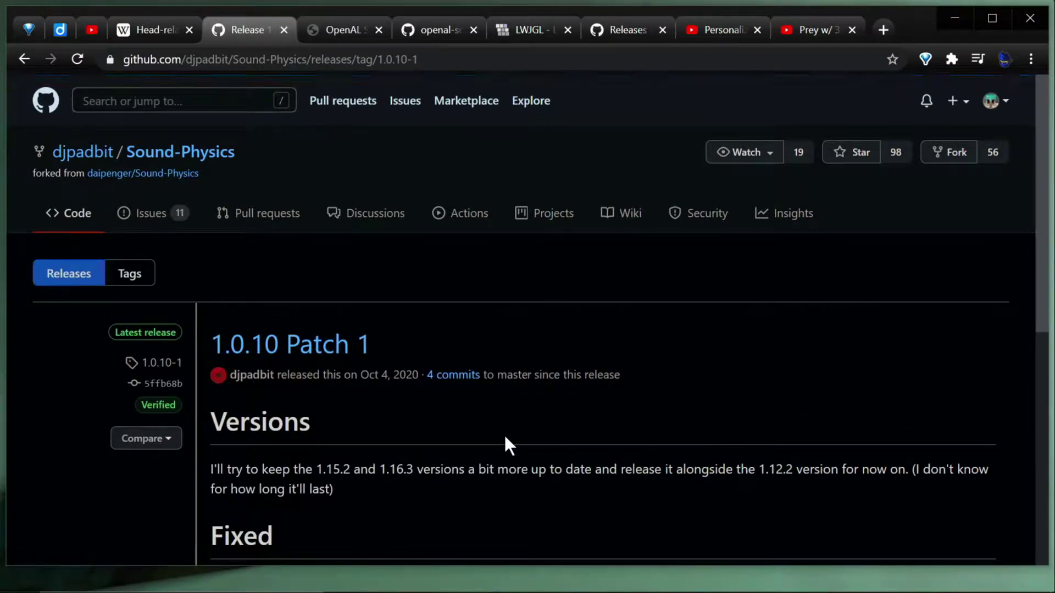
scroll(504, 434, "down", 2)
scroll(504, 434, "up", 2)
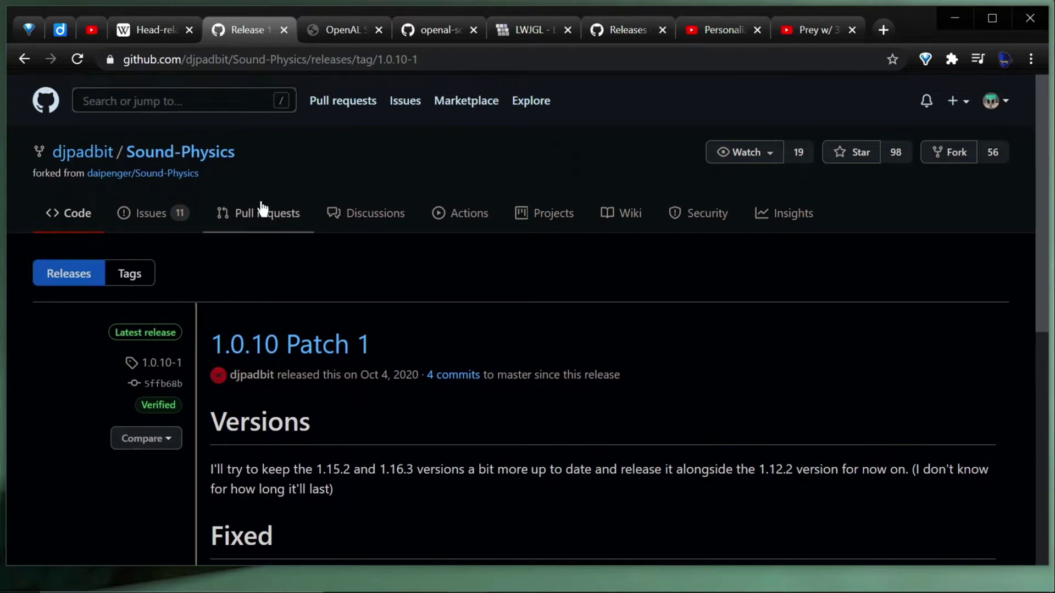
mouse_move(179, 176)
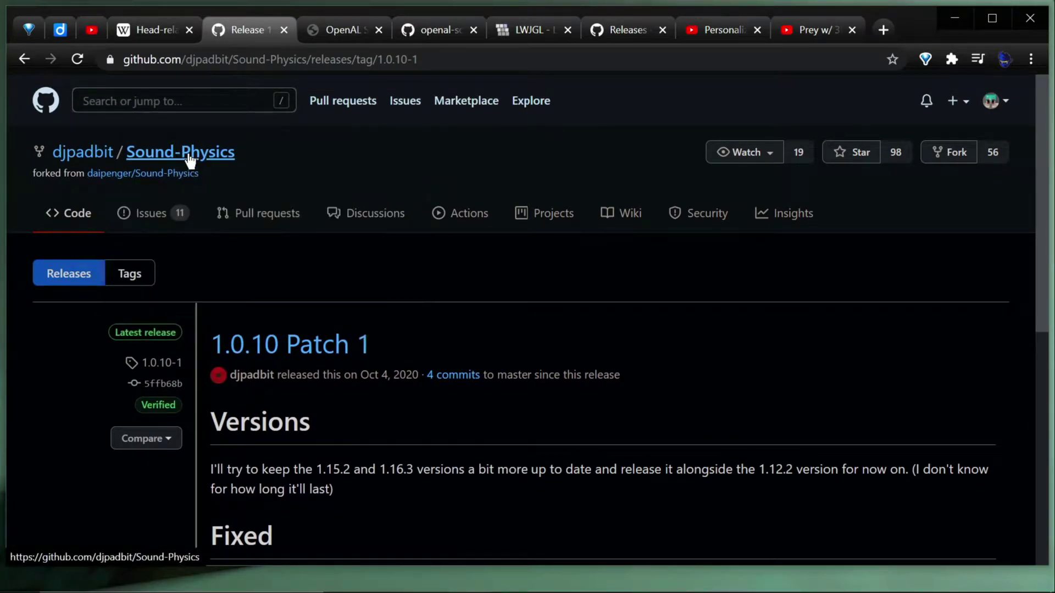
scroll(398, 340, "down", 5)
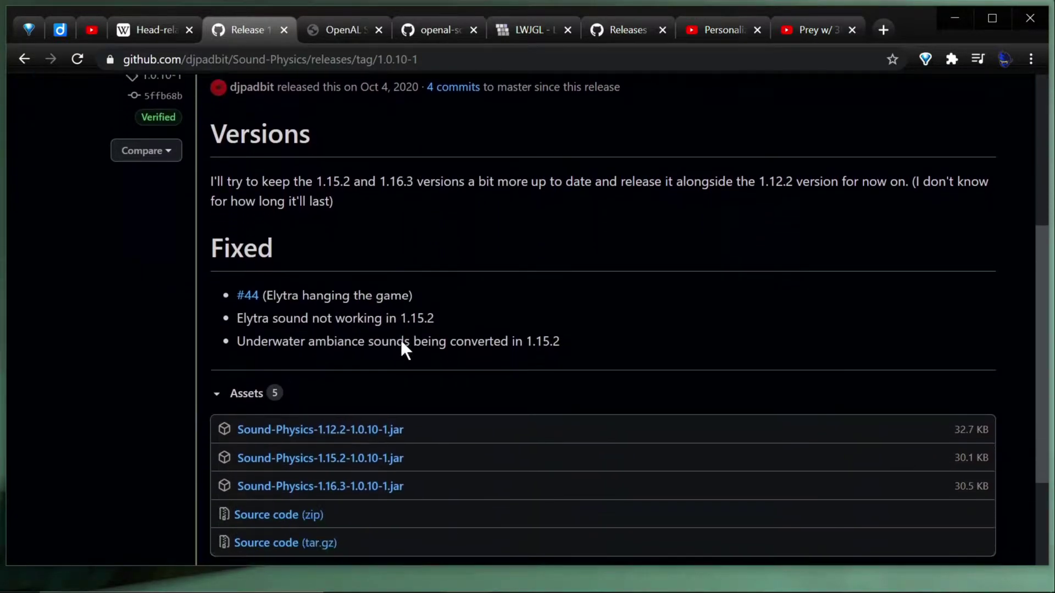
scroll(399, 338, "down", 2)
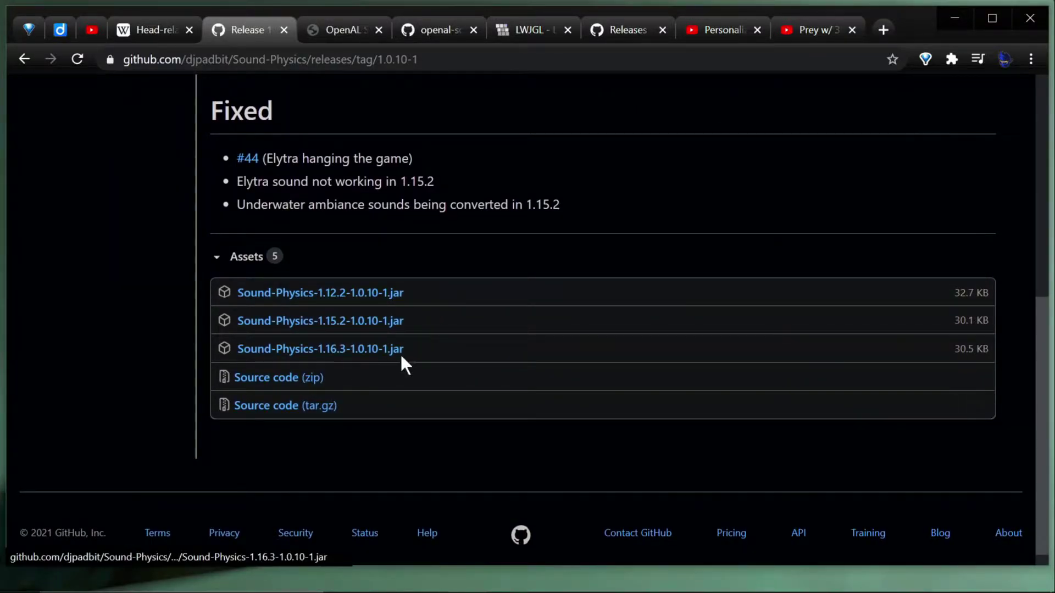
scroll(544, 484, "up", 8)
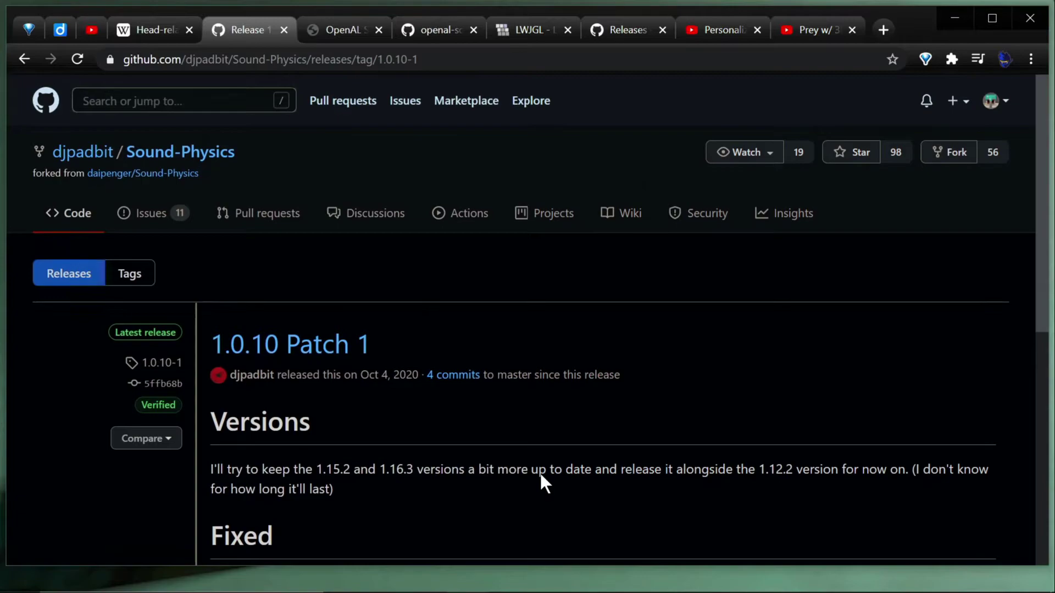
left_click(82, 223)
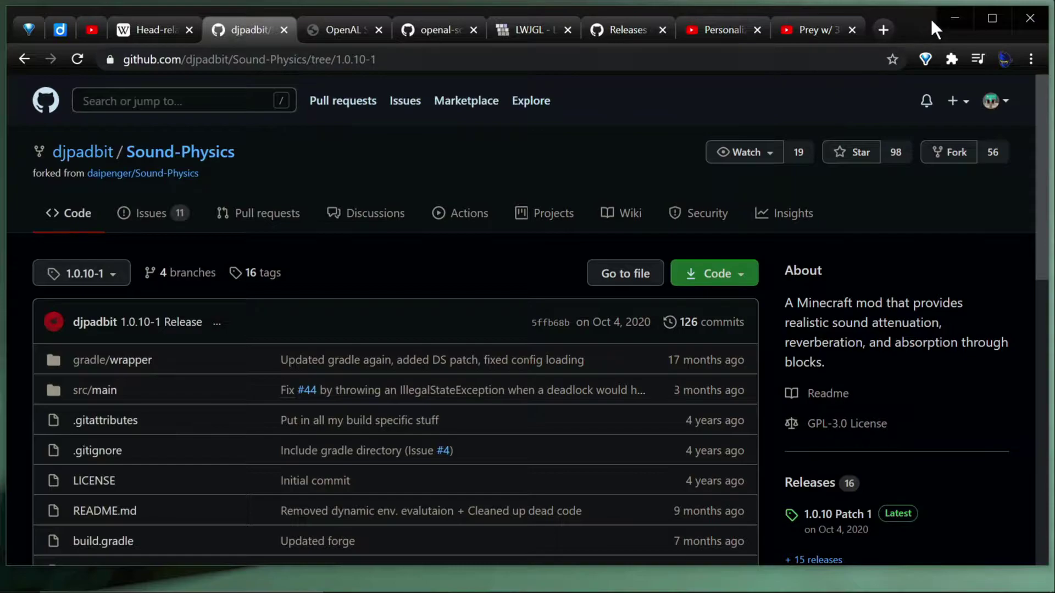
- Minimize the browser and check the headset's spatial sound options without changing the selection
left_click(953, 18)
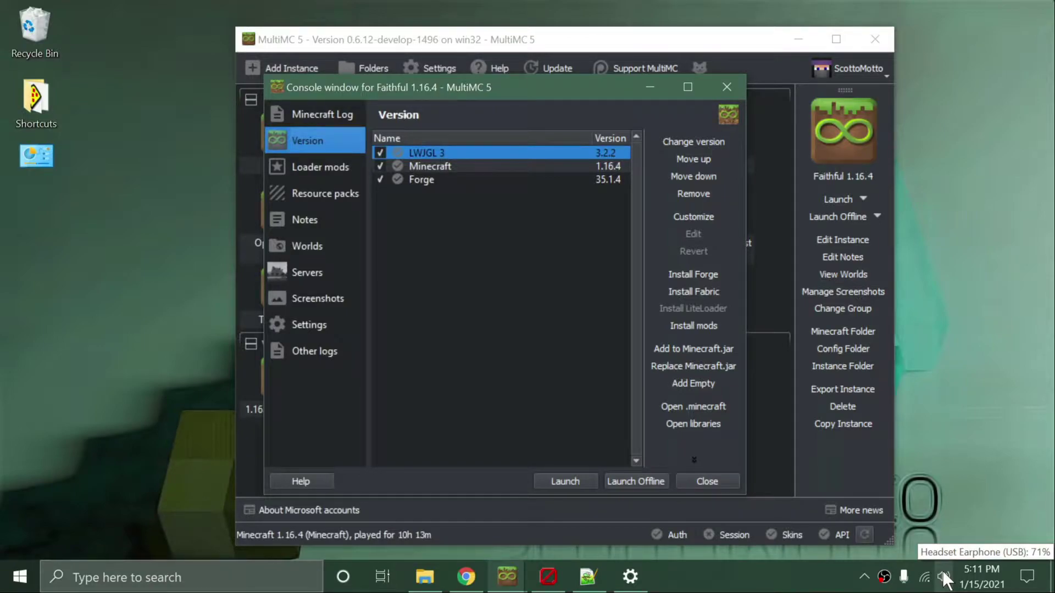
left_click(942, 571)
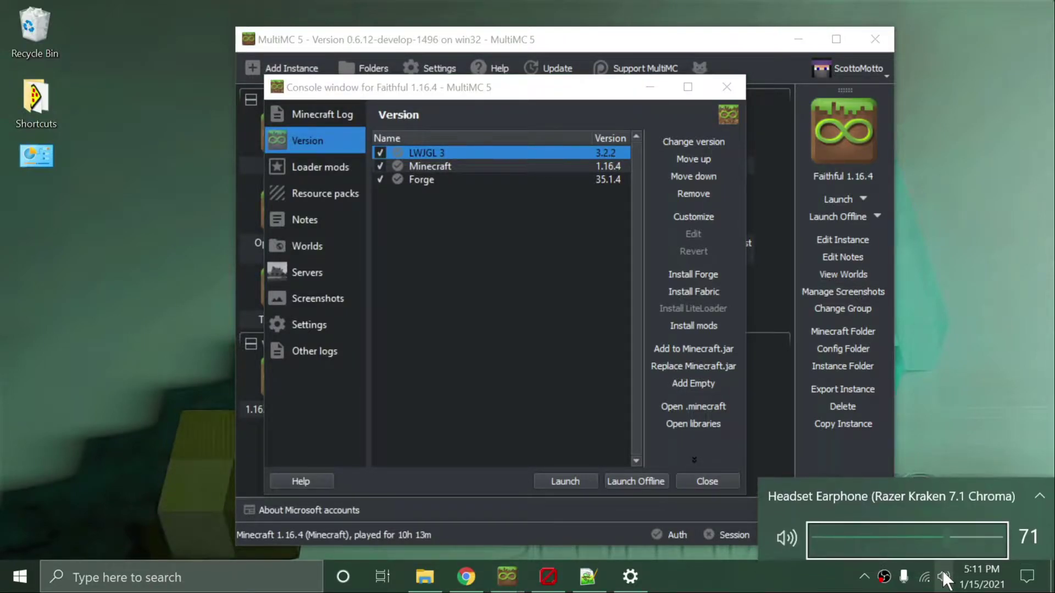
right_click(947, 576)
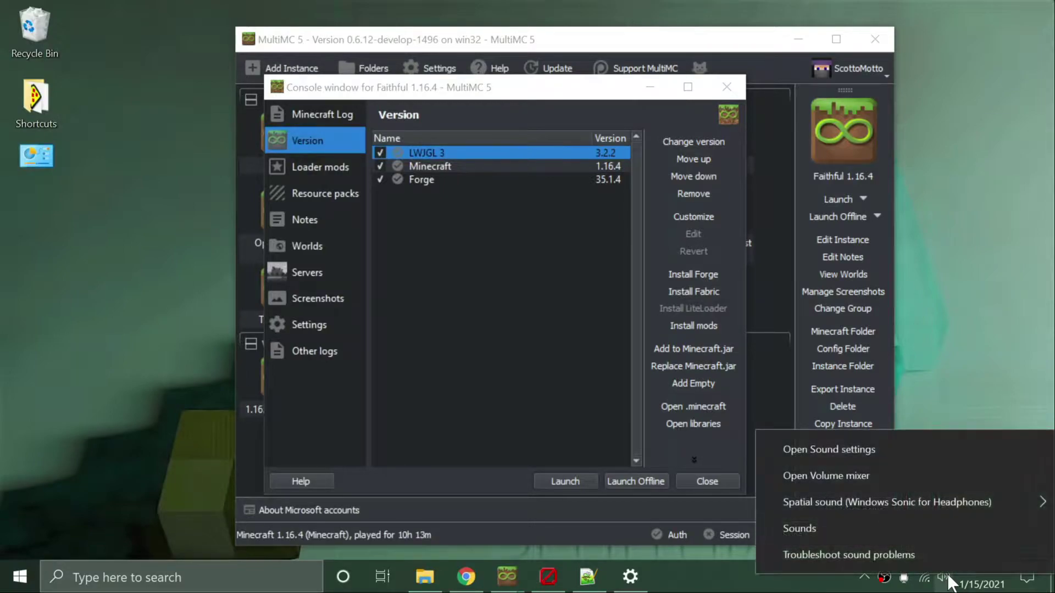
mouse_move(916, 511)
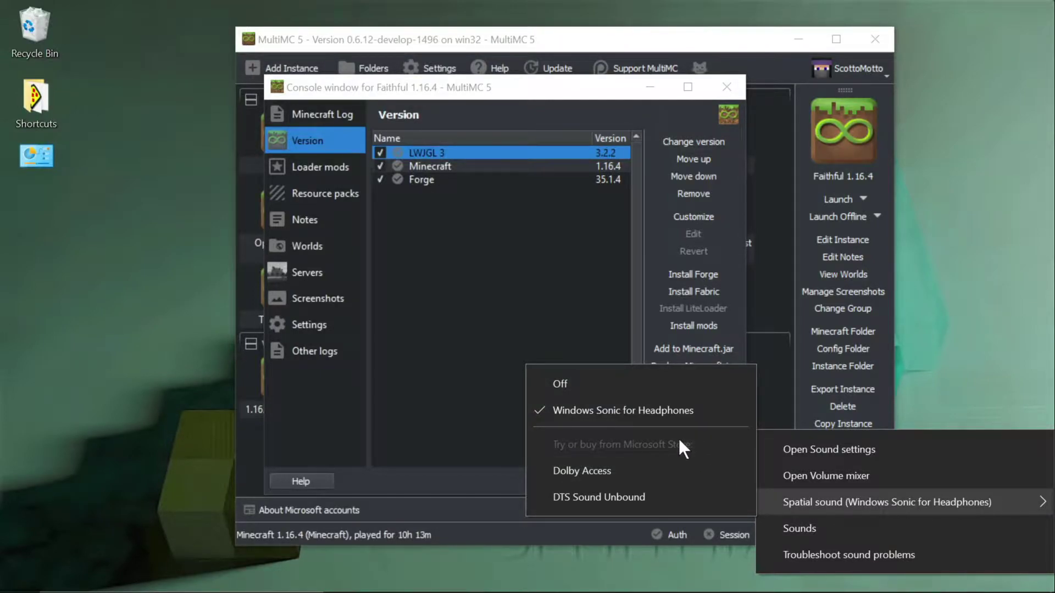
left_click(165, 462)
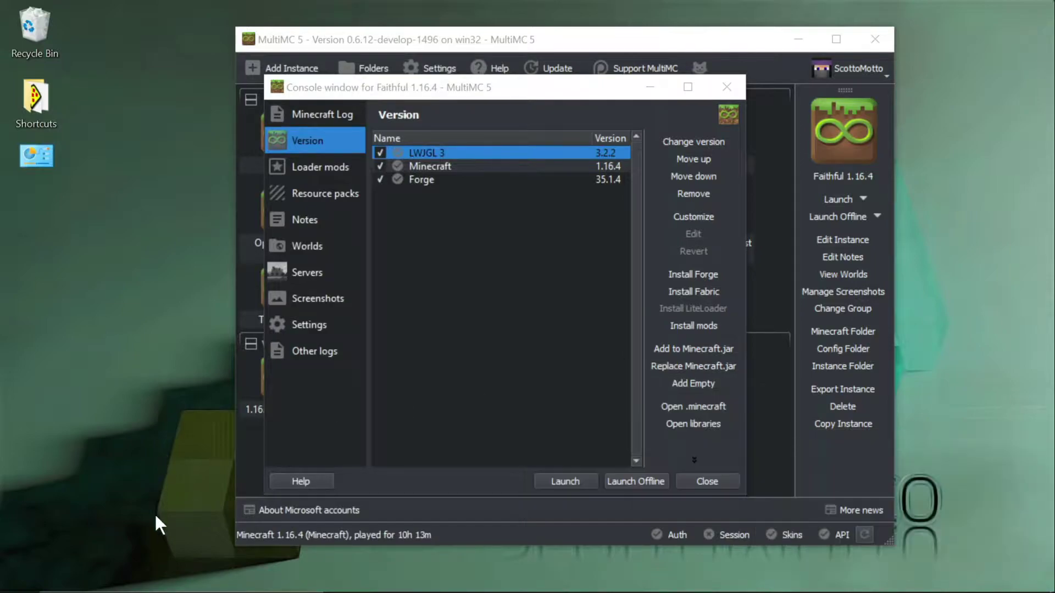
- Open the Windows Control Panel and bring up the Sound playback devices under Hardware and Sound
left_click(130, 577)
type("c")
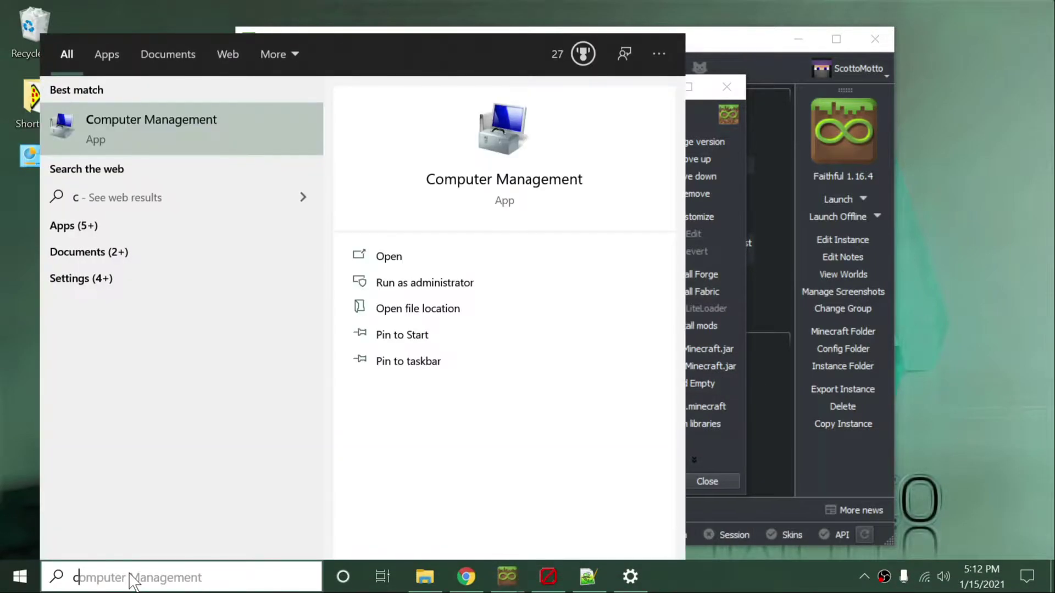
type("ontrol")
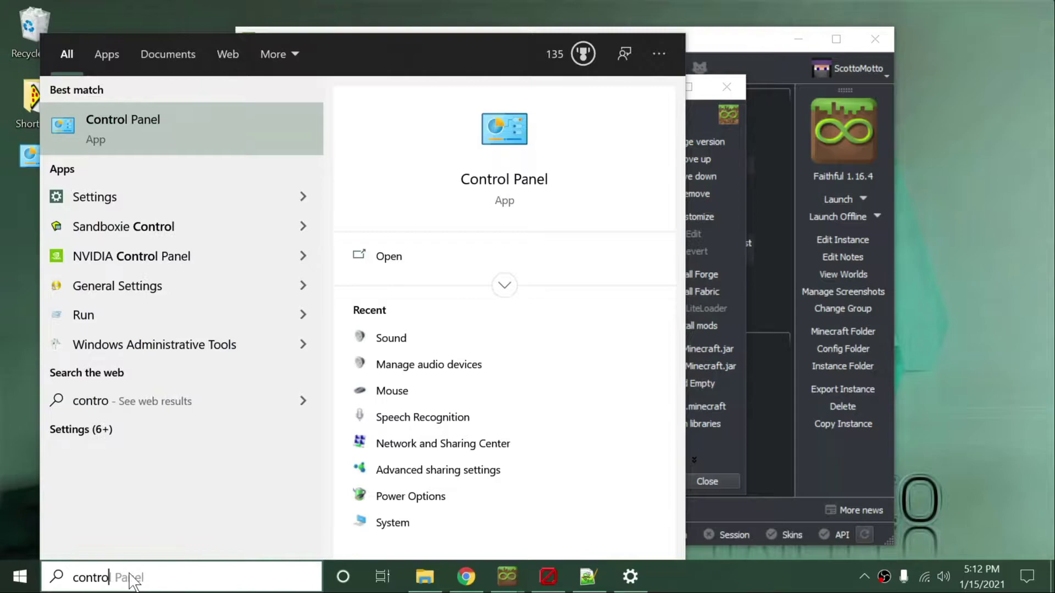
left_click(157, 138)
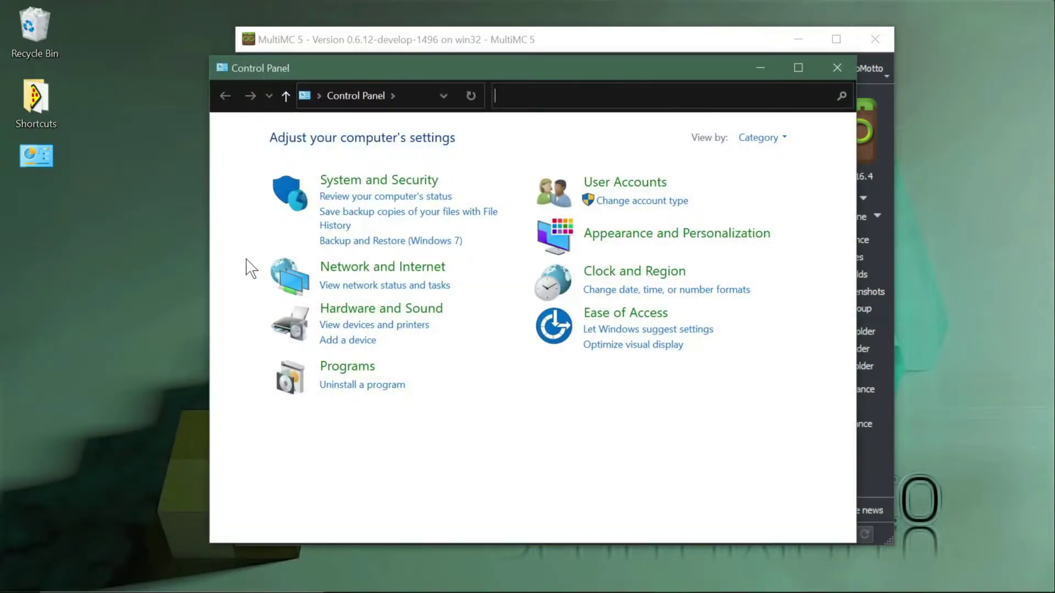
left_click(346, 311)
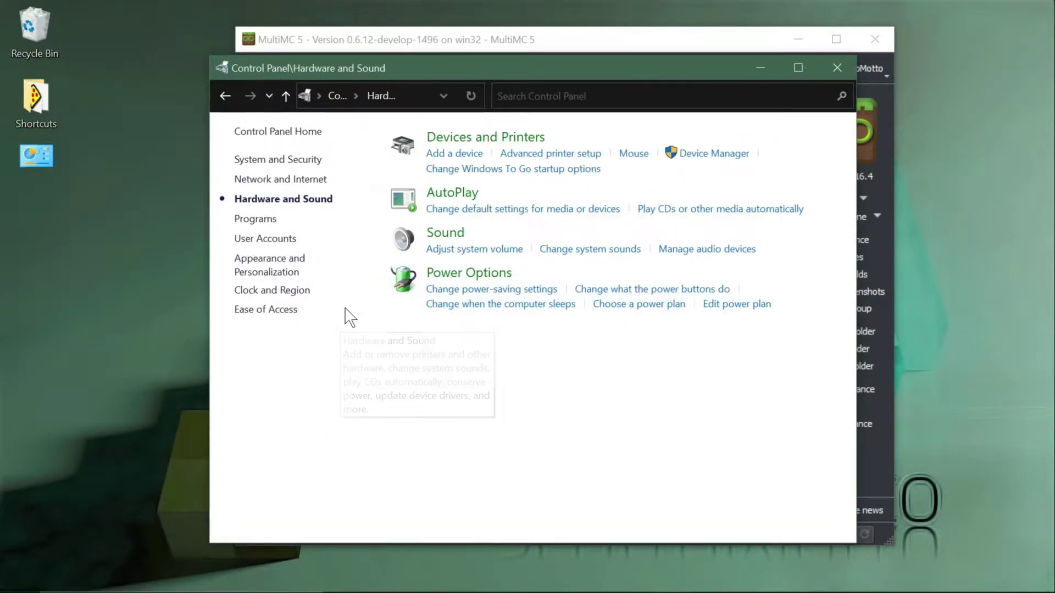
left_click(438, 235)
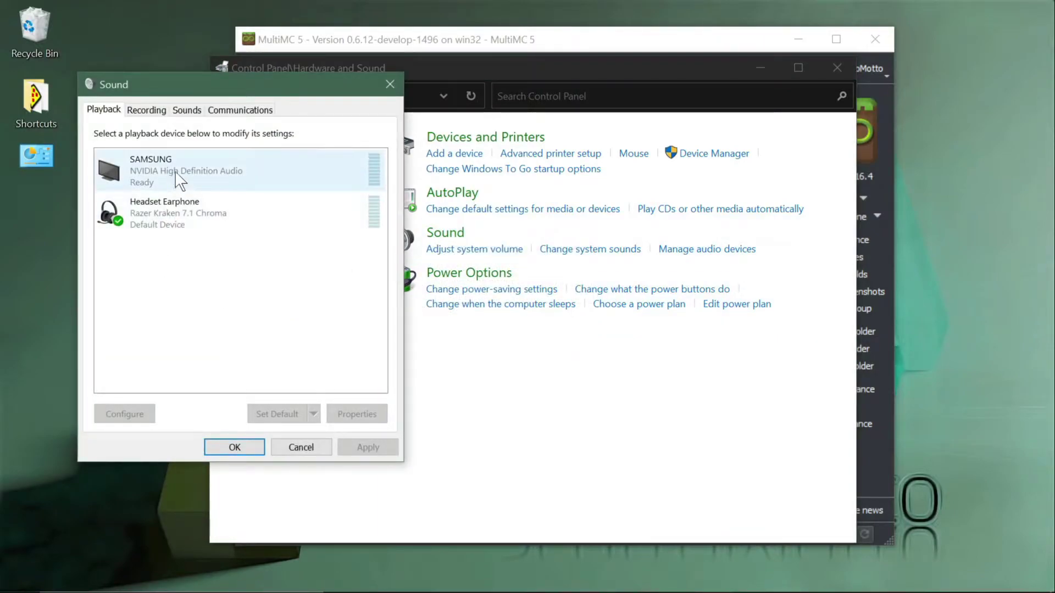
- Check the spatial sound format in the Headset Earphone properties, and close the sound dialogs and Control Panel without changing anything
left_click(185, 217)
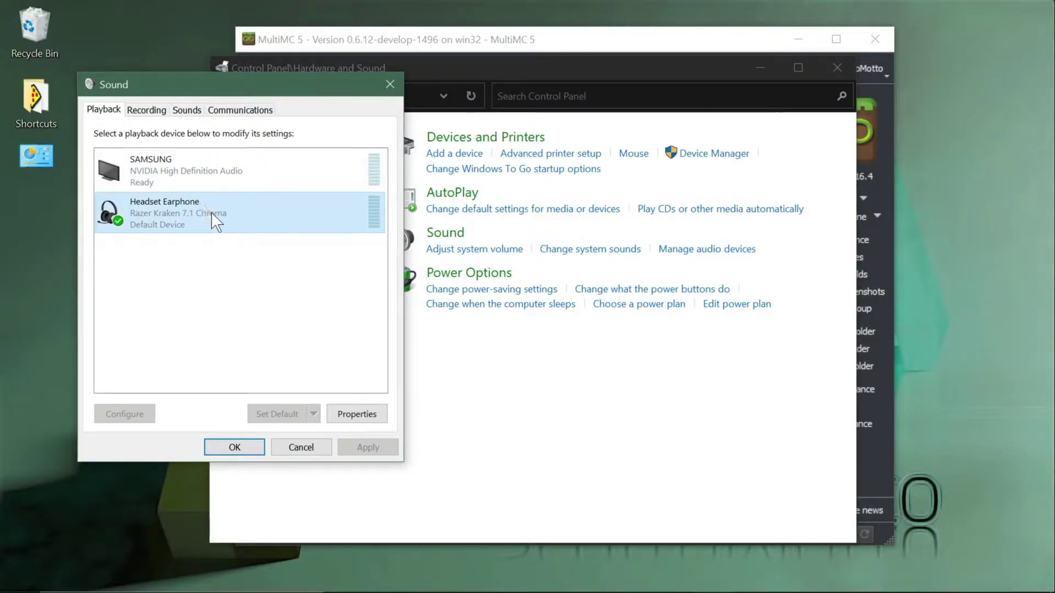
right_click(212, 213)
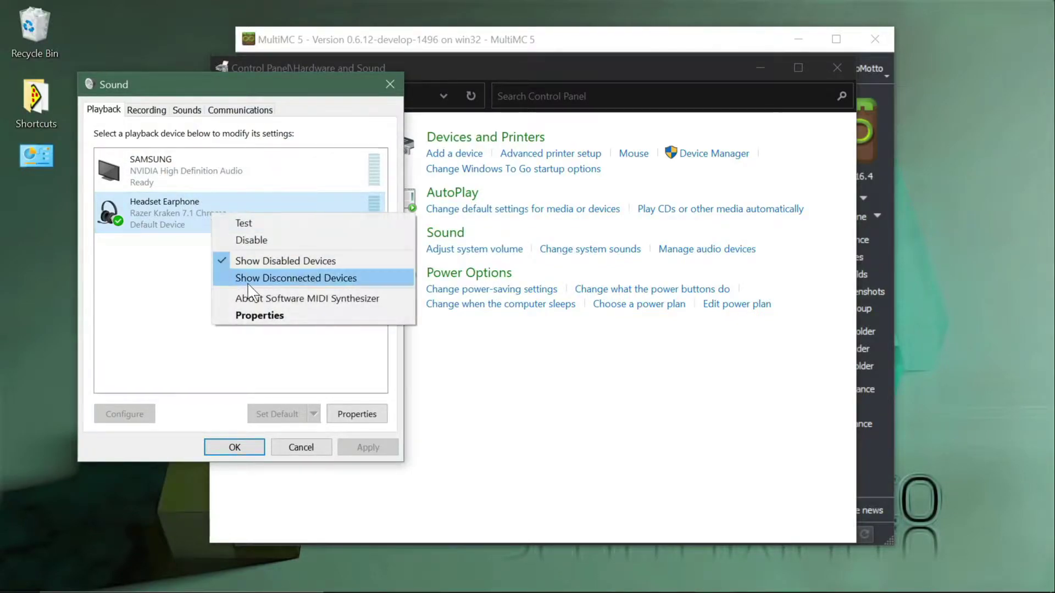
left_click(261, 316)
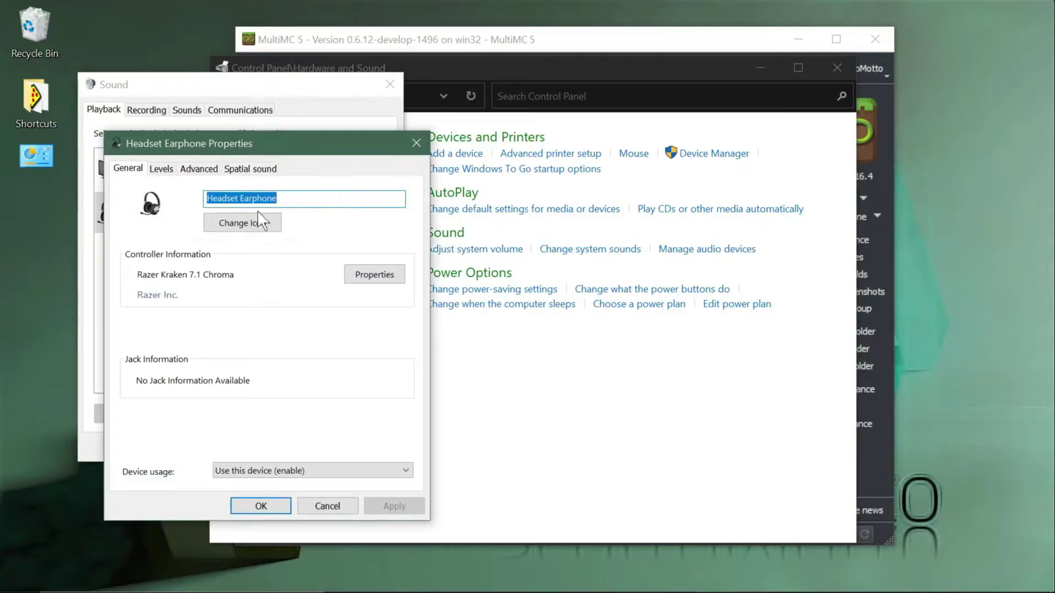
left_click(254, 171)
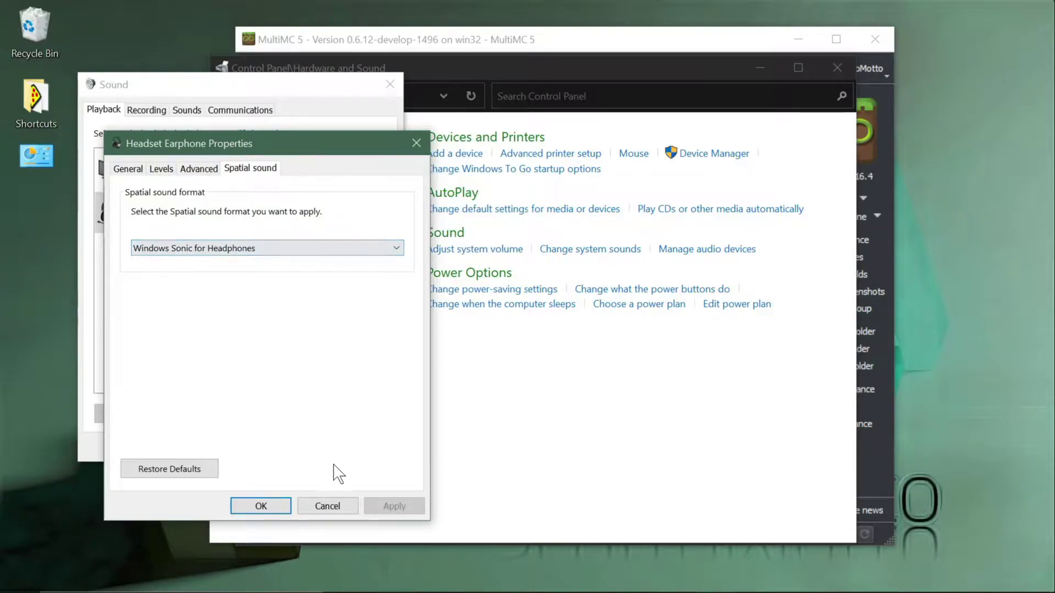
left_click(335, 497)
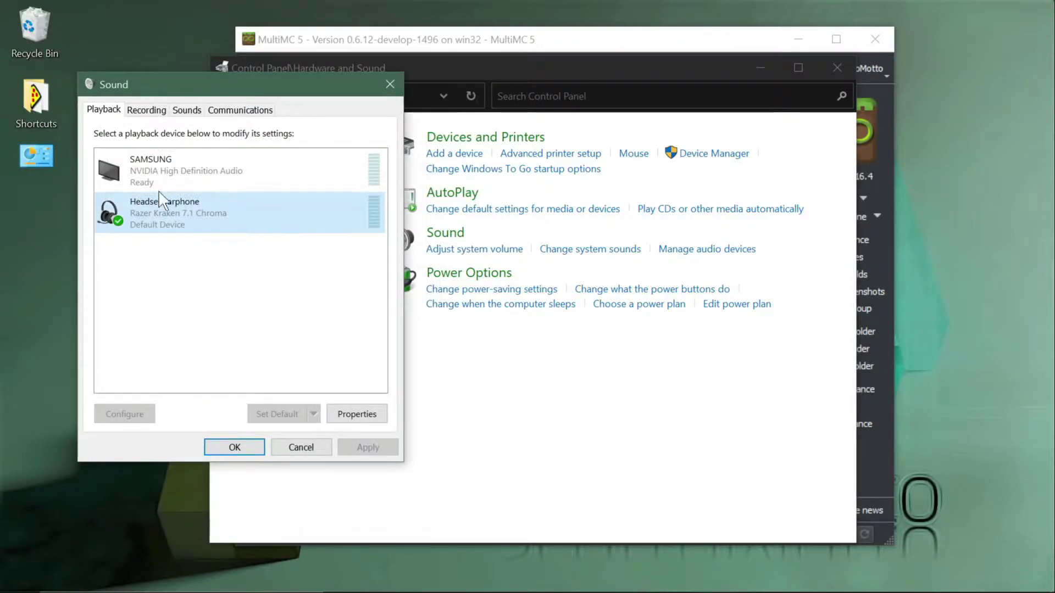
left_click(297, 448)
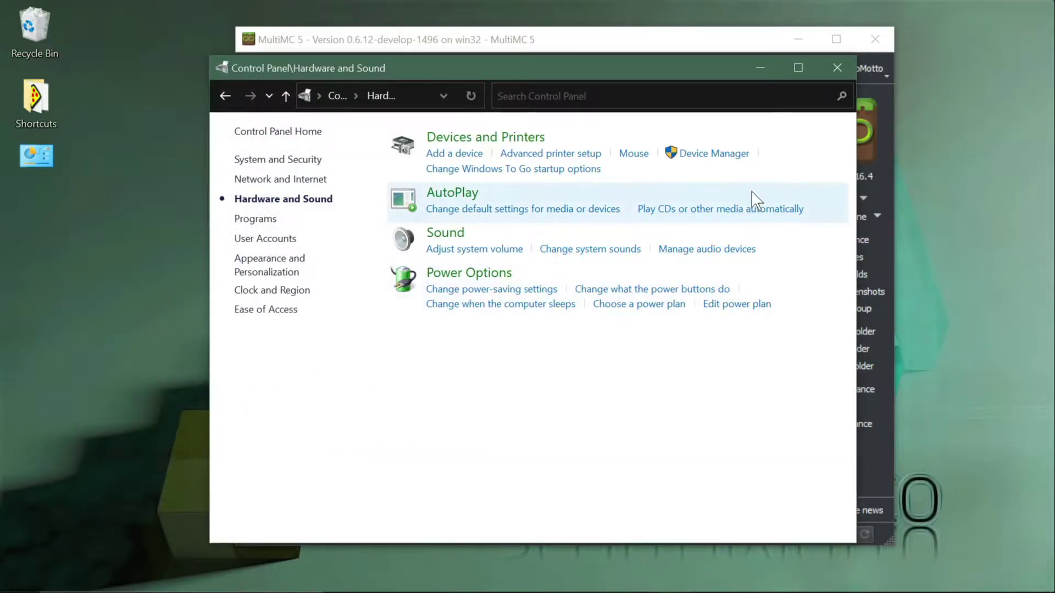
left_click(838, 68)
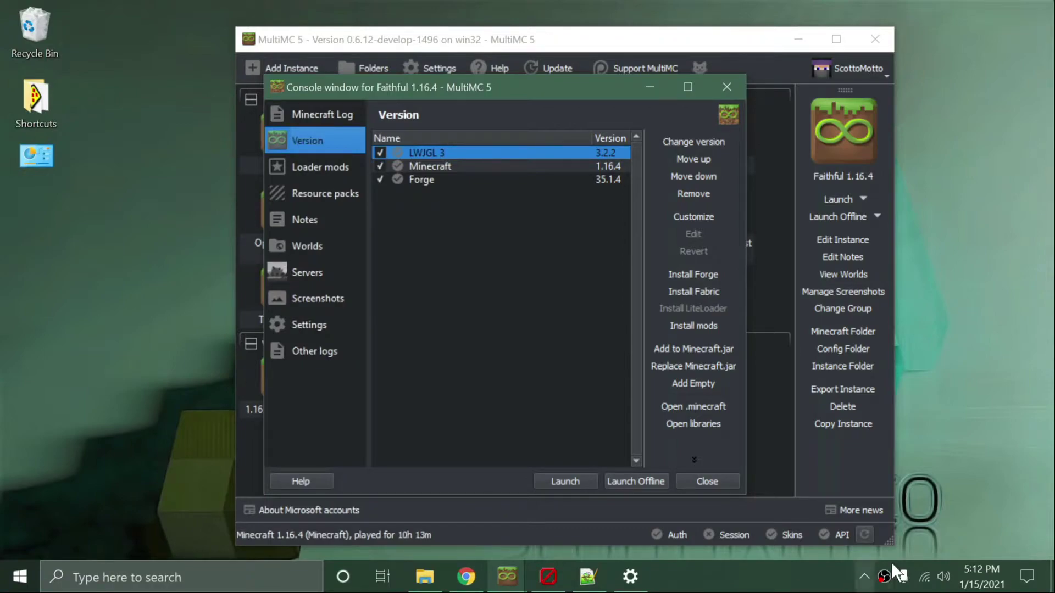
- View the surround calibration page in the Razer Kraken 7.1 Chroma headset software, and close it
right_click(944, 579)
left_click(944, 579)
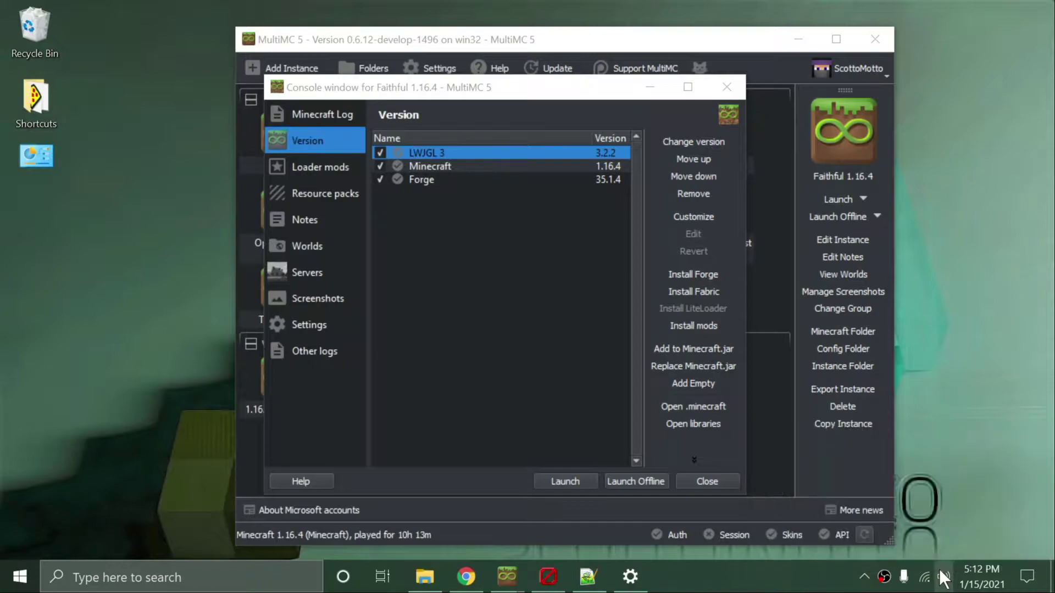
left_click(865, 576)
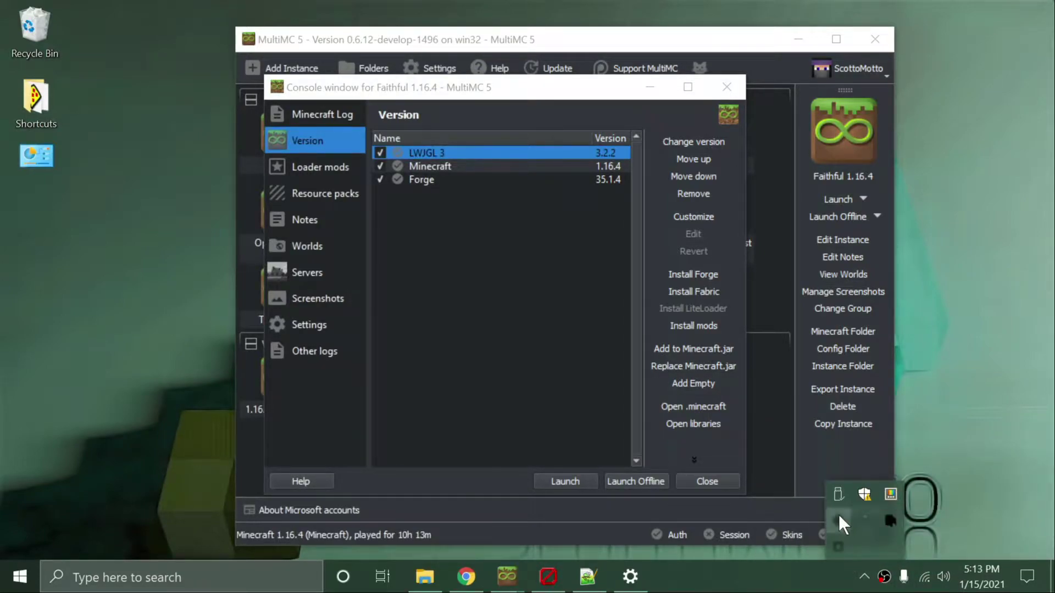
left_click(839, 517)
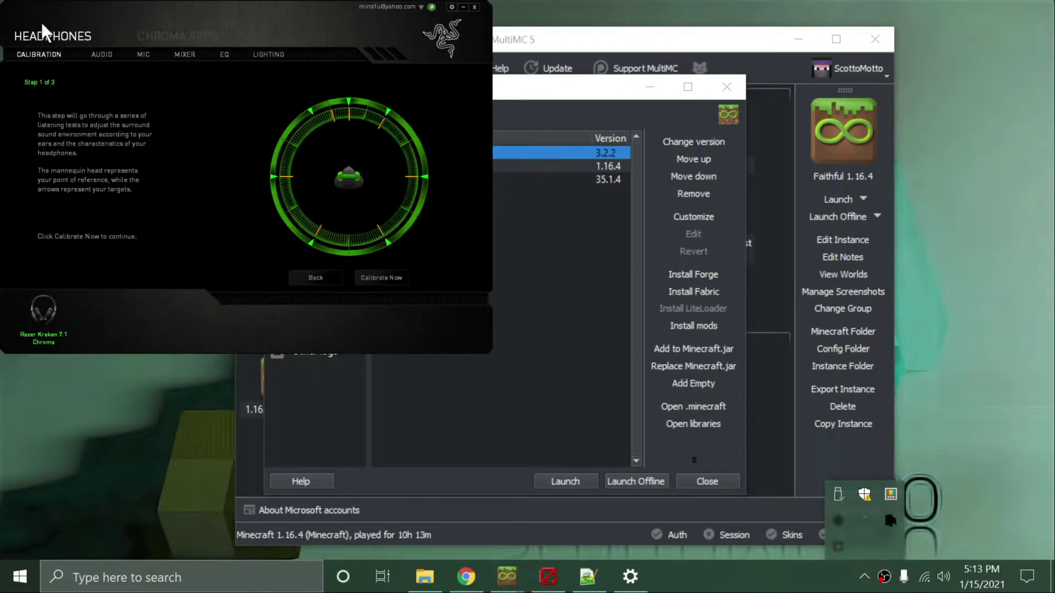
left_click_drag(72, 24, 211, 107)
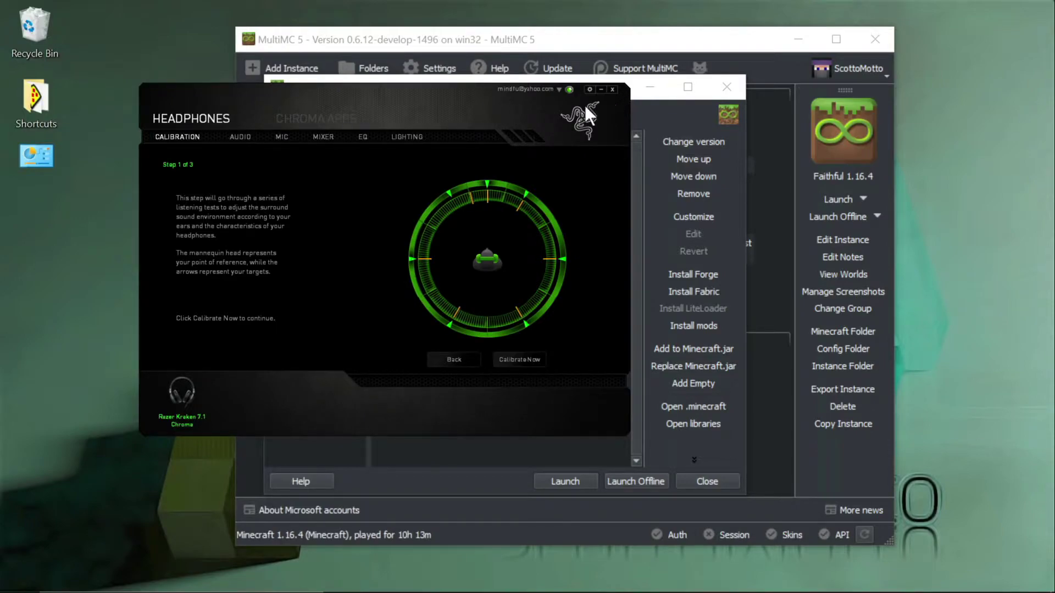
left_click(613, 89)
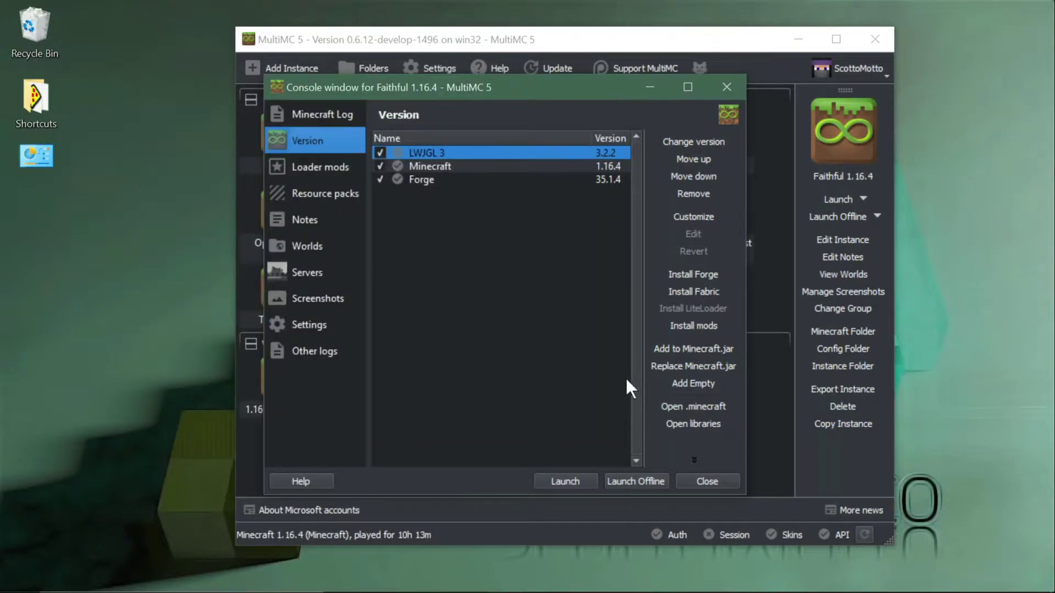
mouse_move(864, 577)
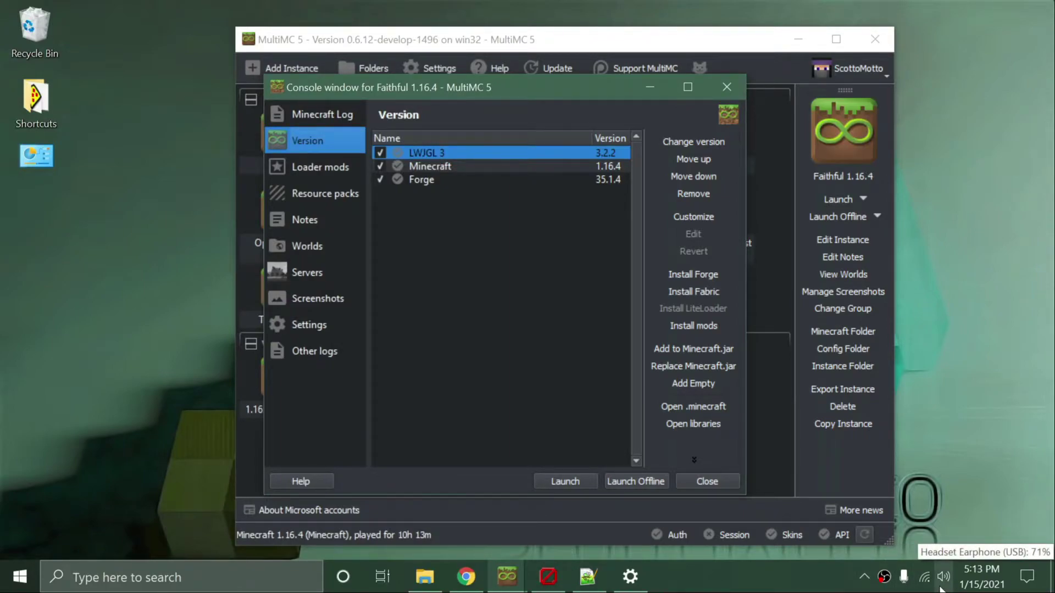
- Switch to Chrome and look through the OpenAL Soft page, from its overview to the download section
left_click(466, 582)
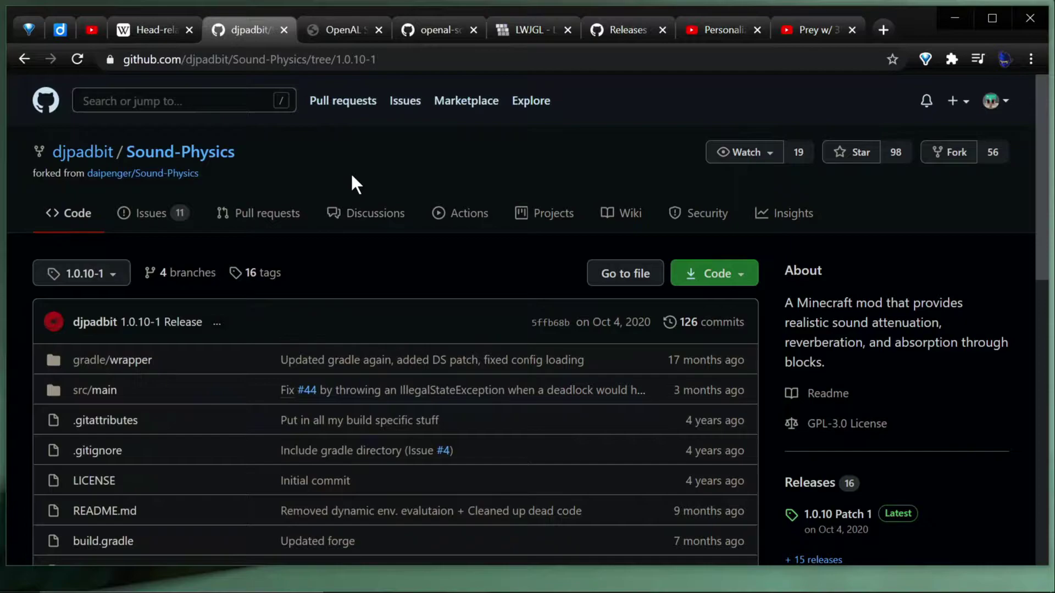
left_click(345, 31)
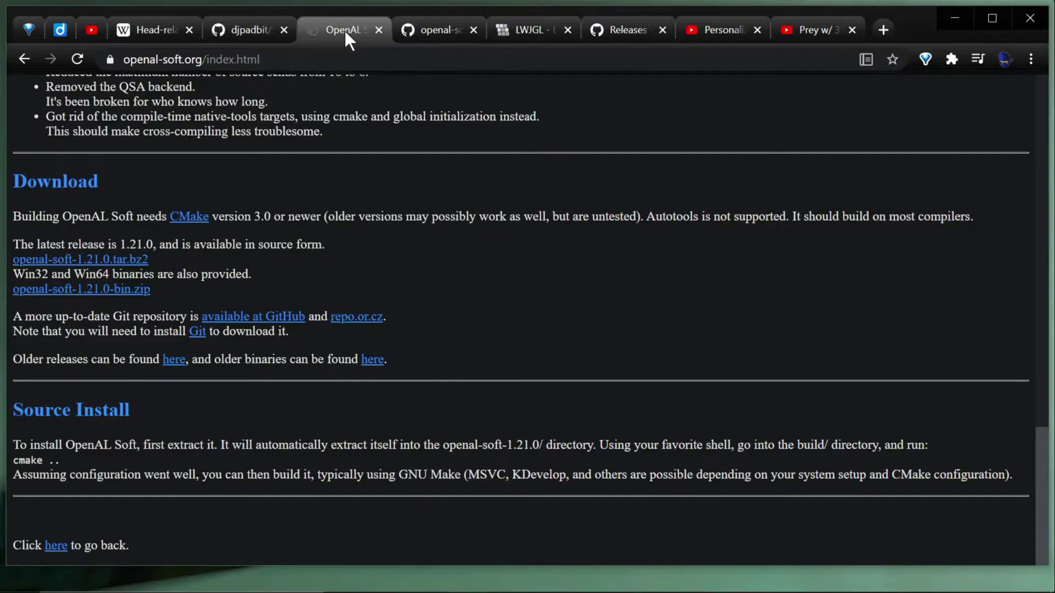
scroll(289, 190, "up", 20)
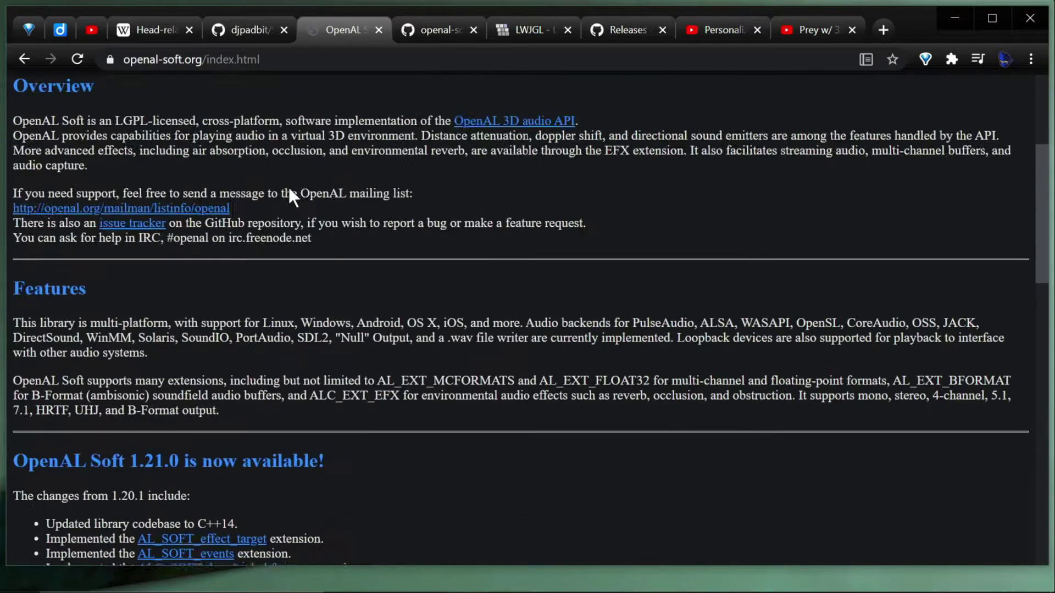
scroll(290, 190, "up", 2)
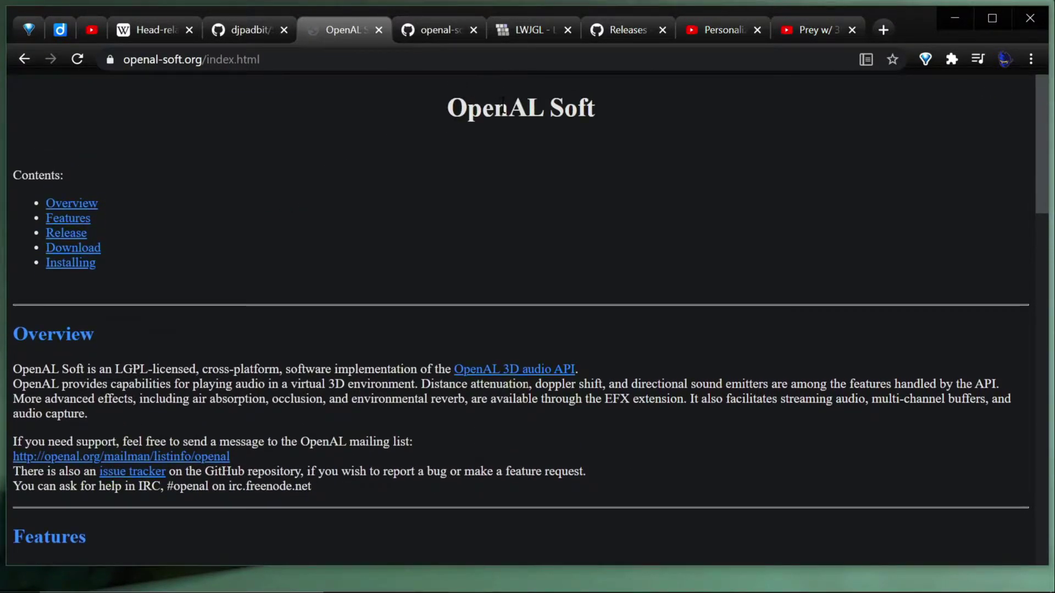
scroll(215, 218, "down", 8)
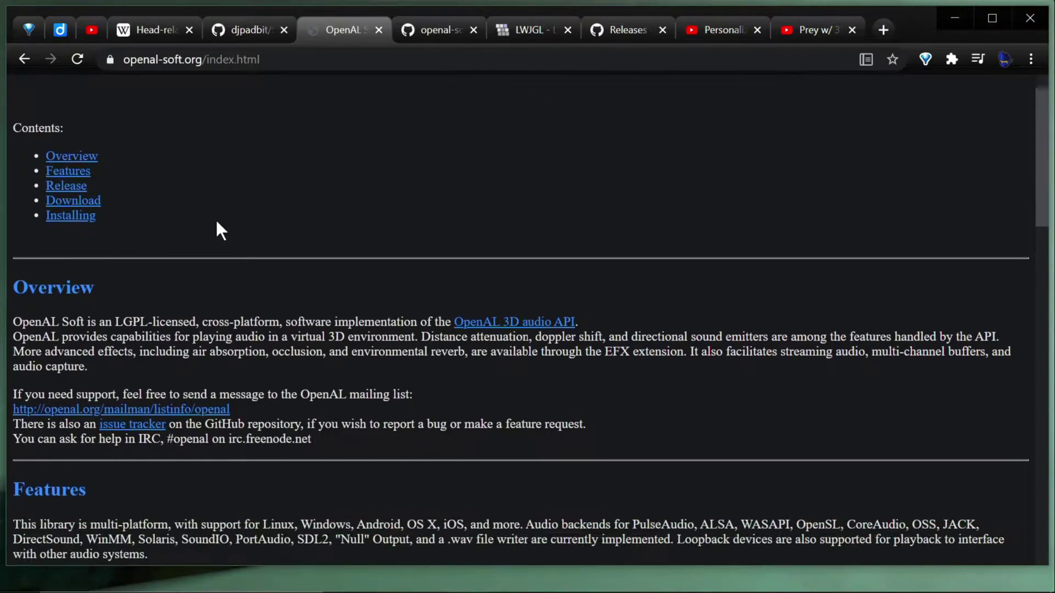
scroll(215, 219, "down", 10)
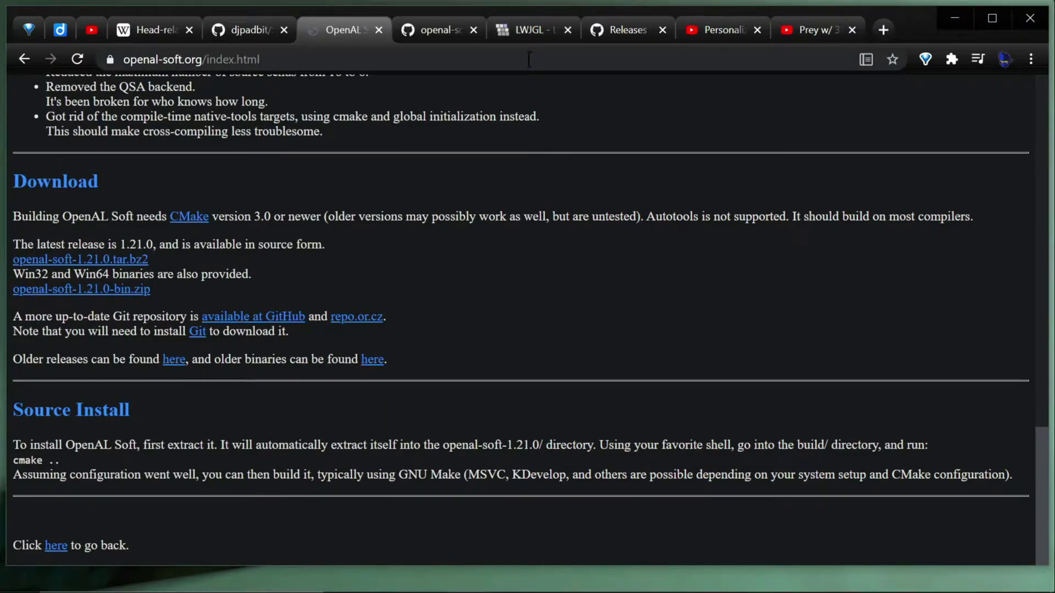
- Check the LWJGL 3 version of the Faithful 1.16.4 instance in MultiMC, and return to the browser
mouse_move(505, 578)
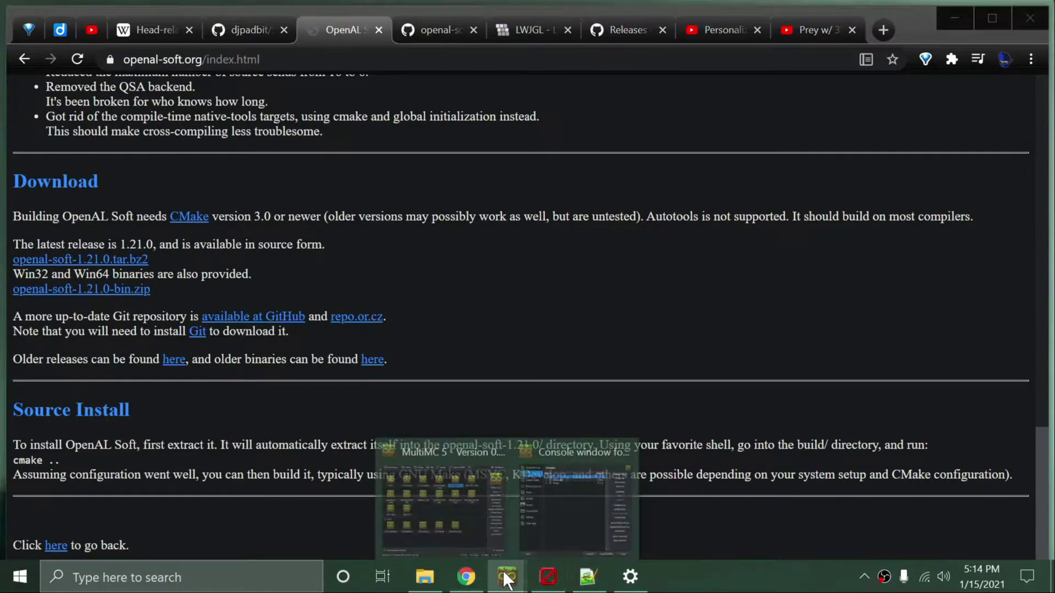
left_click(475, 546)
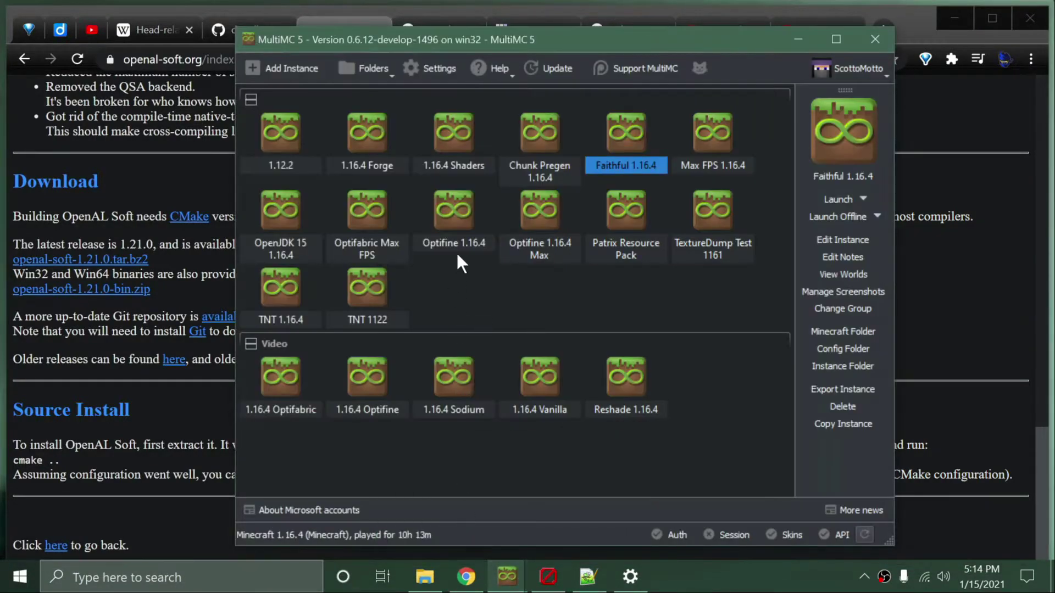
left_click(514, 566)
left_click(561, 528)
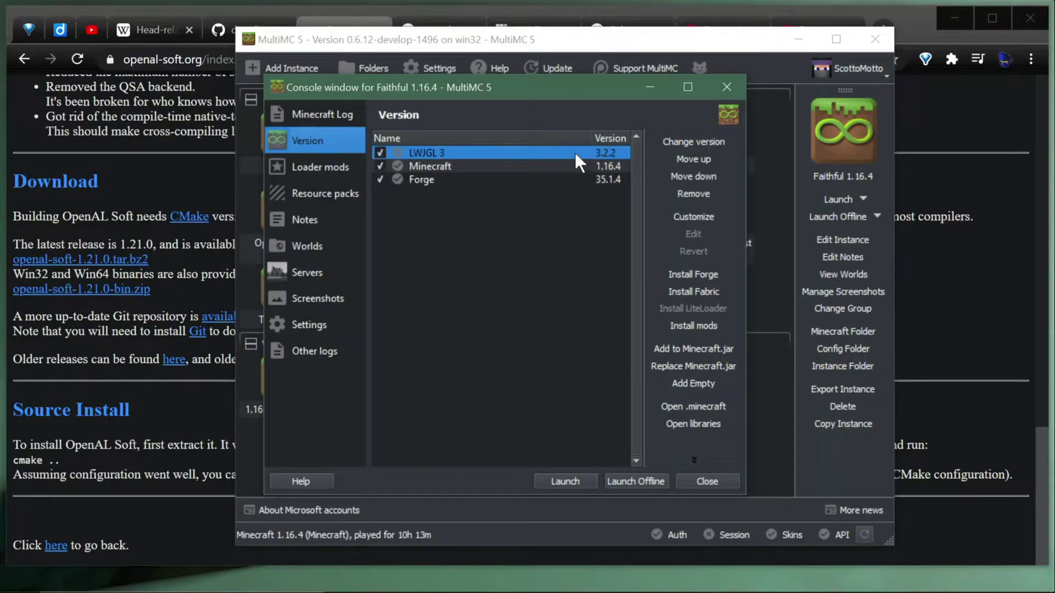
left_click(921, 118)
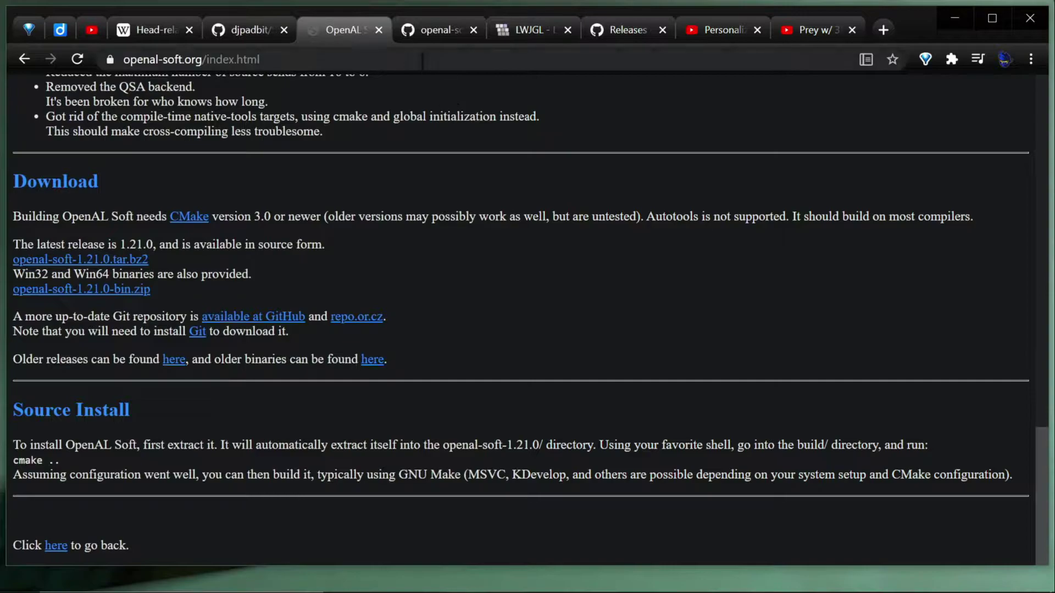
- Search the LWJGL releases page for "openal", examine the 3.2.1 and 3.2.2 notes, and return to the OpenAL Soft page
left_click(614, 27)
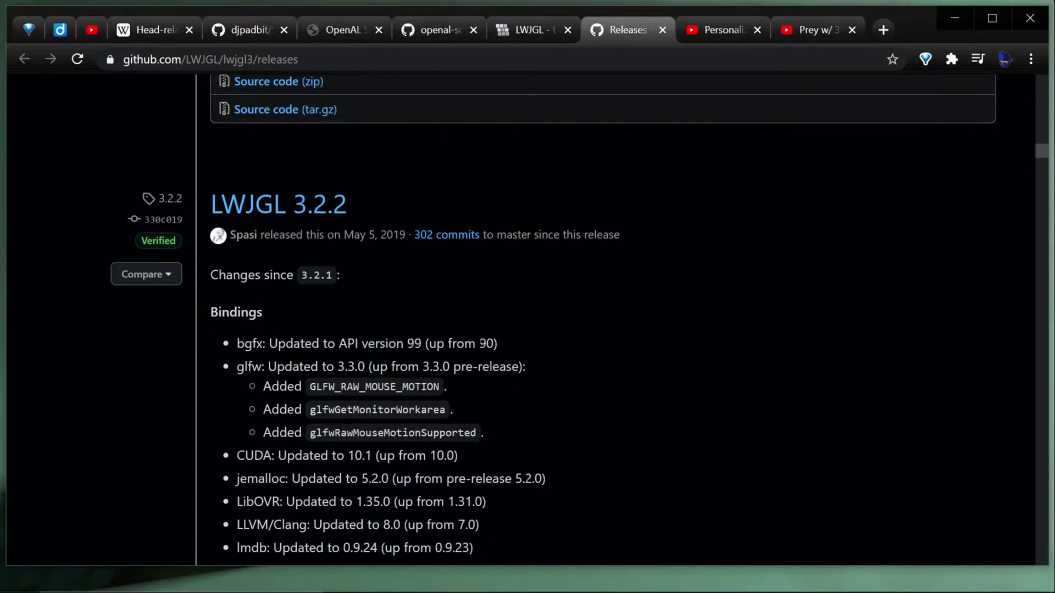
key("ctrl+f")
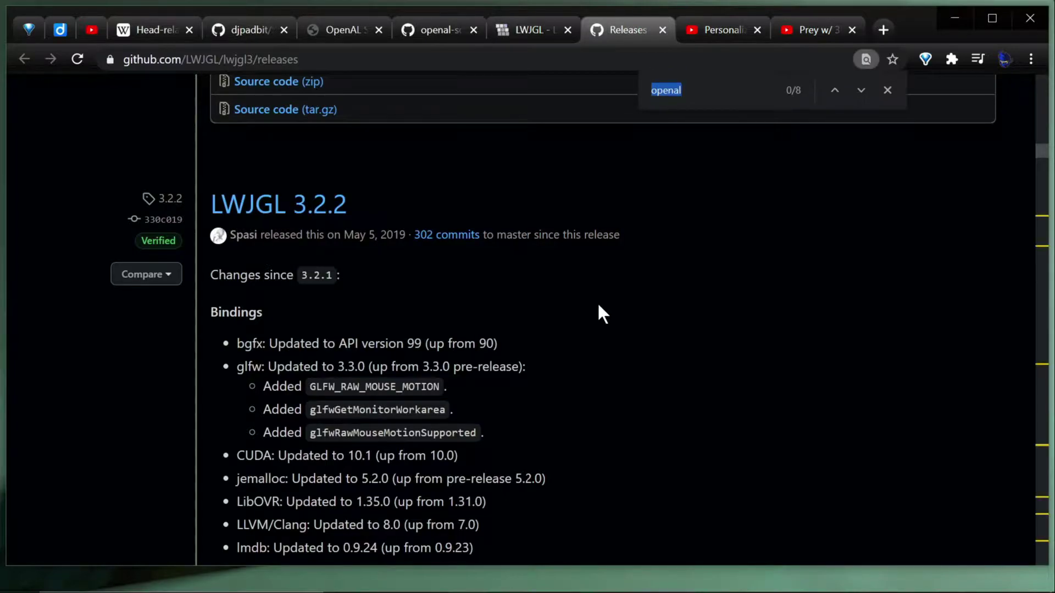
left_click(742, 90)
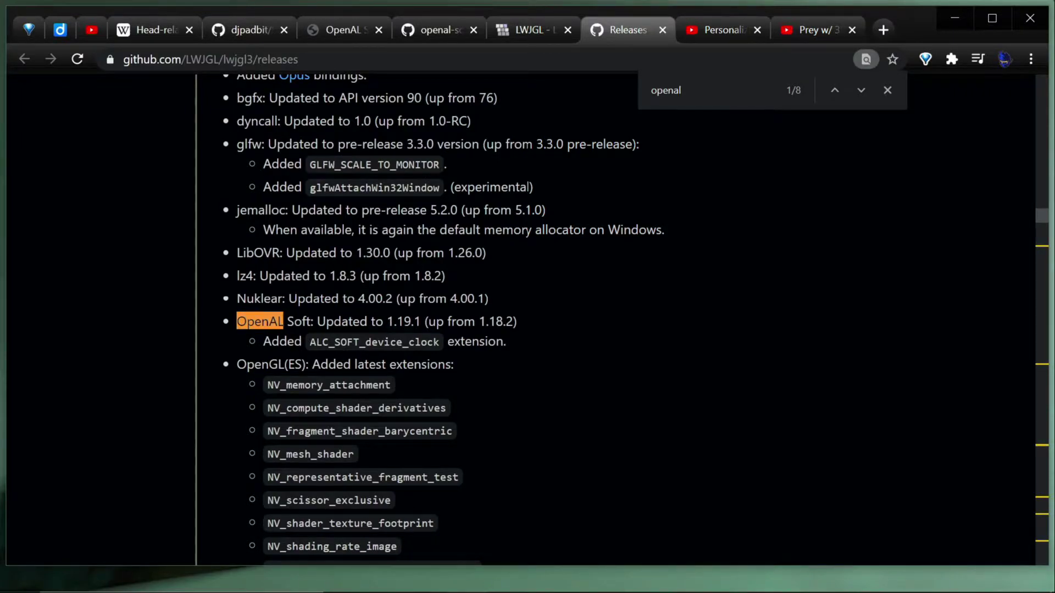
scroll(341, 283, "up", 7)
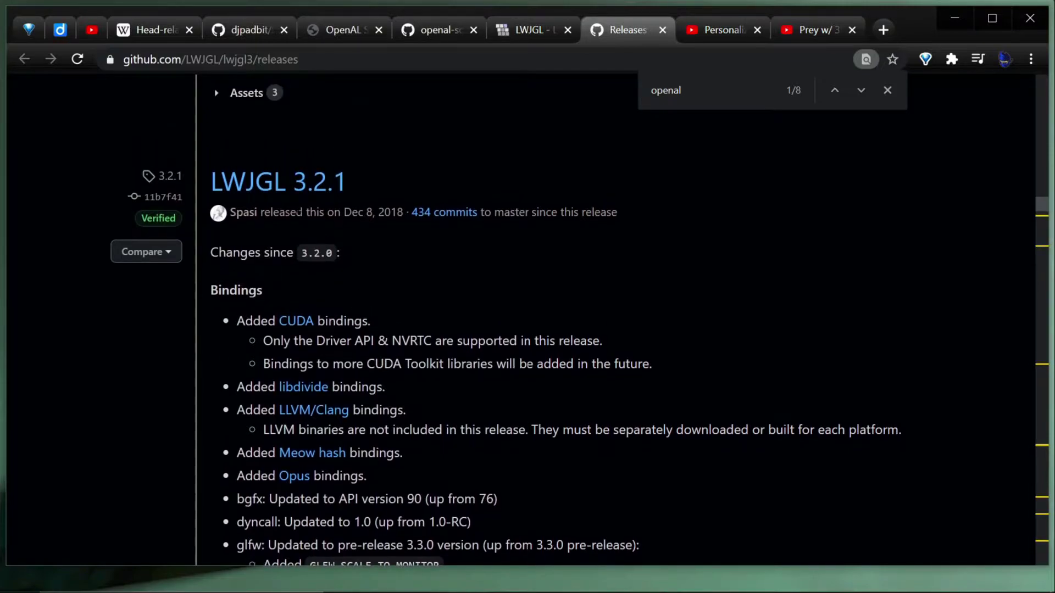
scroll(423, 193, "up", 20)
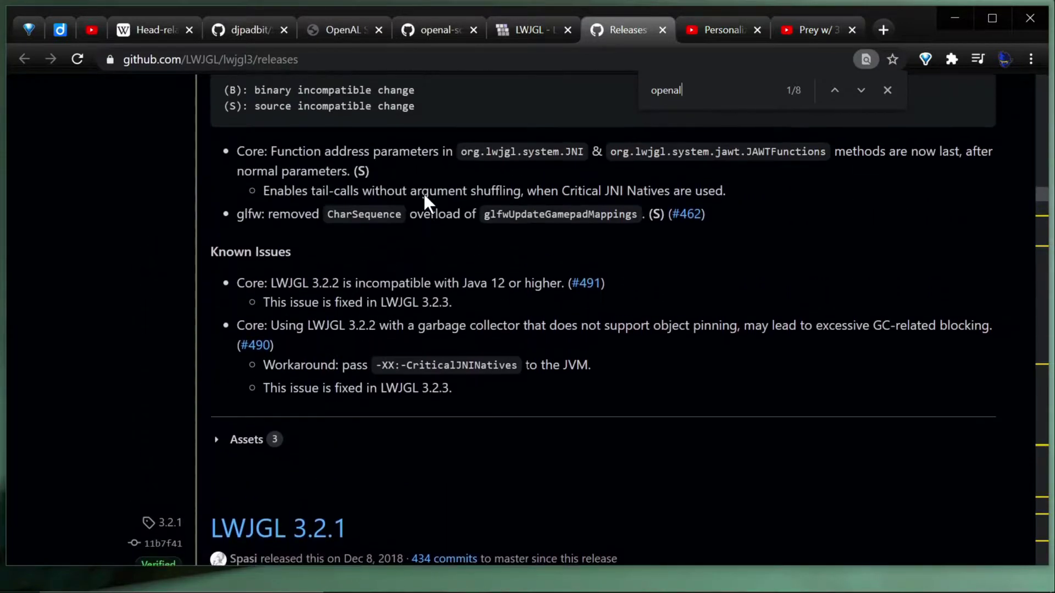
scroll(423, 193, "up", 7)
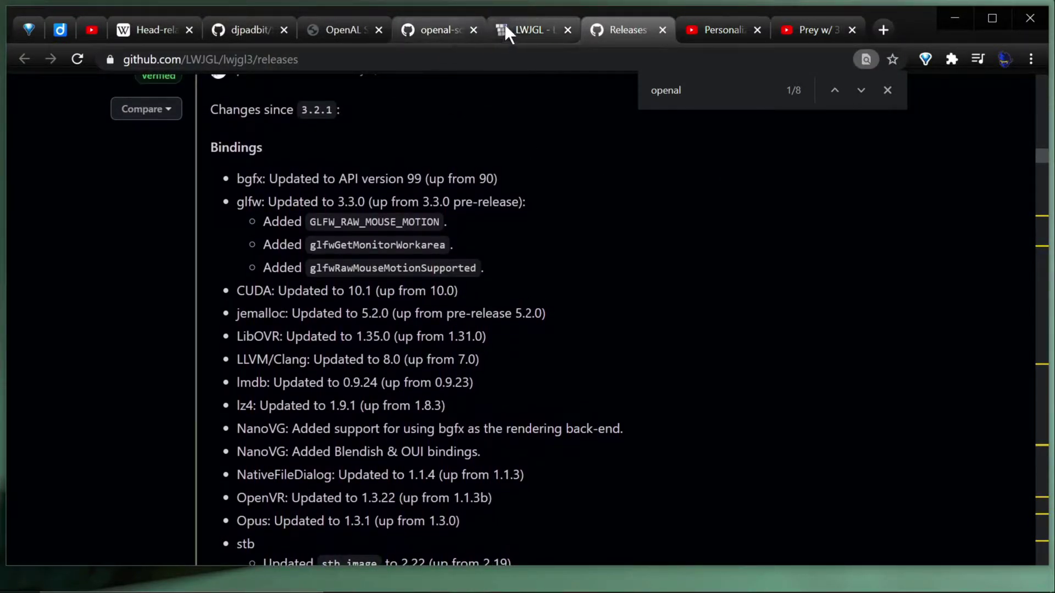
left_click(346, 34)
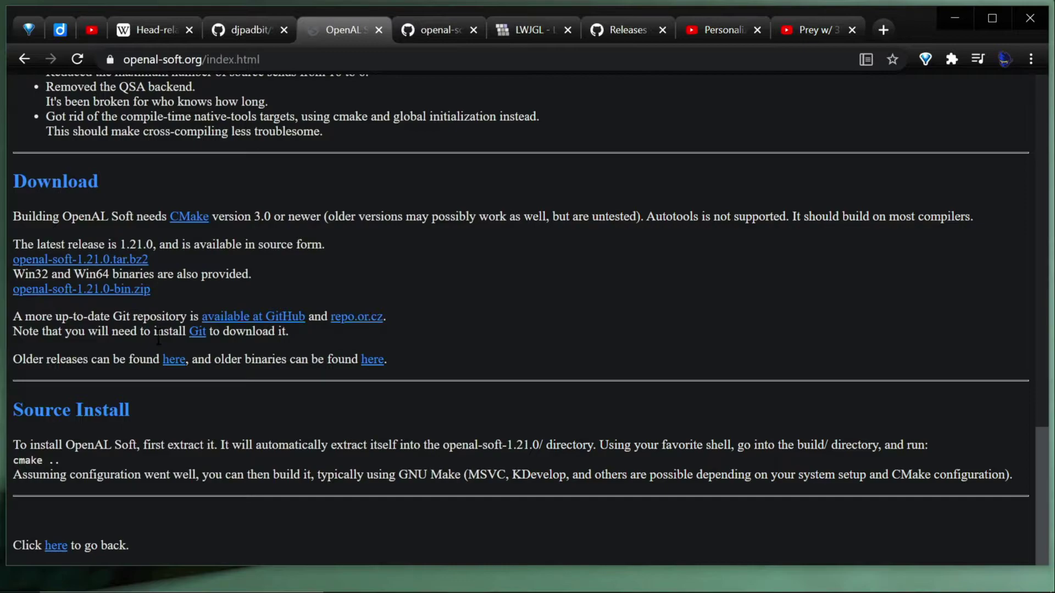
- Copy the openal-soft-1.21.0-bin.zip link address, and load it with the version changed to 1.19.1 to download that build
right_click(111, 297)
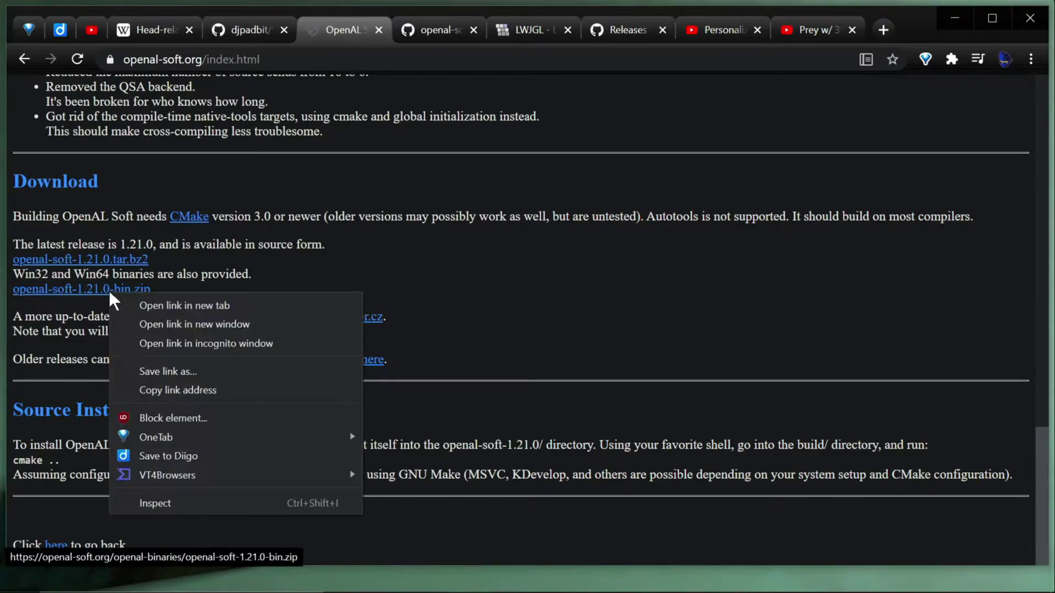
left_click(164, 388)
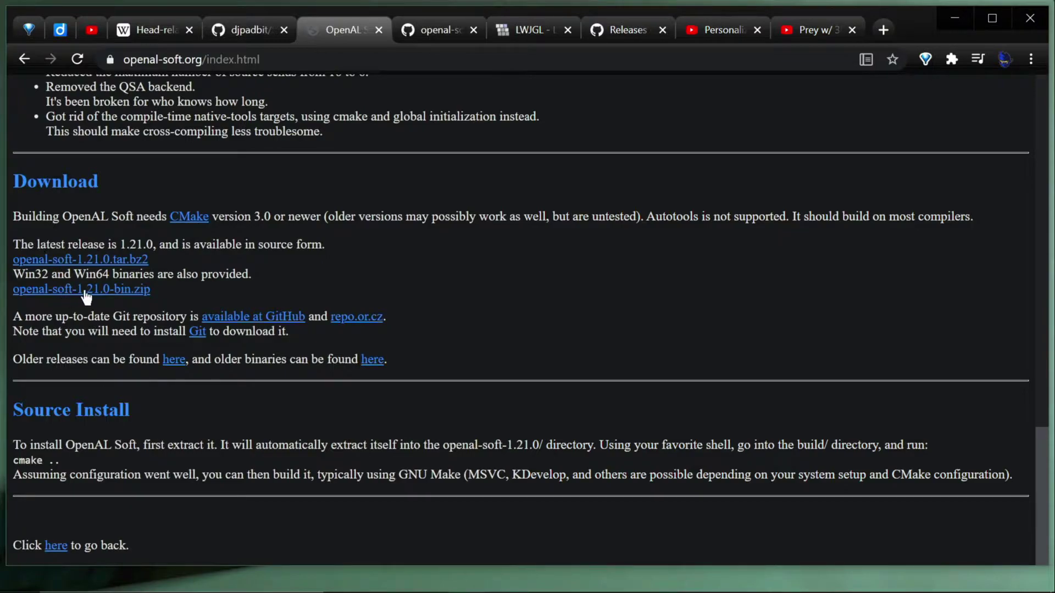
left_click(316, 60)
key("ctrl+v")
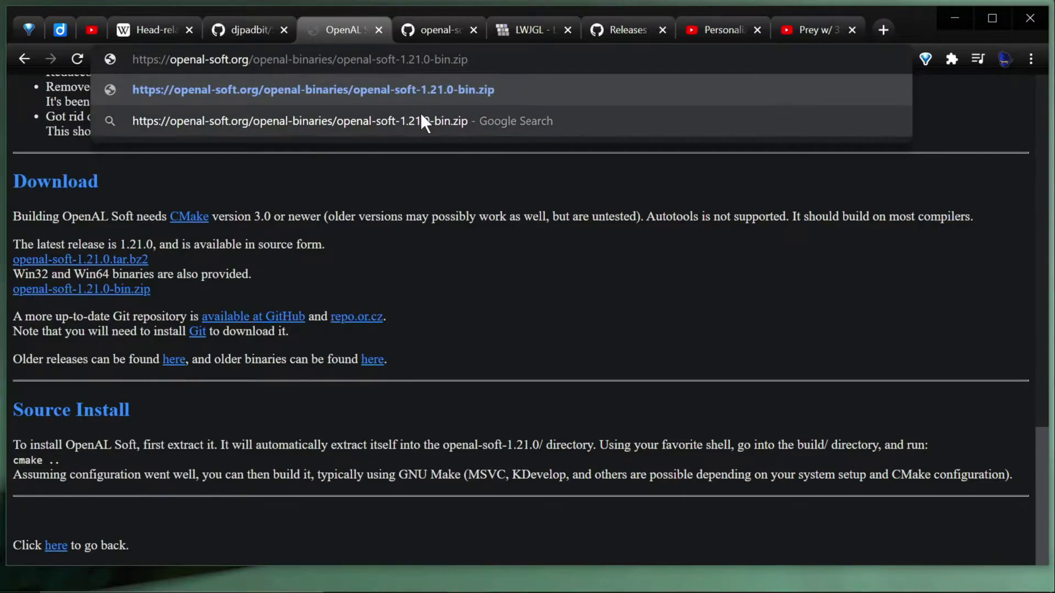
key("BackSpace")
key("BackSpace")
type("19")
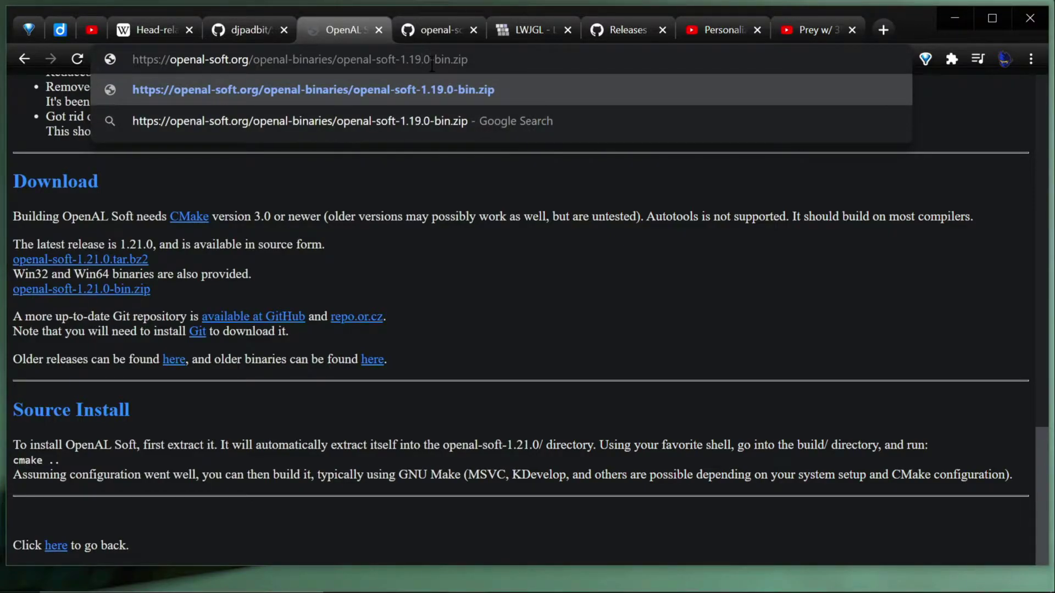
key("BackSpace")
type("1")
key("Return")
- Minimize the browser, close the Faithful 1.16.4 console window, and minimize MultiMC
left_click(944, 15)
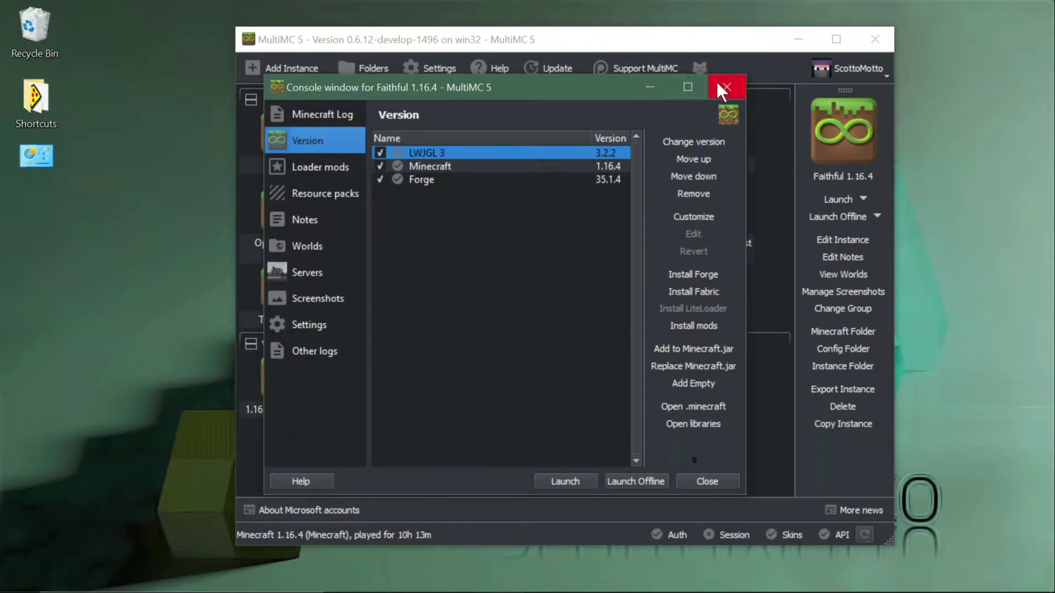
left_click(716, 82)
left_click(796, 40)
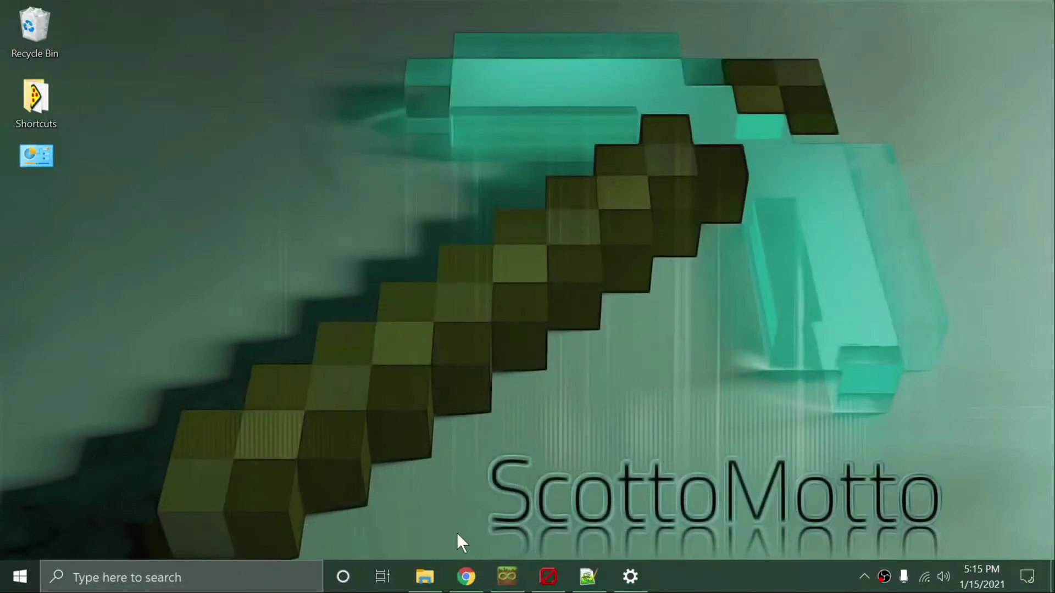
- Run alsoft-config.exe from the alsoft-config folder of openal-soft-1.19.1-bin in Downloads
left_click(425, 576)
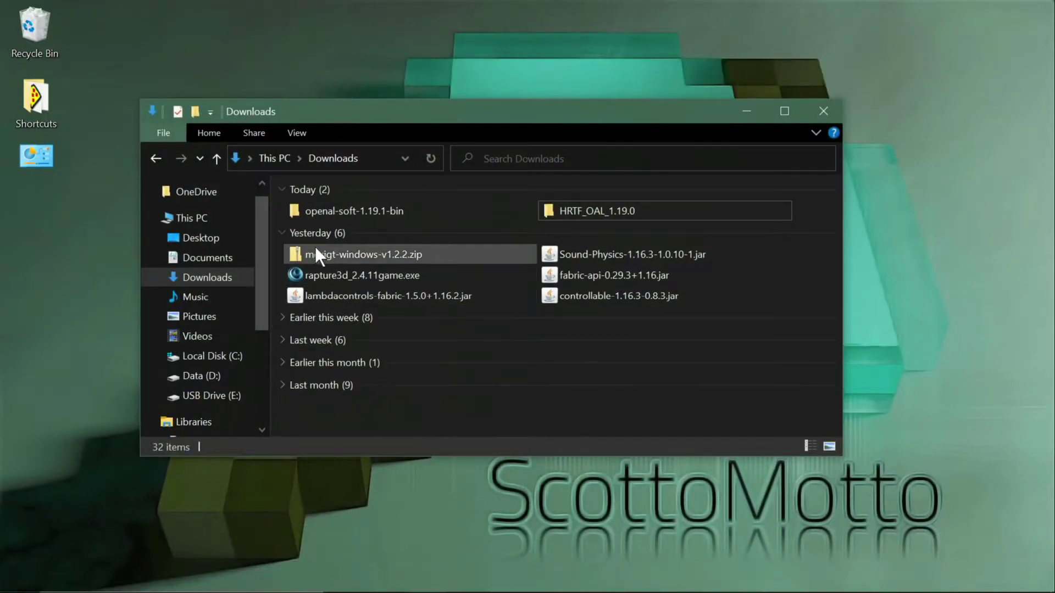
mouse_move(413, 206)
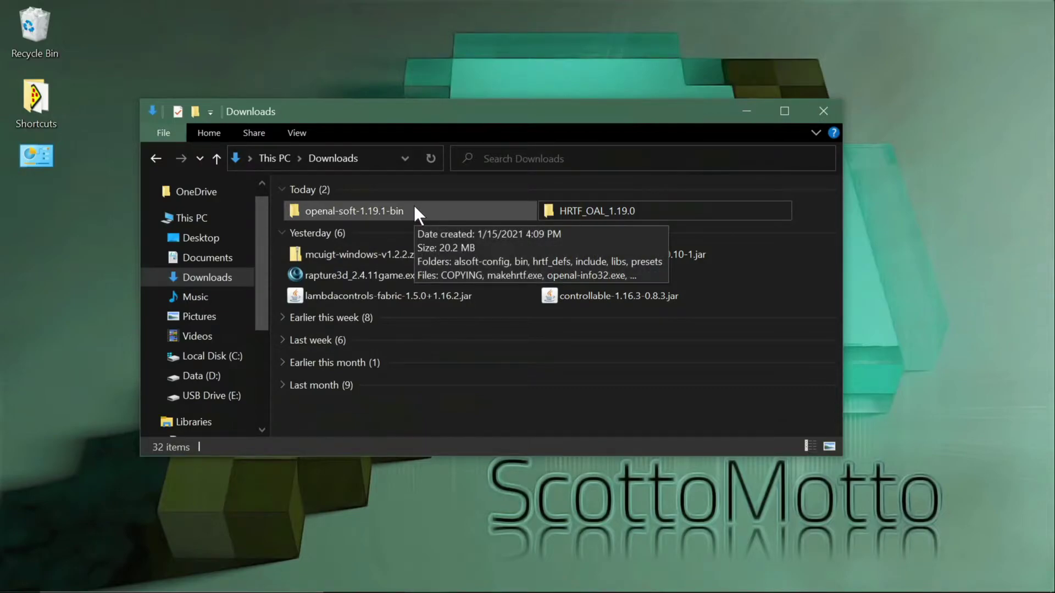
double_click(373, 209)
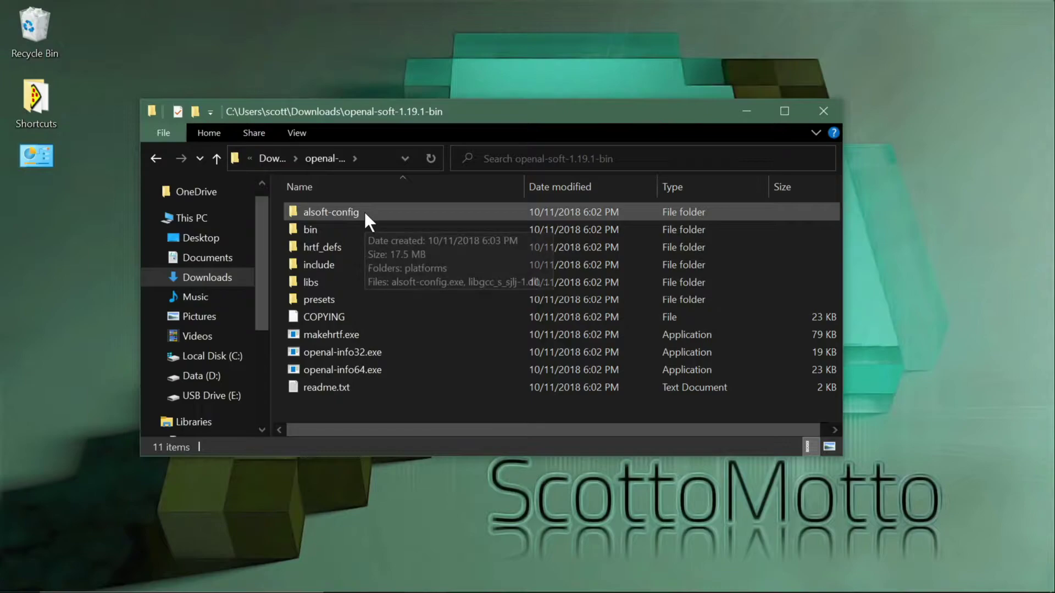
double_click(364, 212)
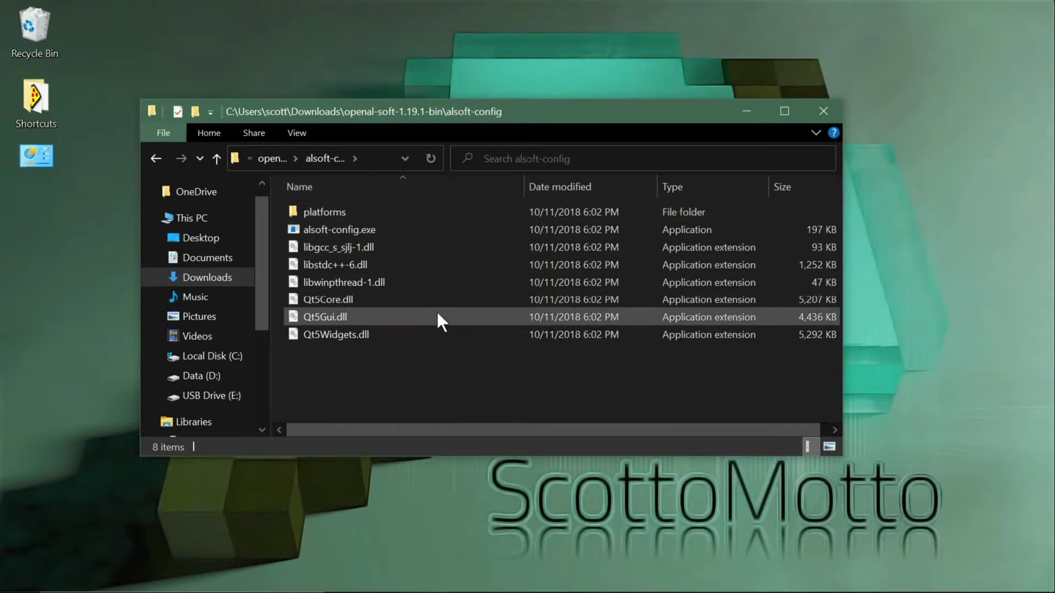
double_click(327, 230)
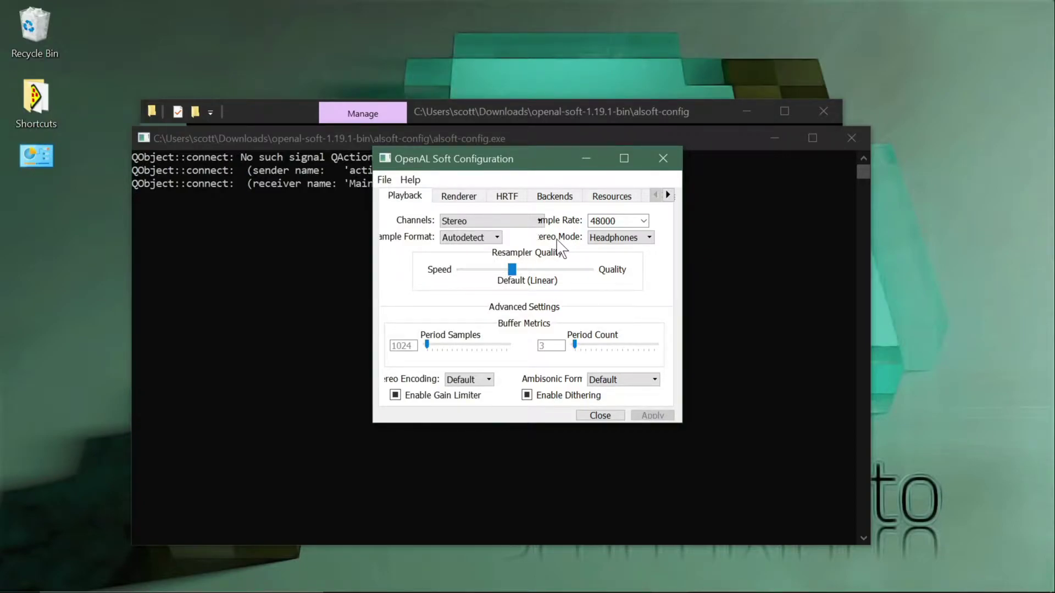
- Review the Stereo Mode choices without changing Headphones, and view the HRTF settings in OpenAL Soft Configuration
left_click(612, 238)
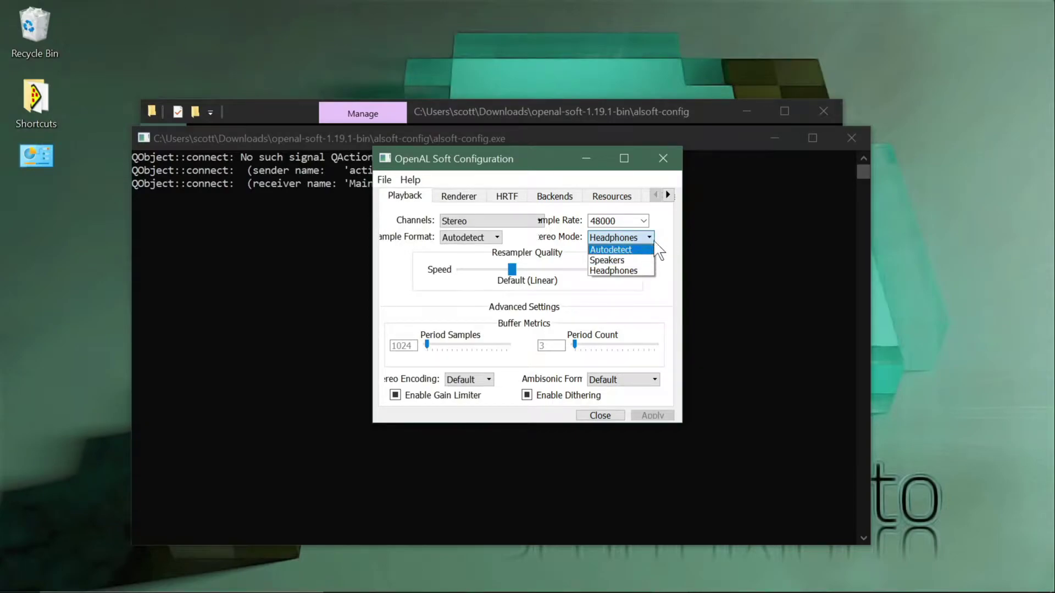
left_click(673, 239)
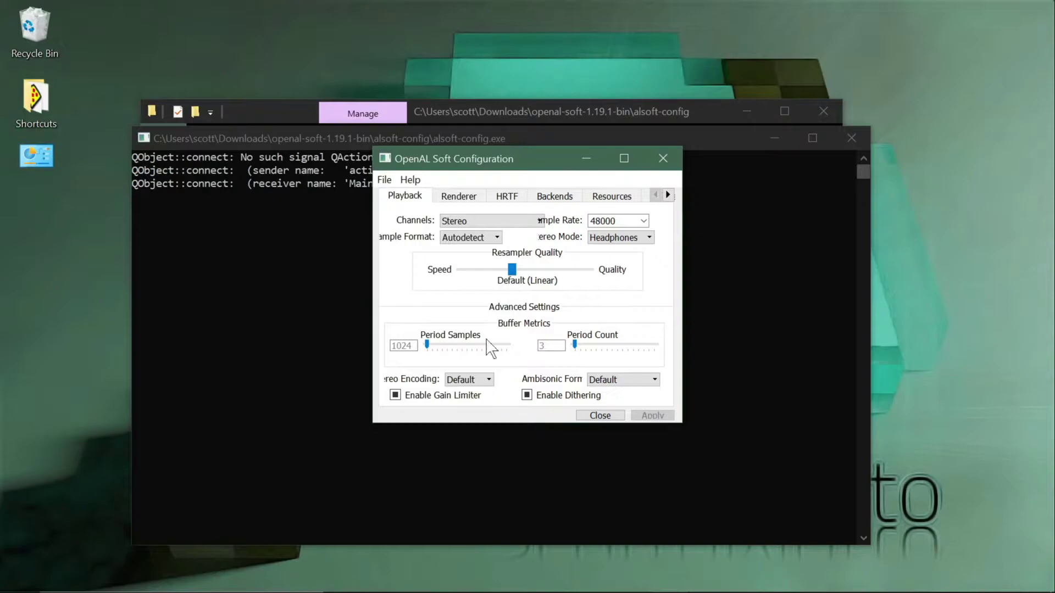
left_click(639, 239)
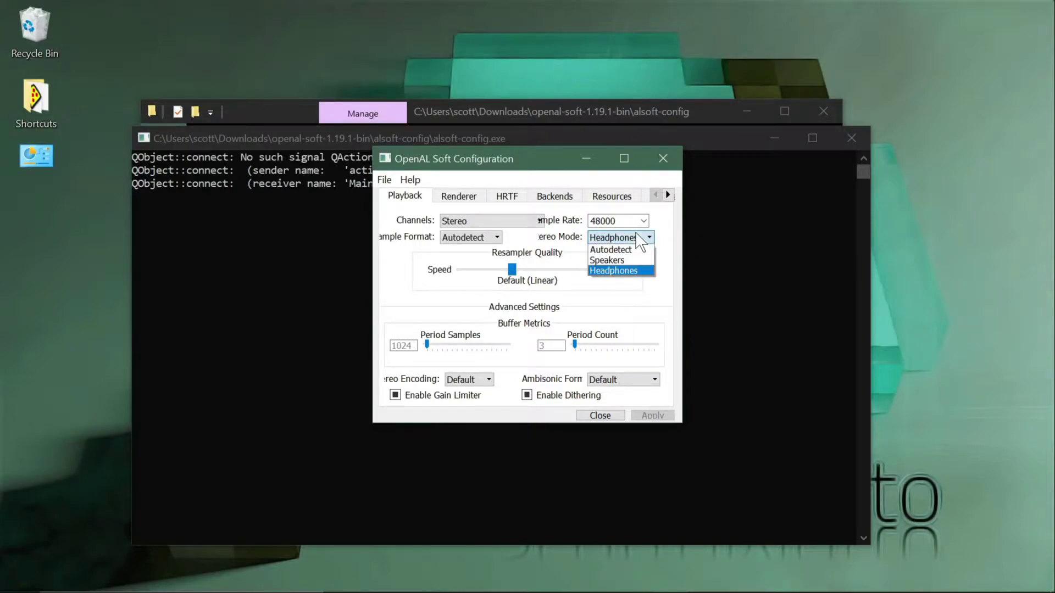
left_click(681, 231)
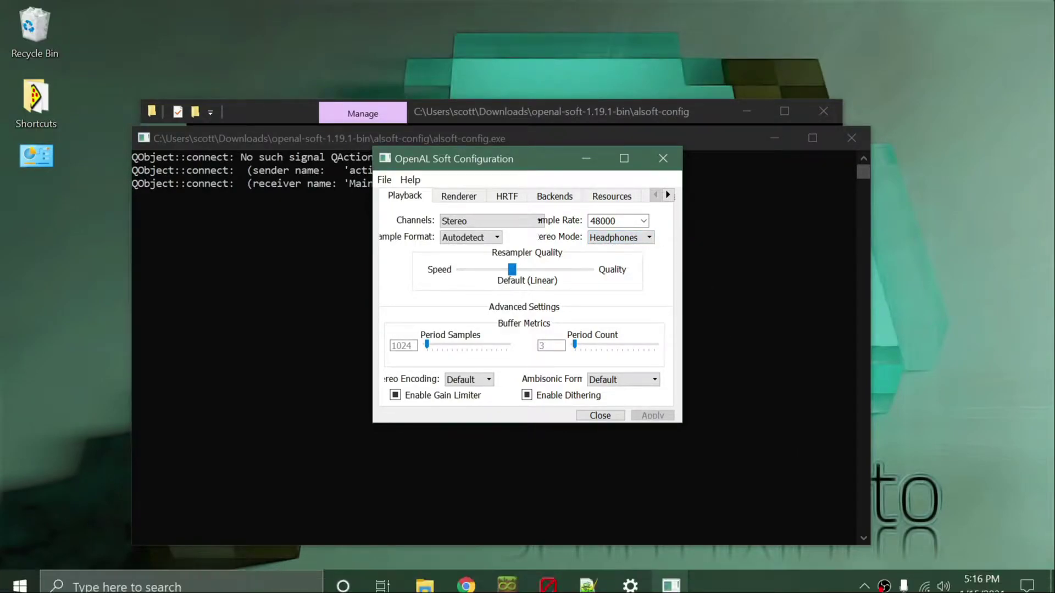
mouse_move(959, 587)
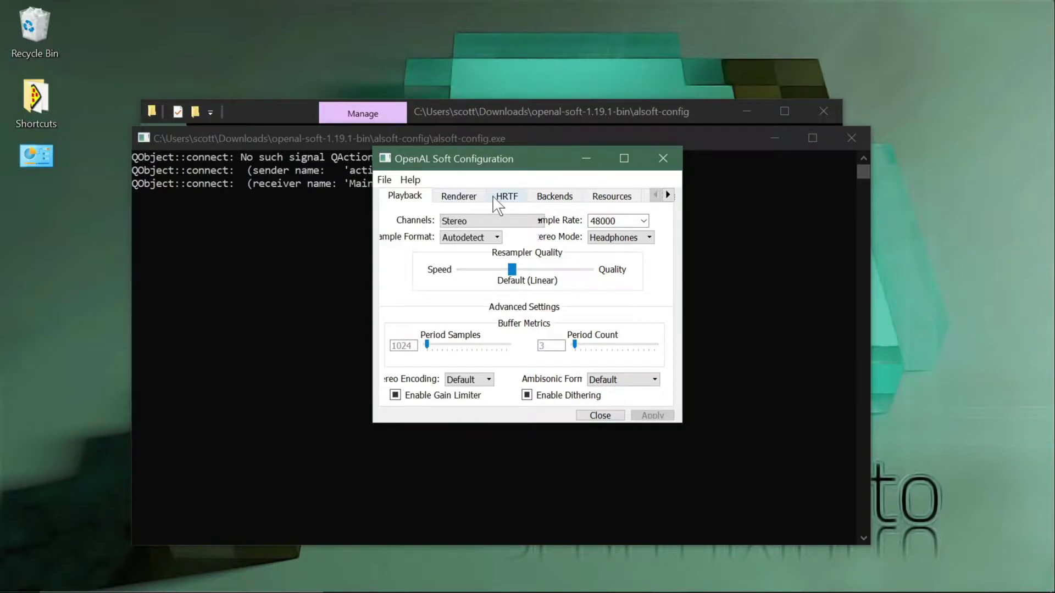
left_click(511, 202)
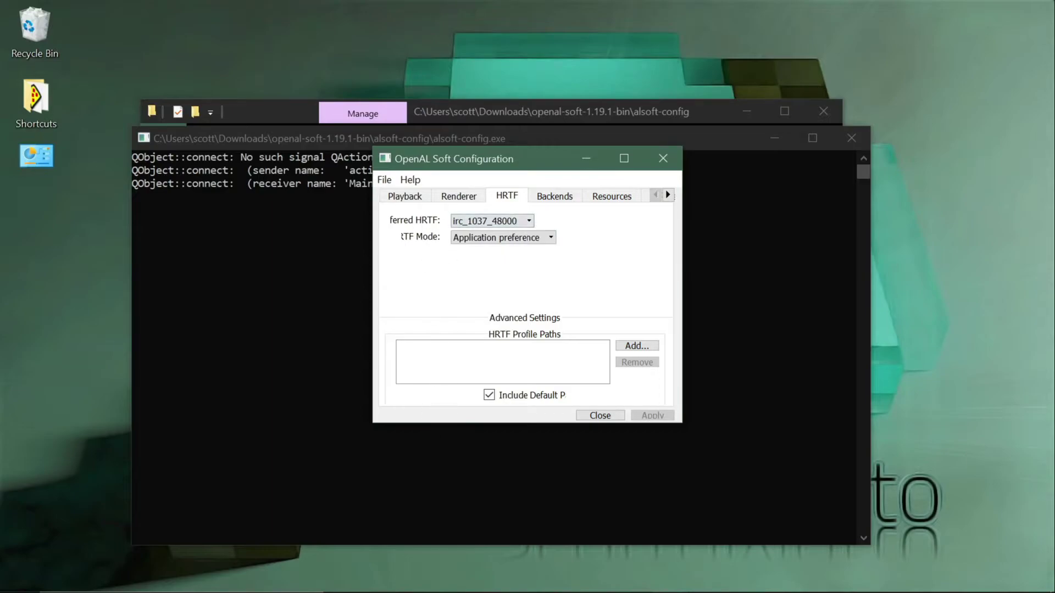
- Switch to Chrome and play a few seconds of the IRC_1037 sample in the Personalized HRTF Binaural Audio demo video
mouse_move(459, 591)
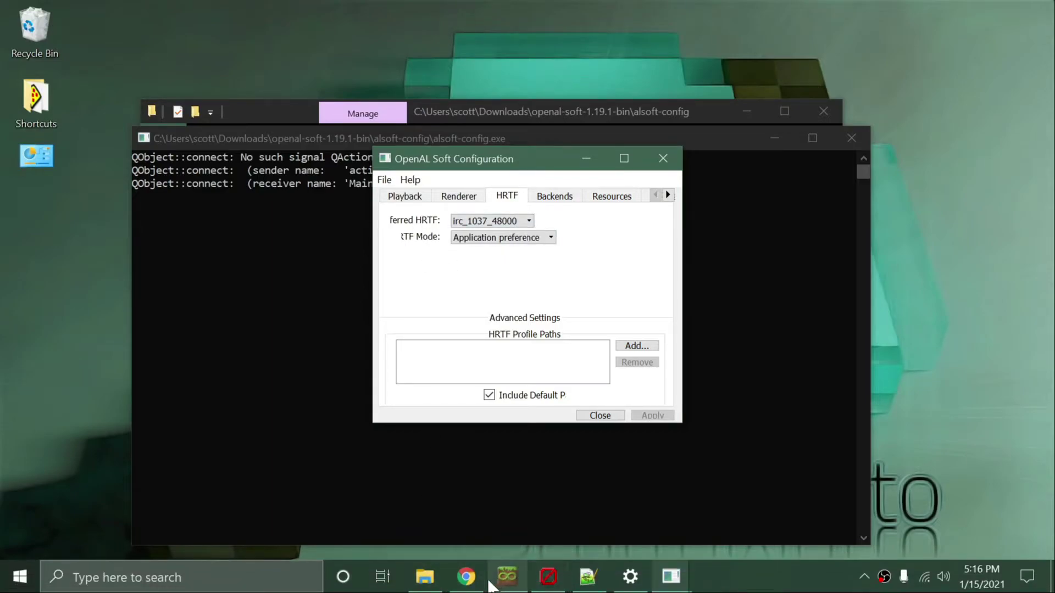
left_click(466, 577)
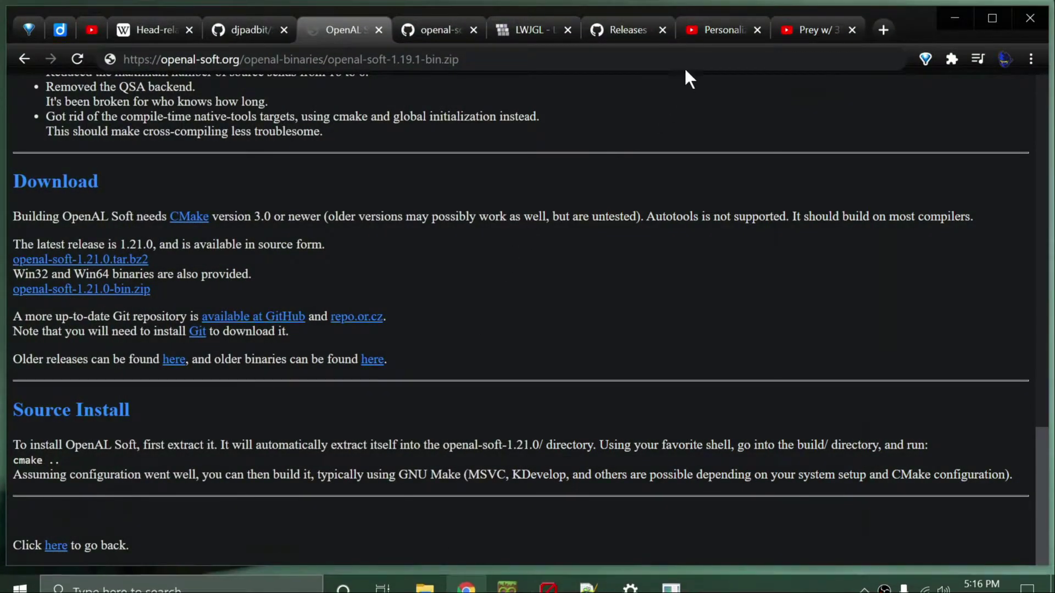
left_click(715, 30)
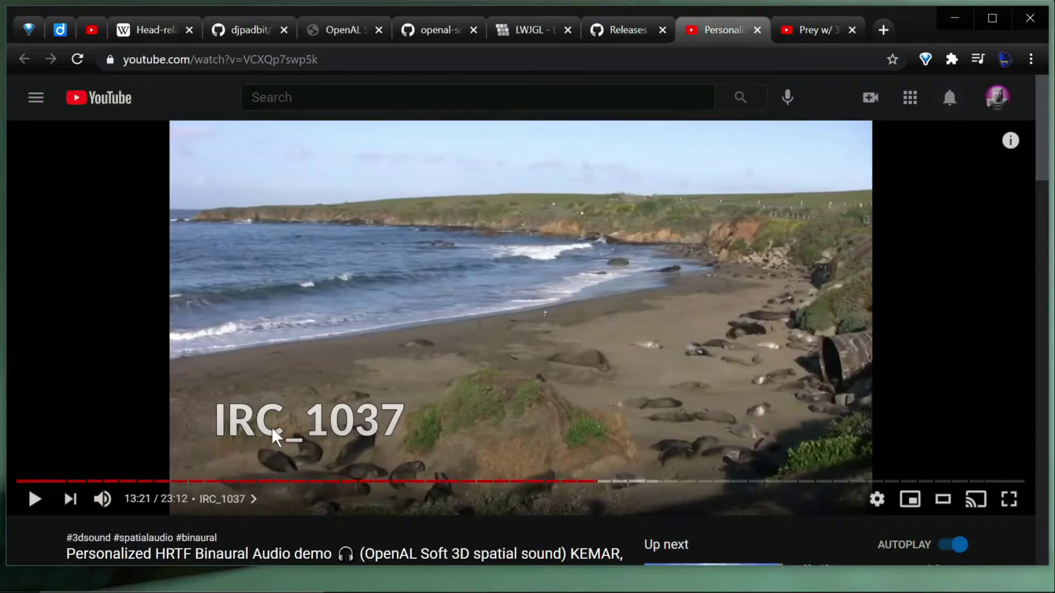
scroll(42, 546, "down", 2)
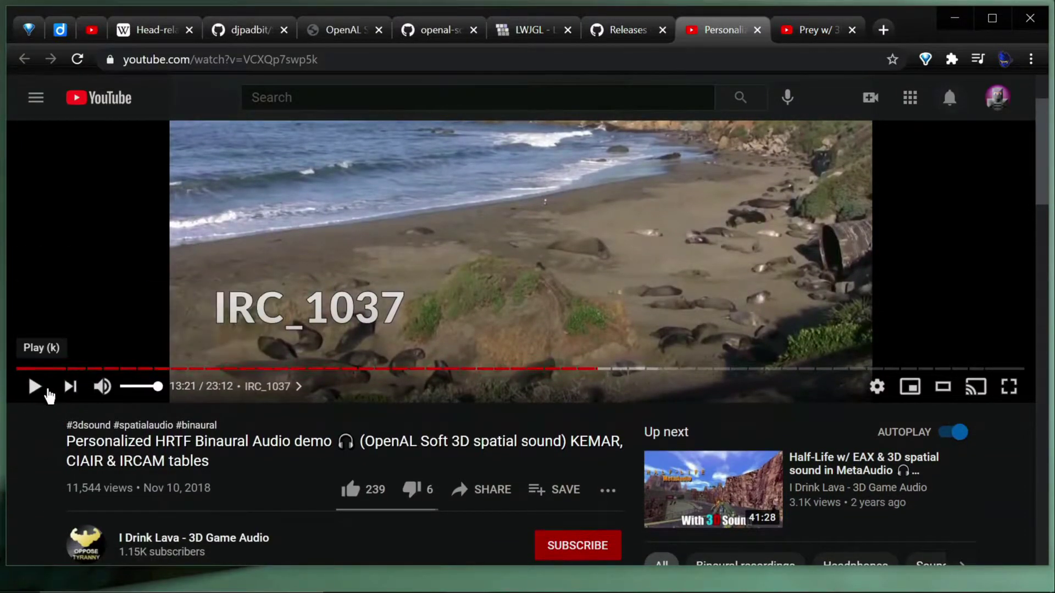
left_click(35, 387)
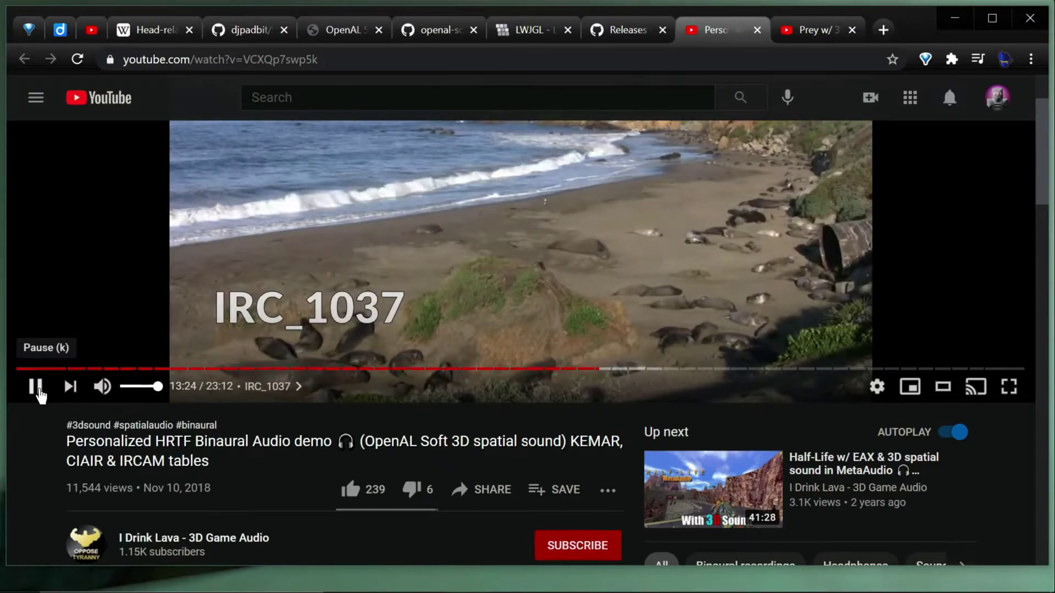
left_click(39, 391)
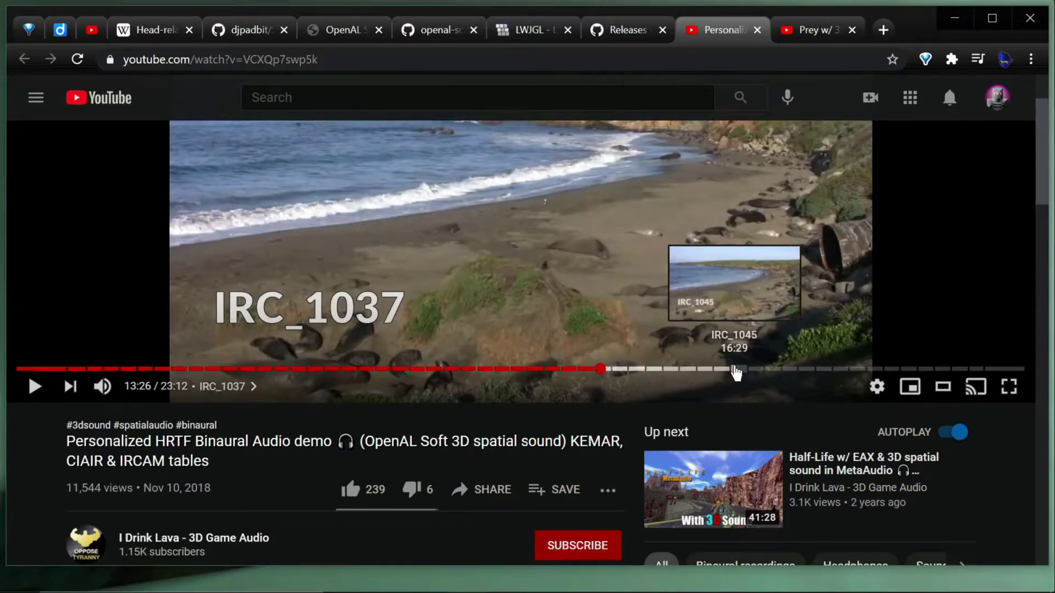
- Jump to the IRC_1047 chapter of the HRTF demo video, and play it briefly before pausing
left_click(776, 369)
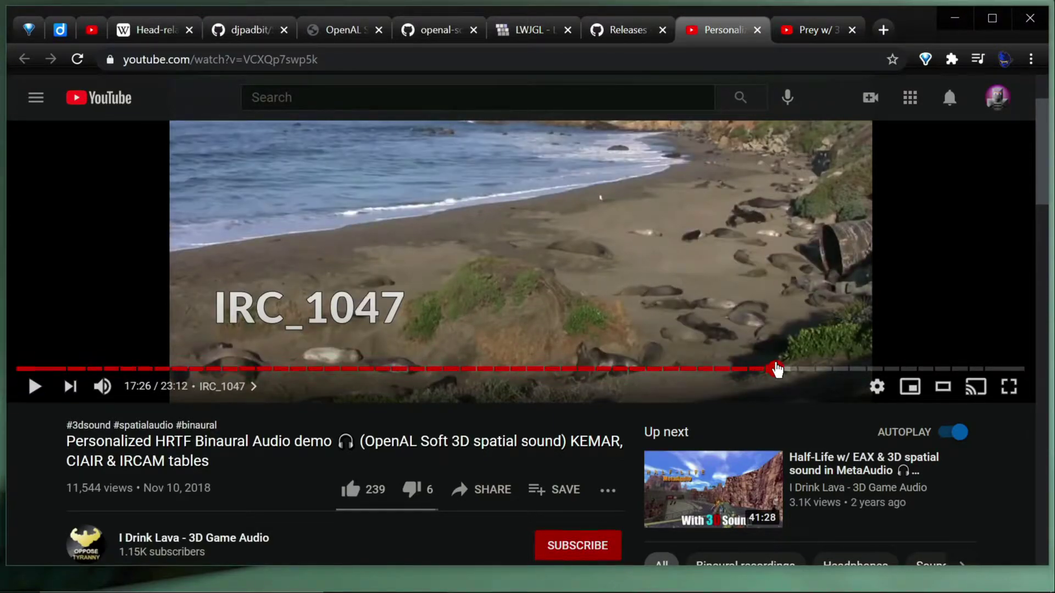
key("space")
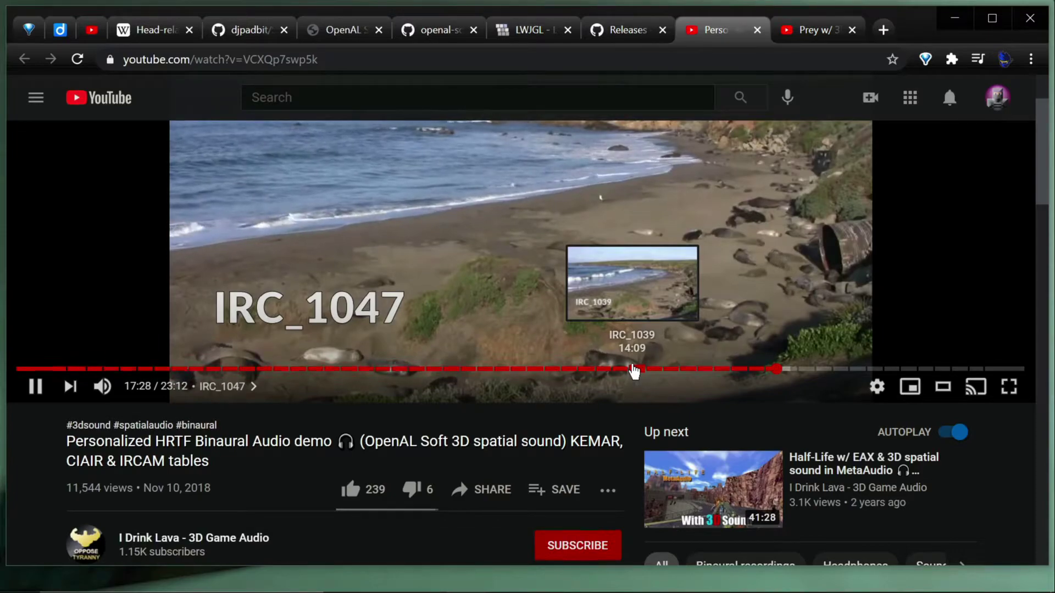
key("space")
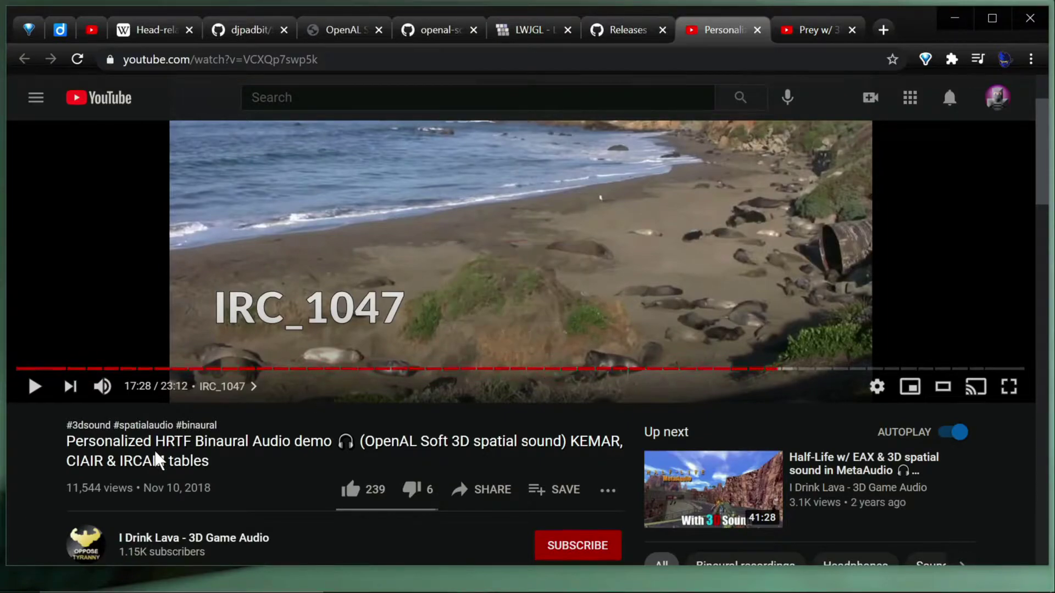
- Expand the video description, view the HRTF_OAL_1.19.0.zip download page on MEGA, then close that page and minimize the browser
scroll(24, 500, "down", 4)
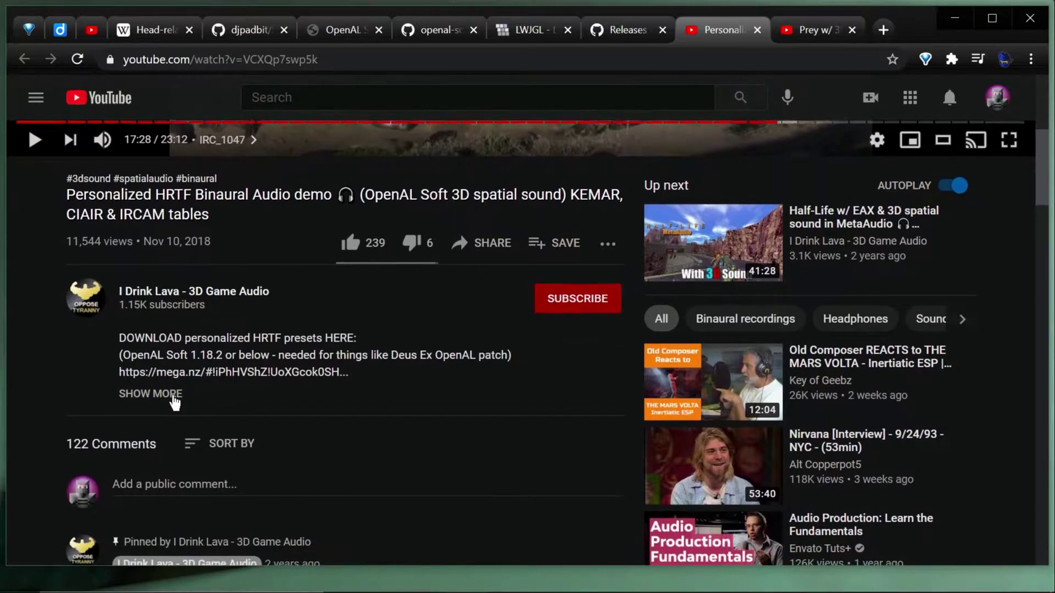
left_click(166, 402)
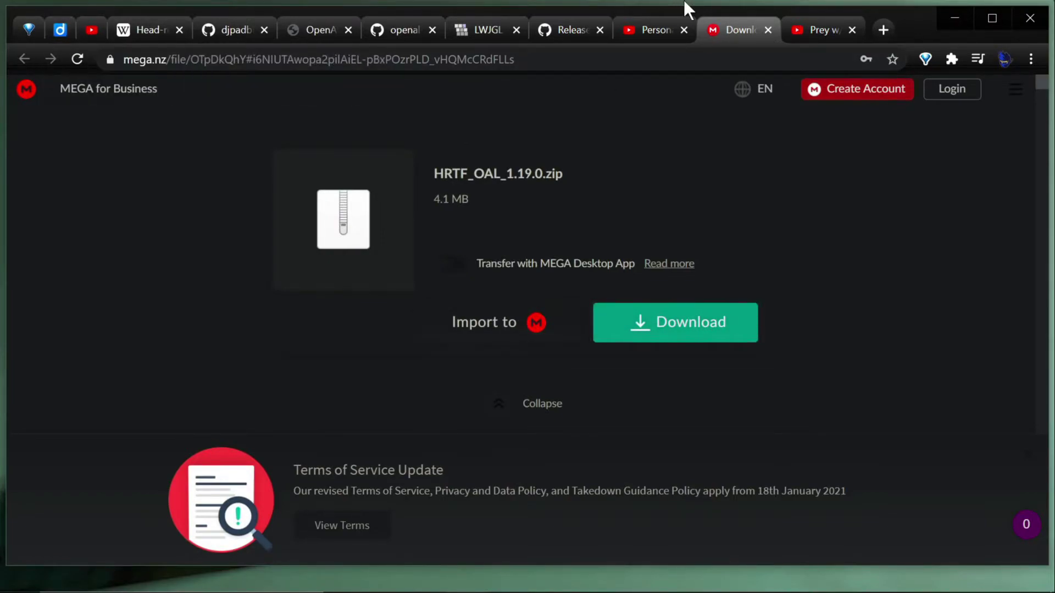
left_click(768, 30)
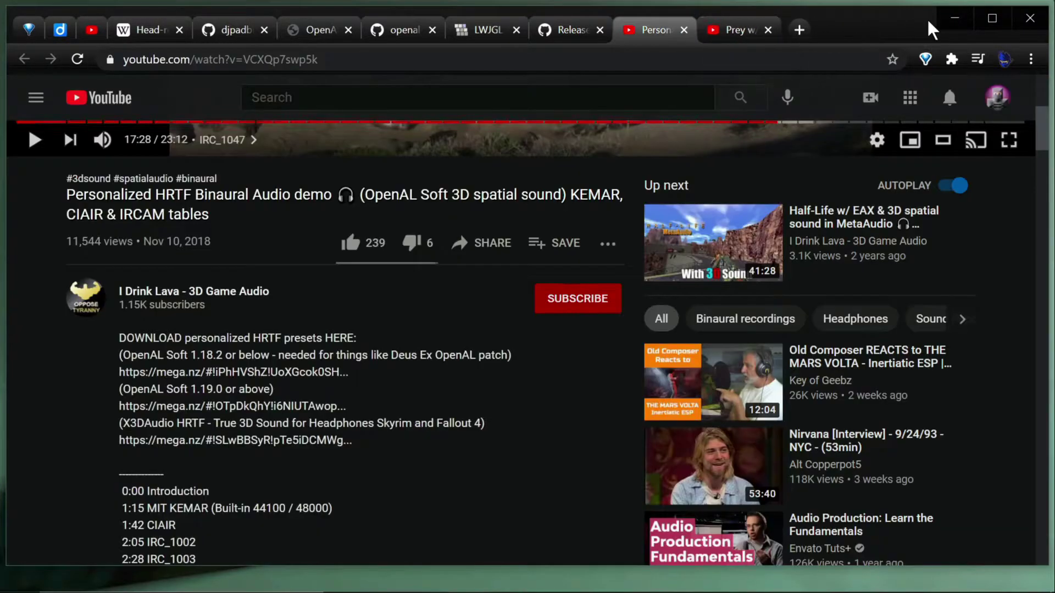
left_click(945, 20)
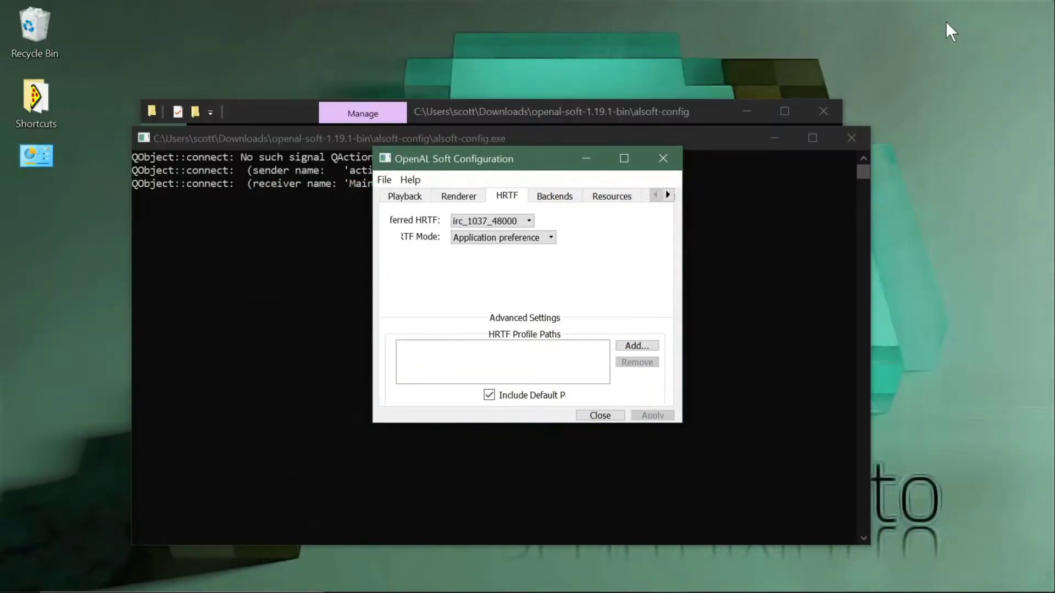
- Close OpenAL Soft Configuration and open the %appdata% Roaming folder through the Windows search
left_click(667, 163)
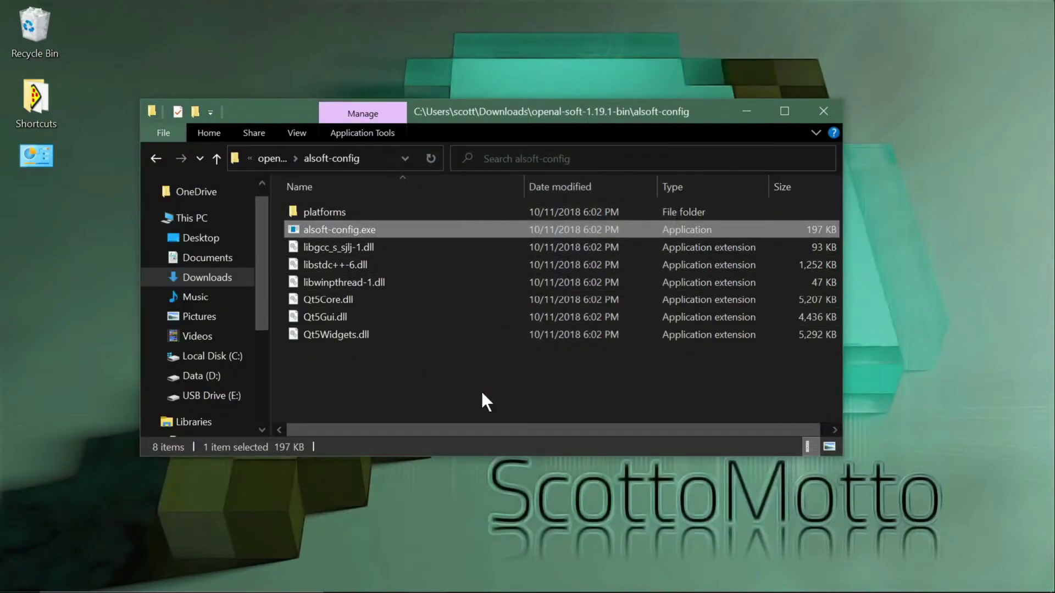
mouse_move(424, 591)
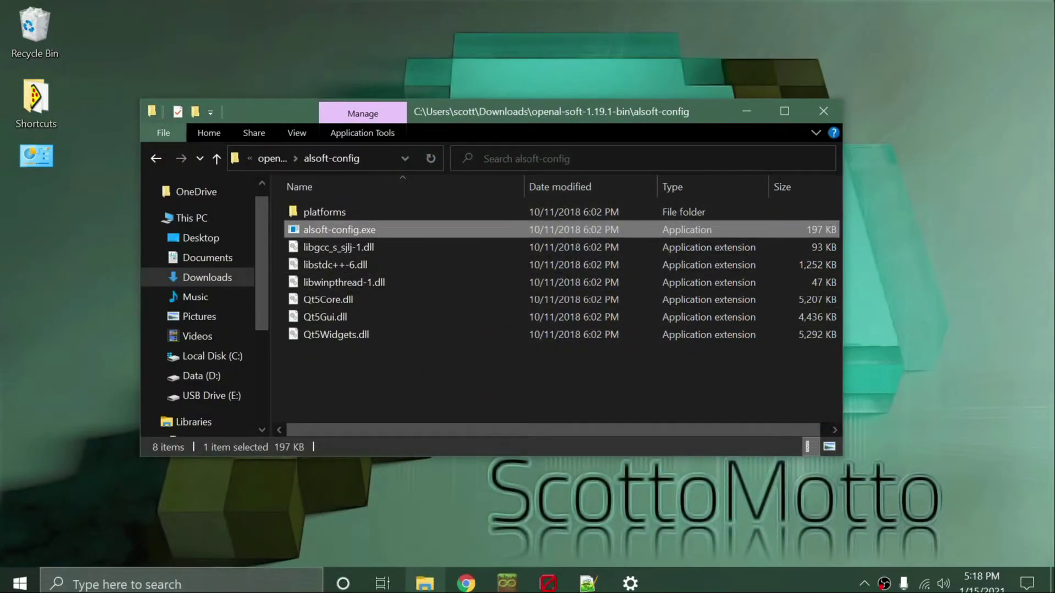
right_click(424, 583)
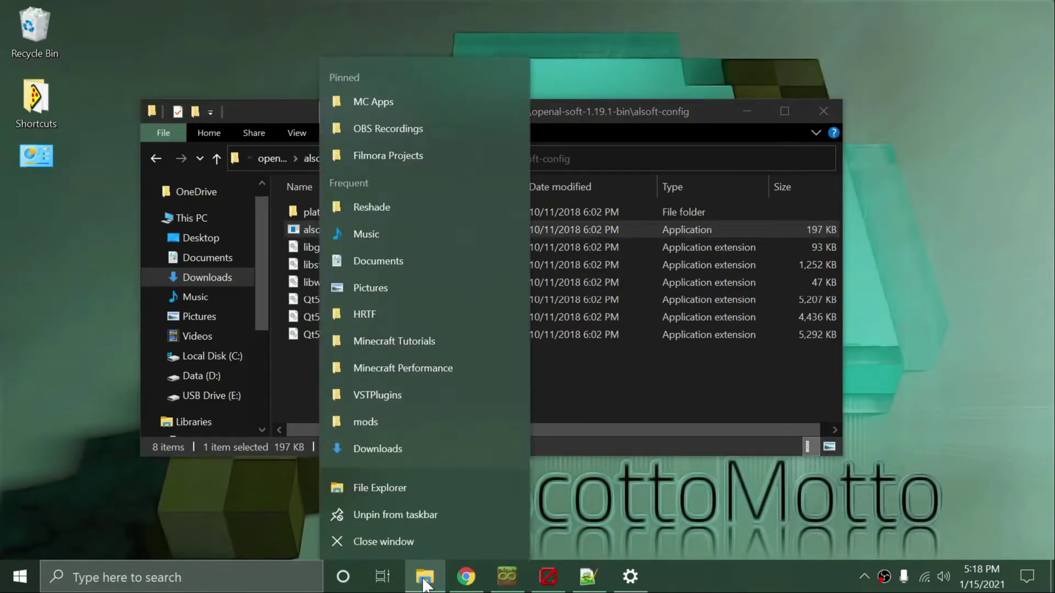
left_click(131, 586)
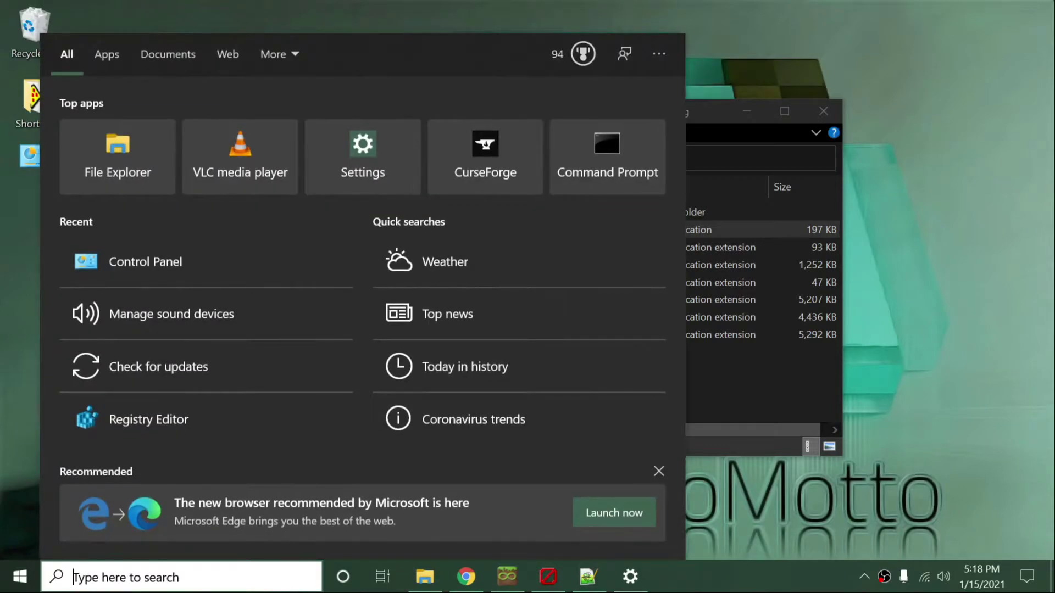
type("%apa")
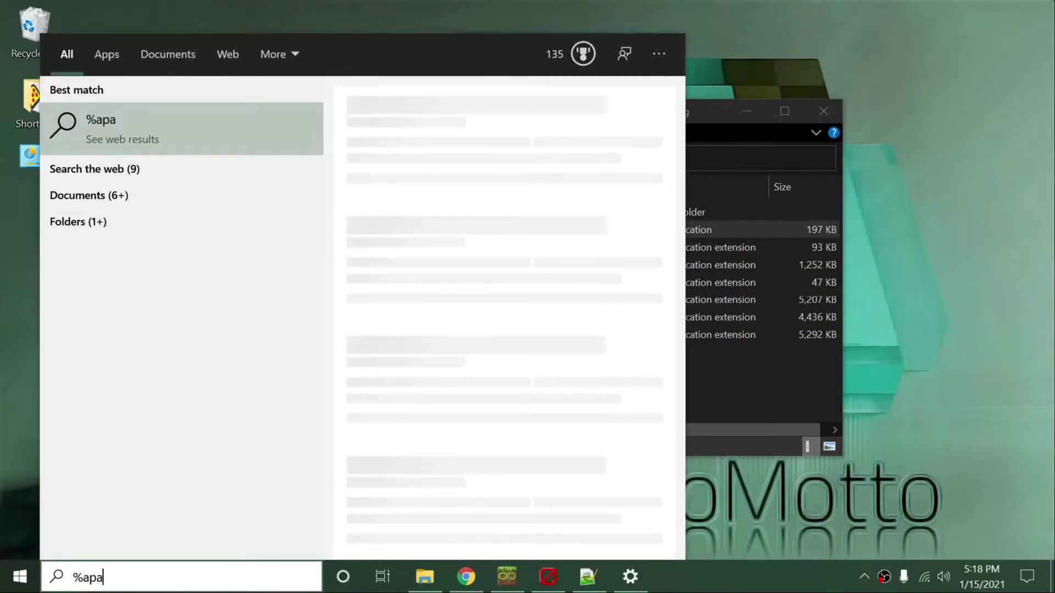
key("BackSpace")
type("pa")
key("BackSpace")
type("data")
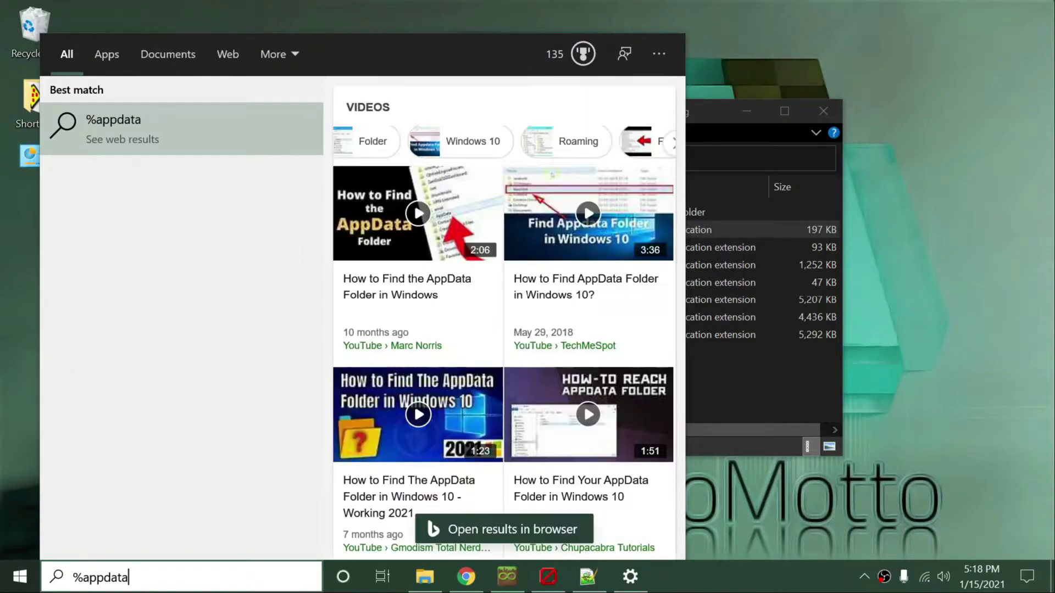
type("%")
key("Return")
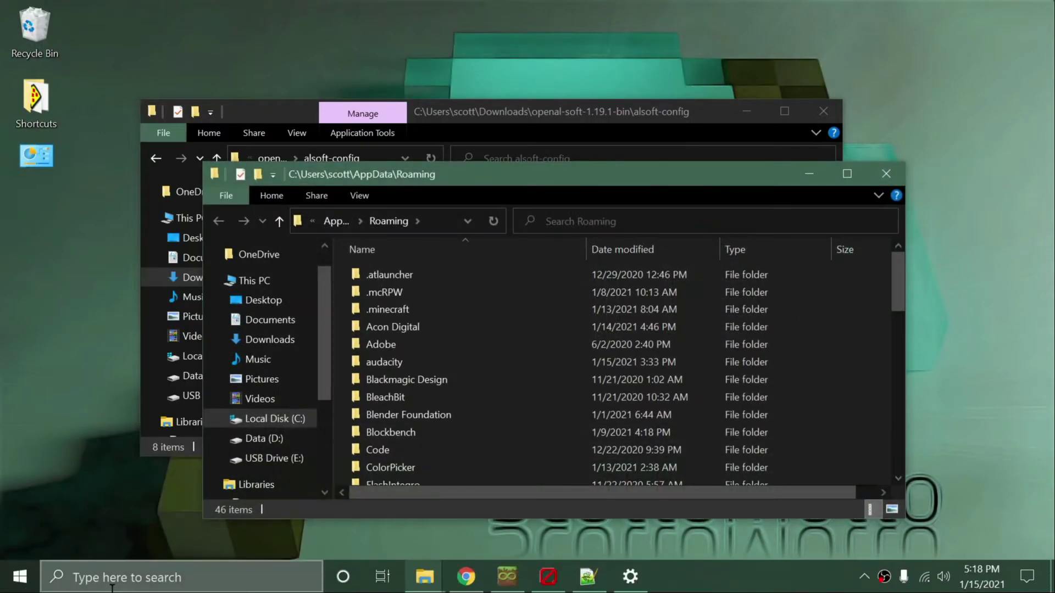
- Open alsoft.ini from the Roaming folder in Notepad++ to review its HRTF settings, then close the file and minimize the editor
scroll(485, 393, "down", 6)
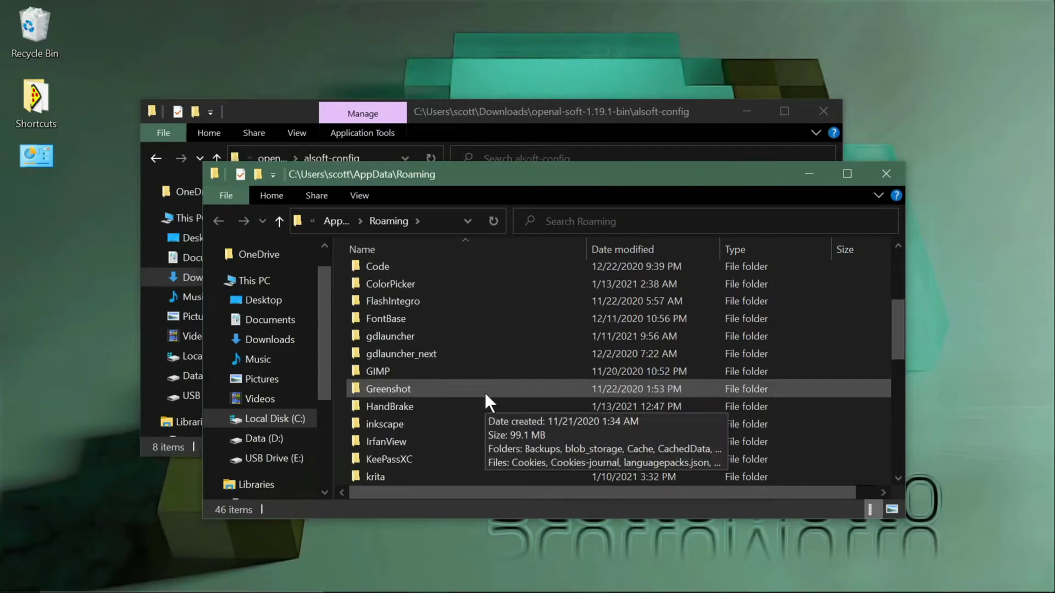
scroll(484, 393, "down", 5)
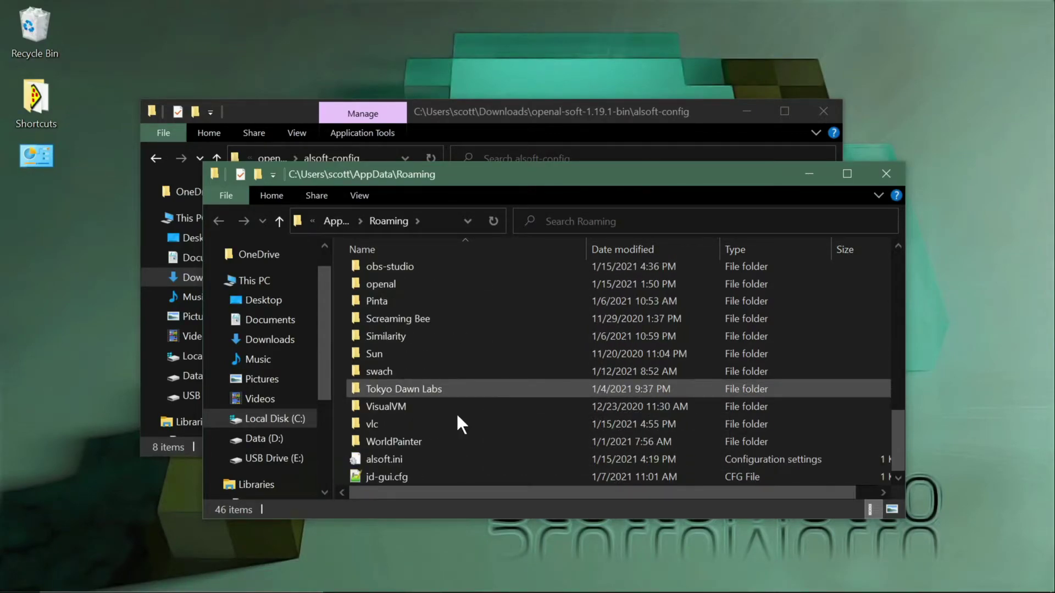
right_click(389, 457)
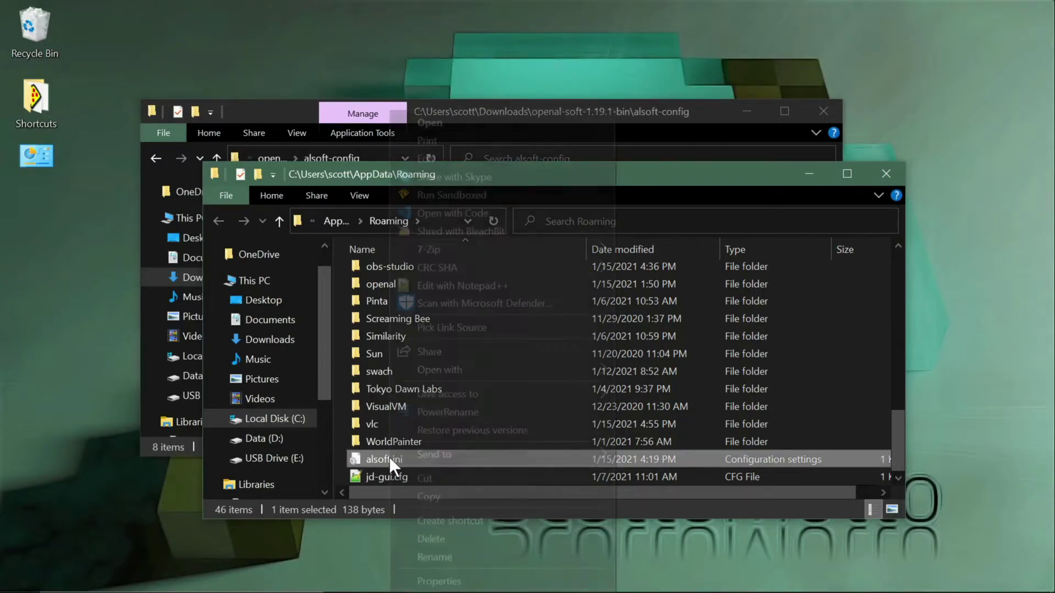
left_click(442, 288)
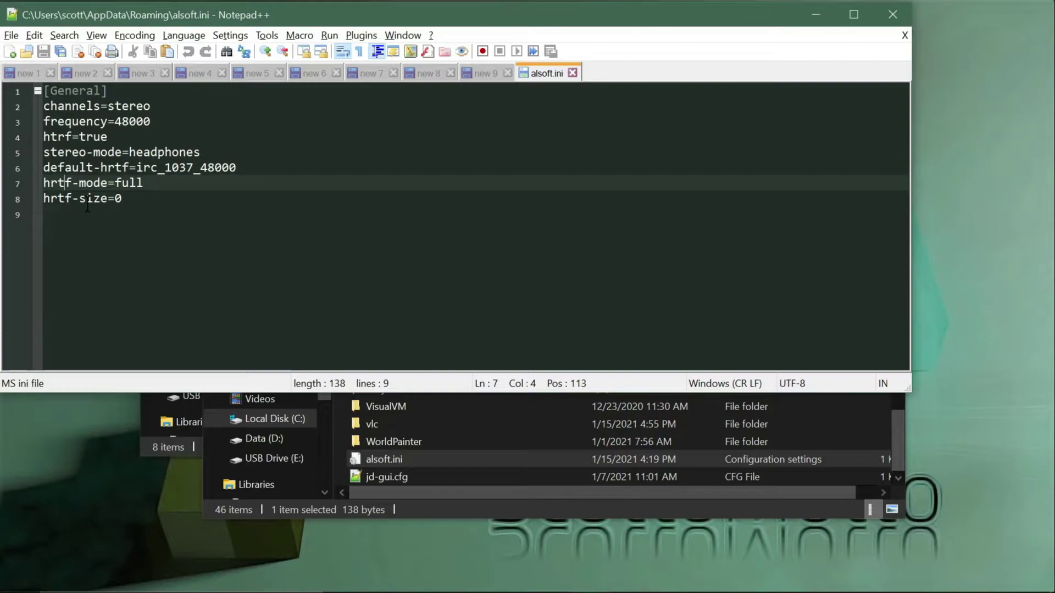
left_click(572, 73)
left_click(814, 13)
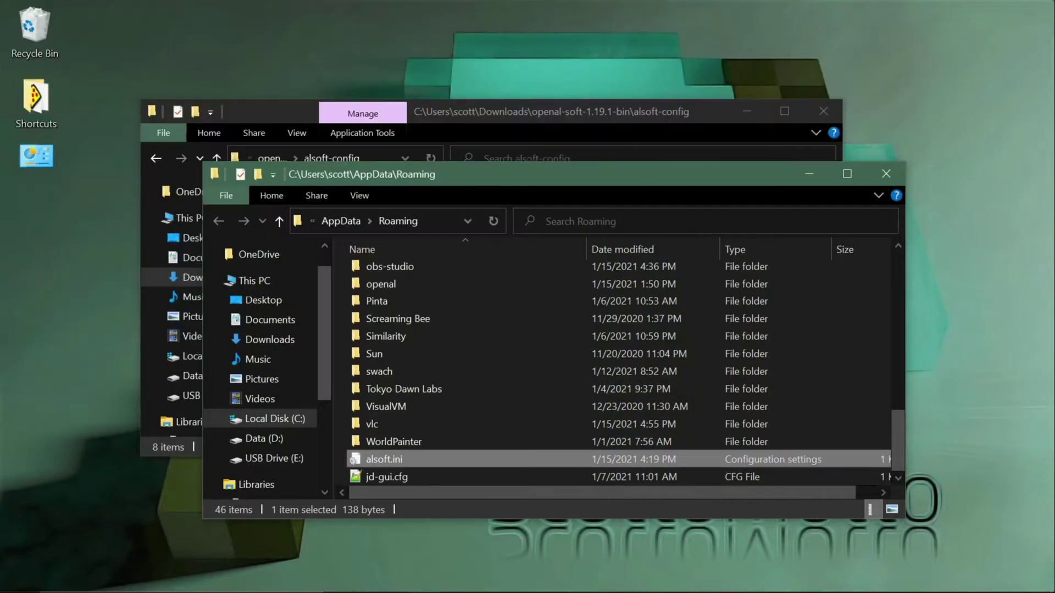
- Switch to Chrome, read the alsoft.ini settings in the full description of the Prey 3D spatial sound video, and minimize the browser
left_click(470, 575)
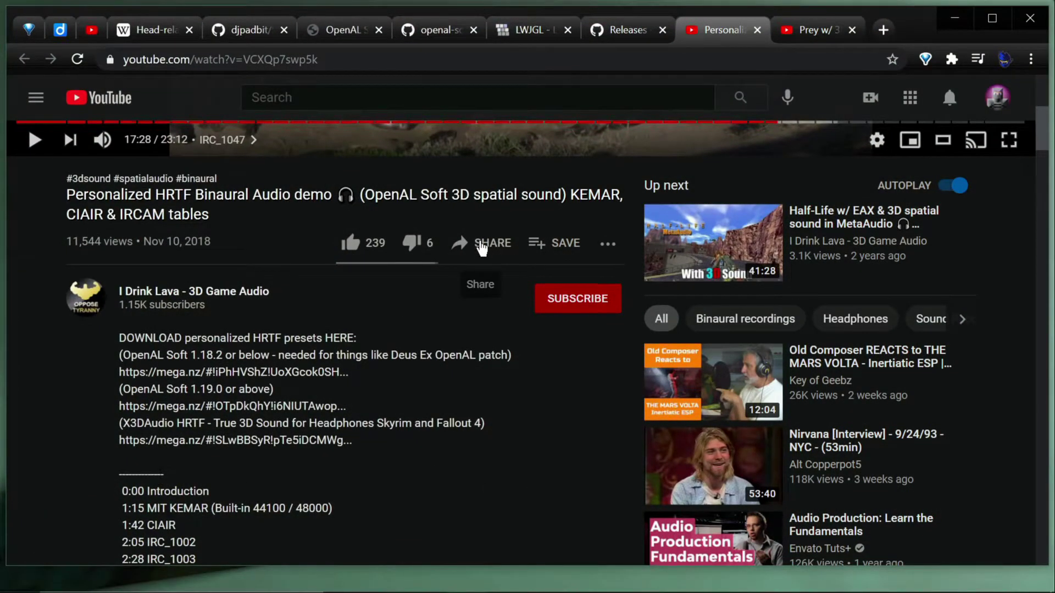
left_click(816, 25)
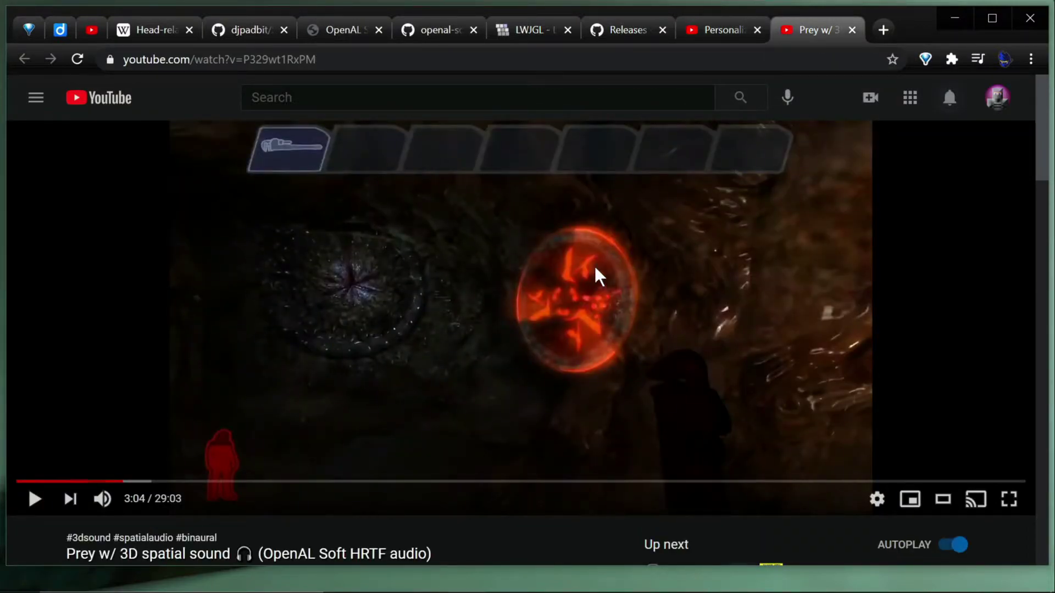
scroll(33, 548, "down", 3)
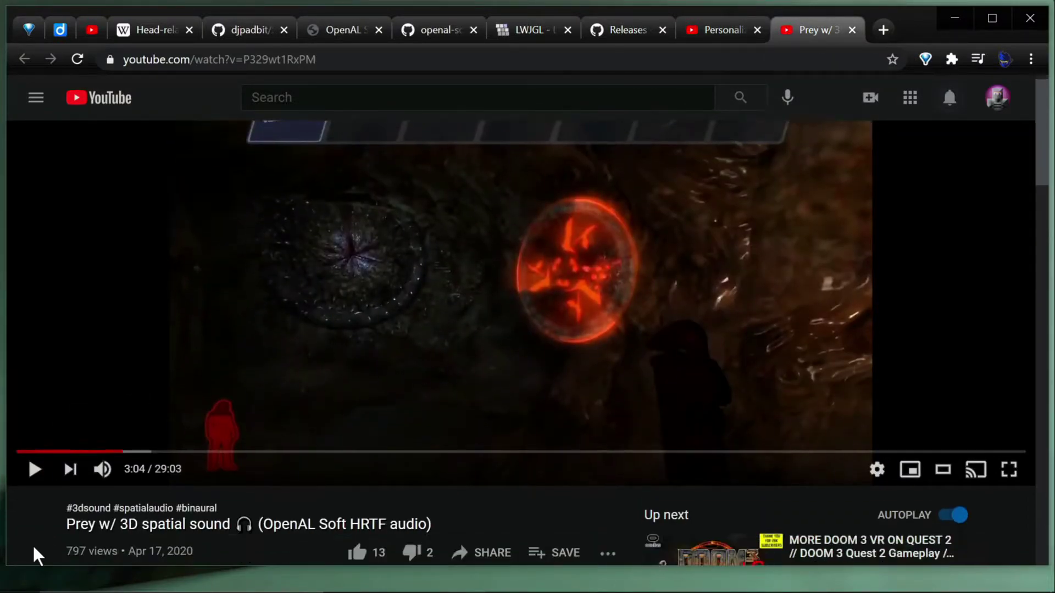
scroll(32, 544, "down", 1)
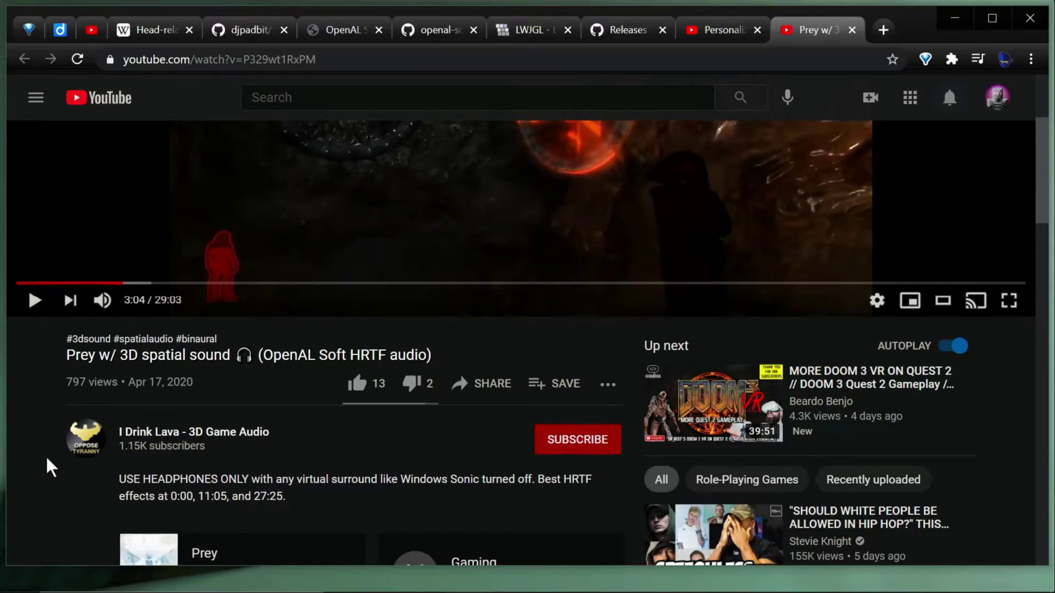
scroll(48, 483, "down", 5)
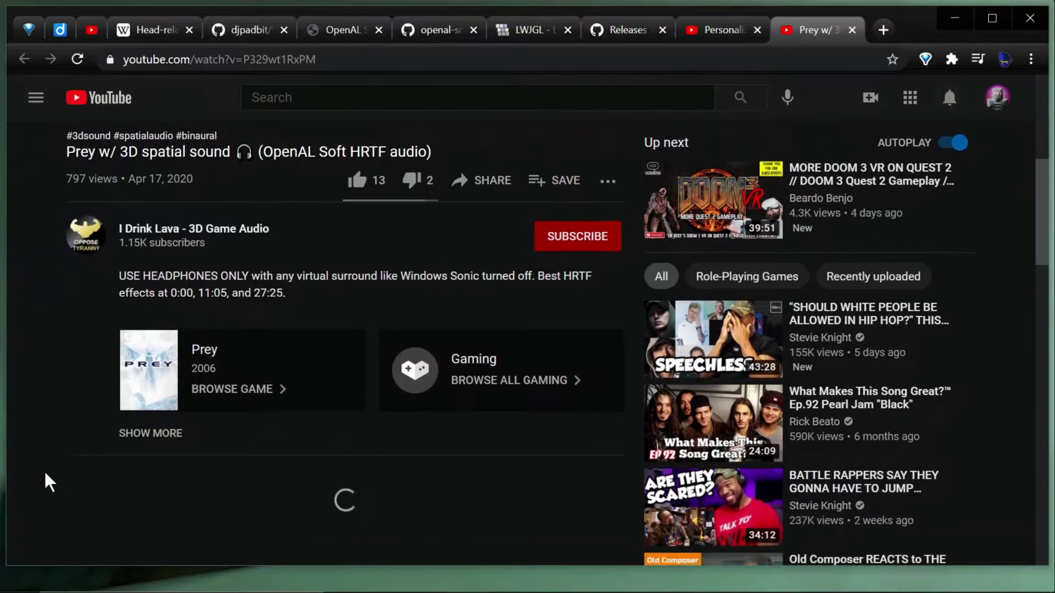
left_click(136, 357)
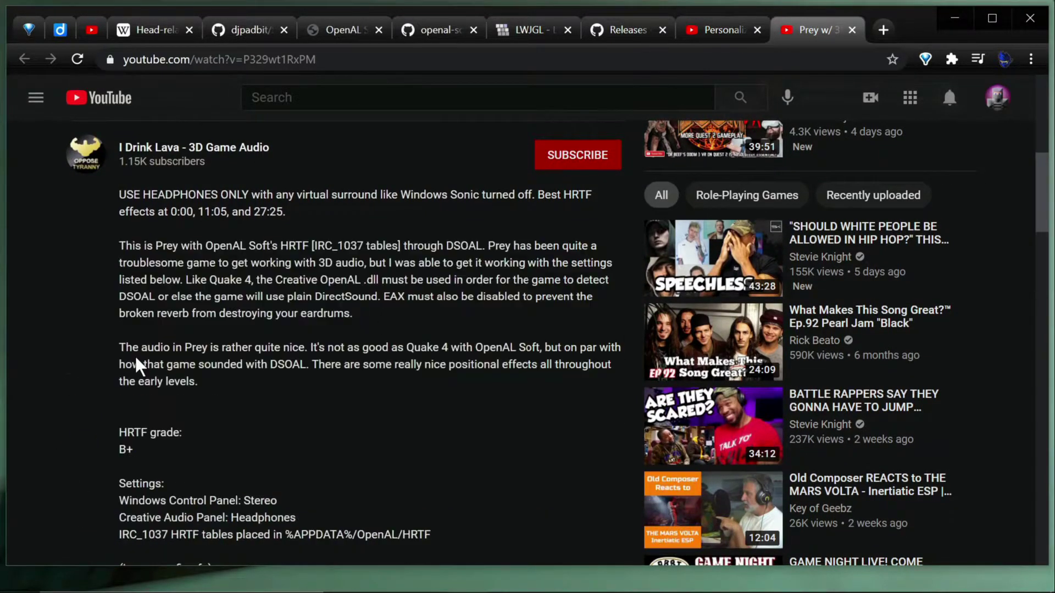
scroll(57, 462, "down", 7)
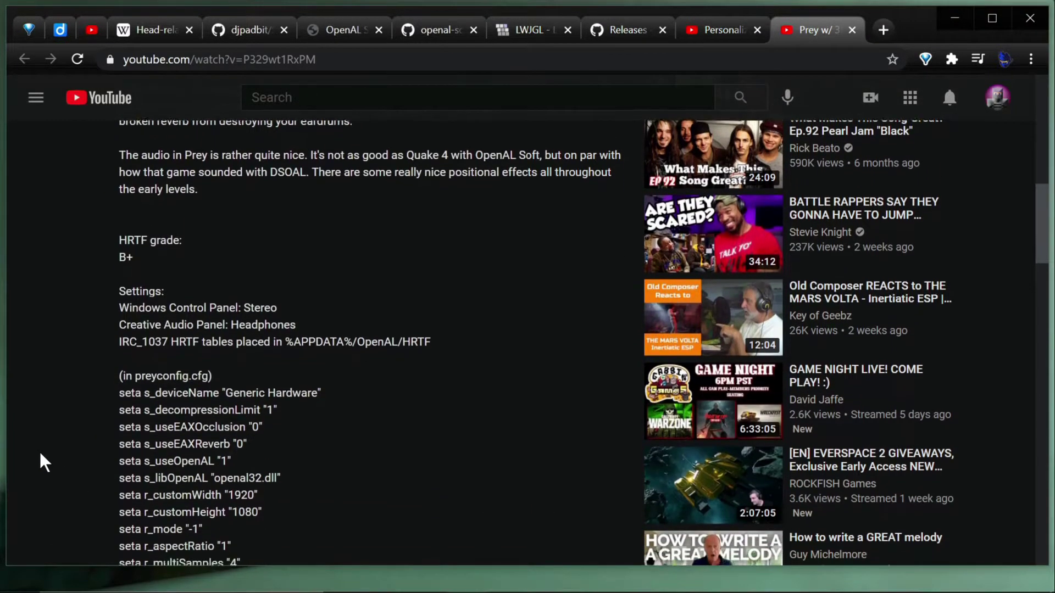
scroll(42, 456, "down", 3)
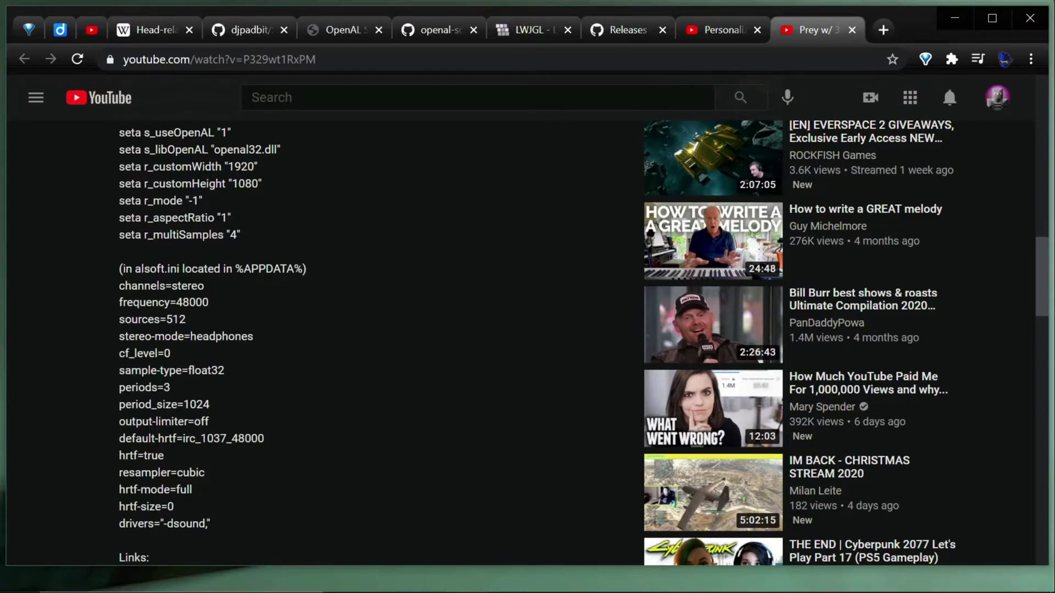
scroll(45, 308, "up", 15)
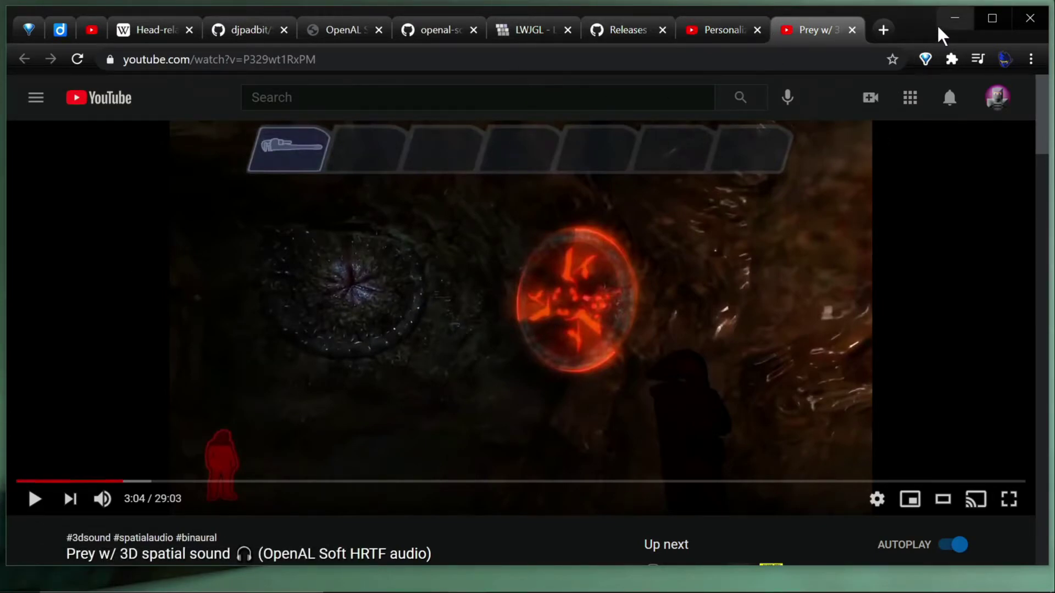
left_click(955, 18)
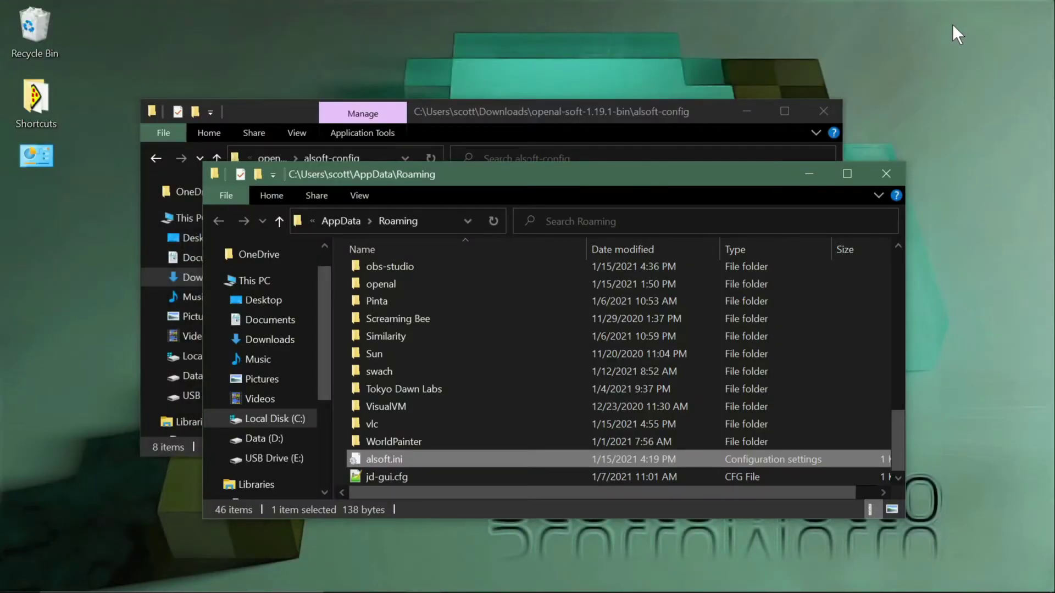
- Look inside the openal\hrtf folder in Roaming for the installed HRTF preset file, then return to Roaming and close its window
scroll(482, 393, "up", 1)
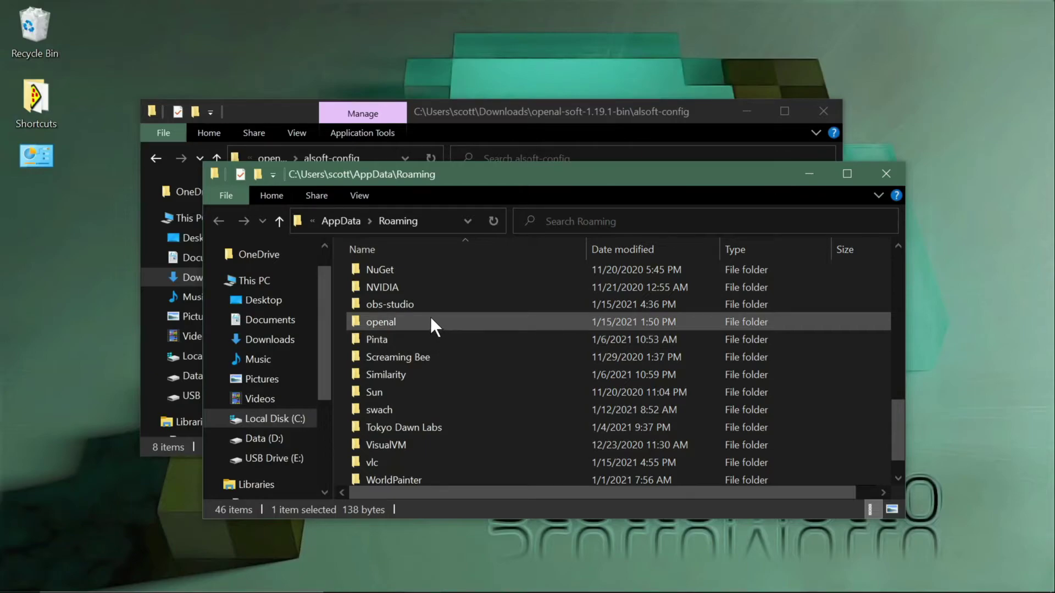
left_click(417, 324)
double_click(419, 322)
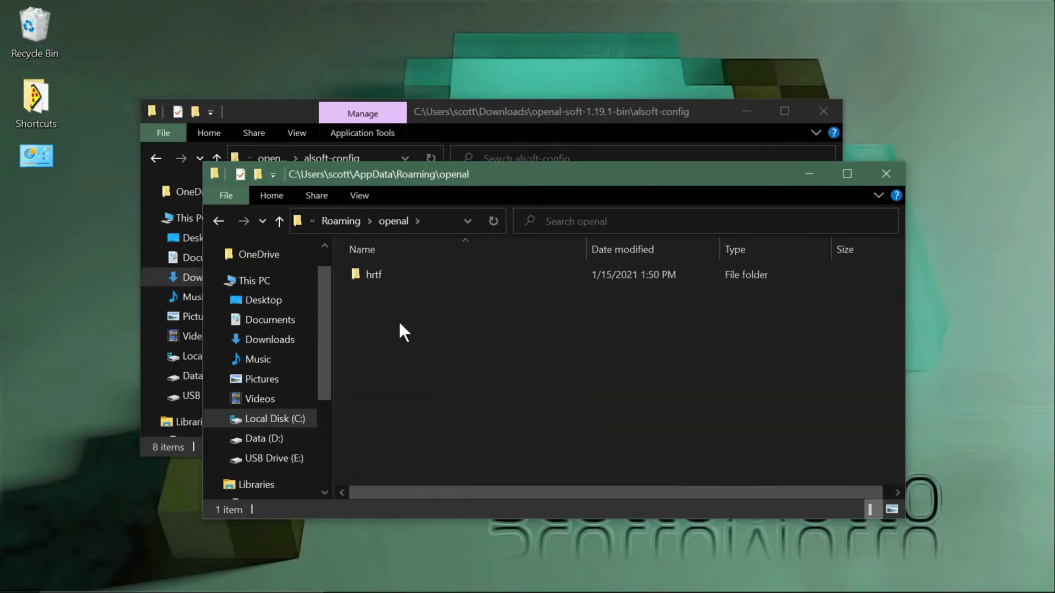
double_click(387, 276)
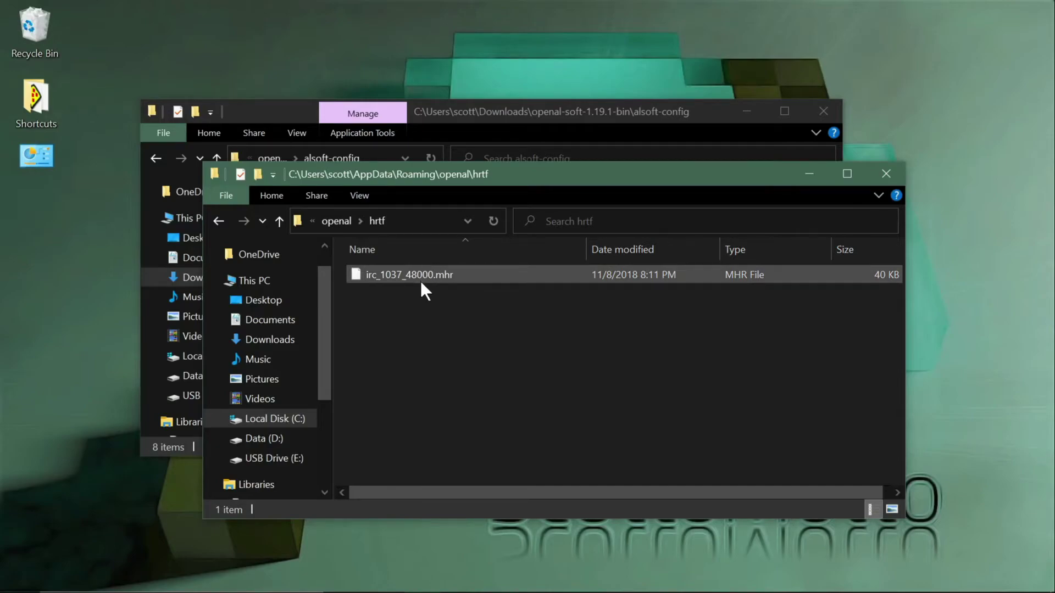
left_click(279, 222)
left_click(279, 222)
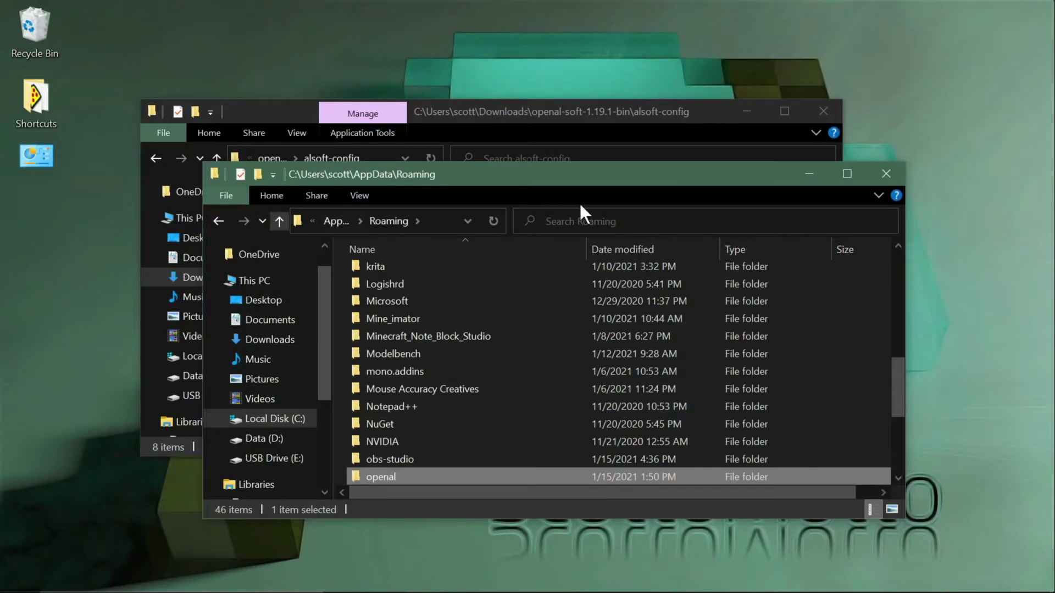
left_click(894, 173)
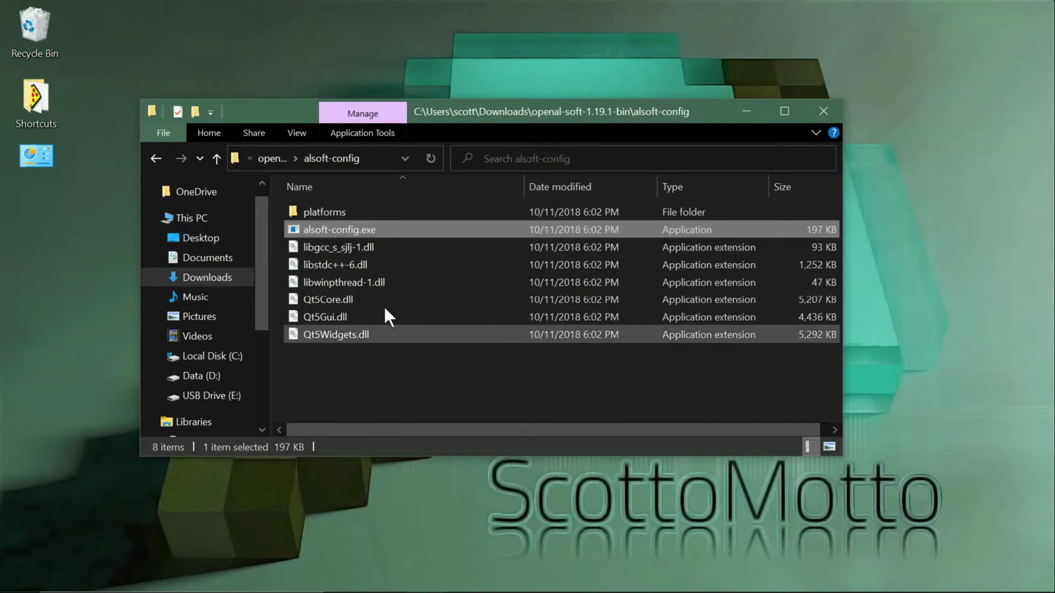
- Run alsoft-config.exe again to view its Playback settings, then close it and deselect the file
double_click(317, 230)
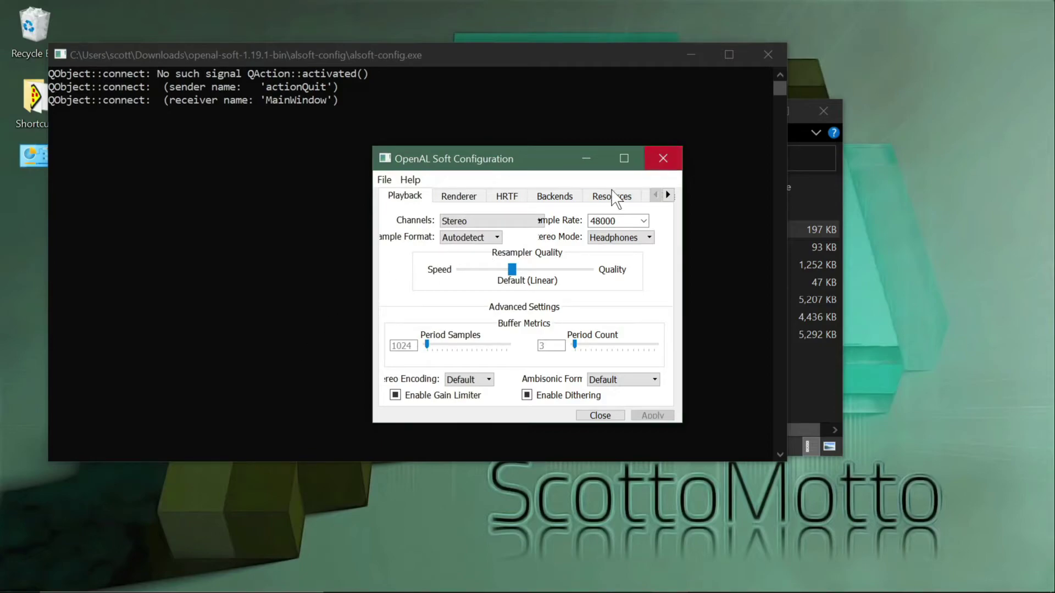
left_click(656, 162)
left_click(481, 395)
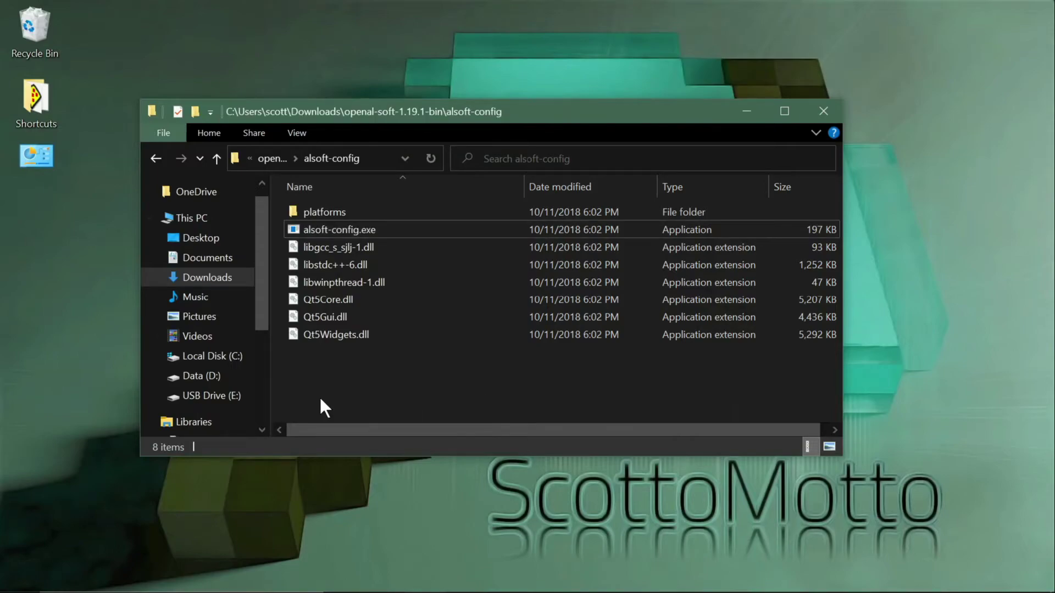
- Switch to Chrome, view the alsoftrc.sample configuration file in the openal-soft GitHub repository, and minimize the browser
mouse_move(528, 592)
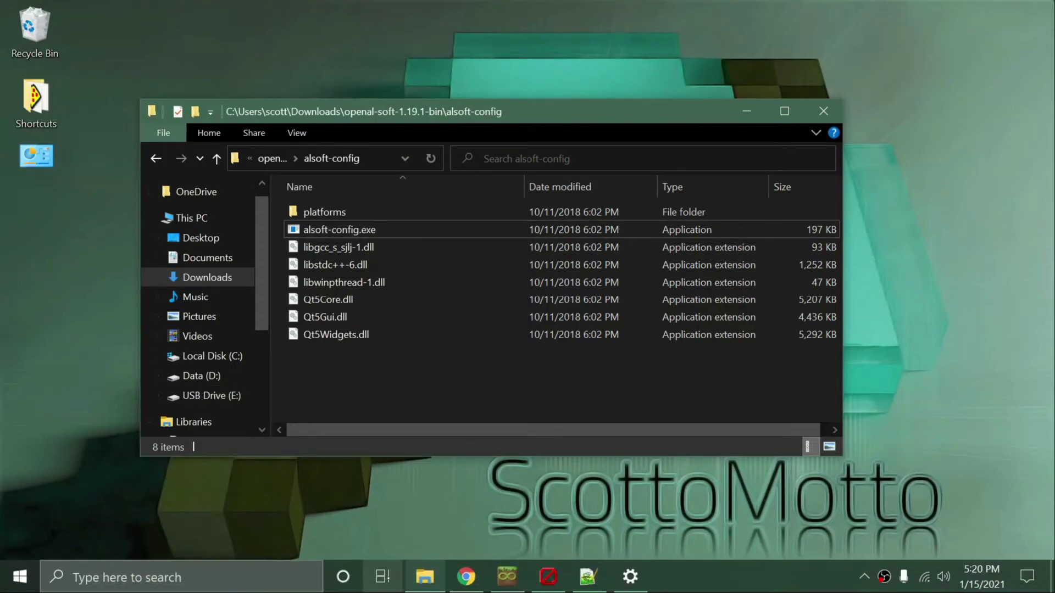
left_click(471, 581)
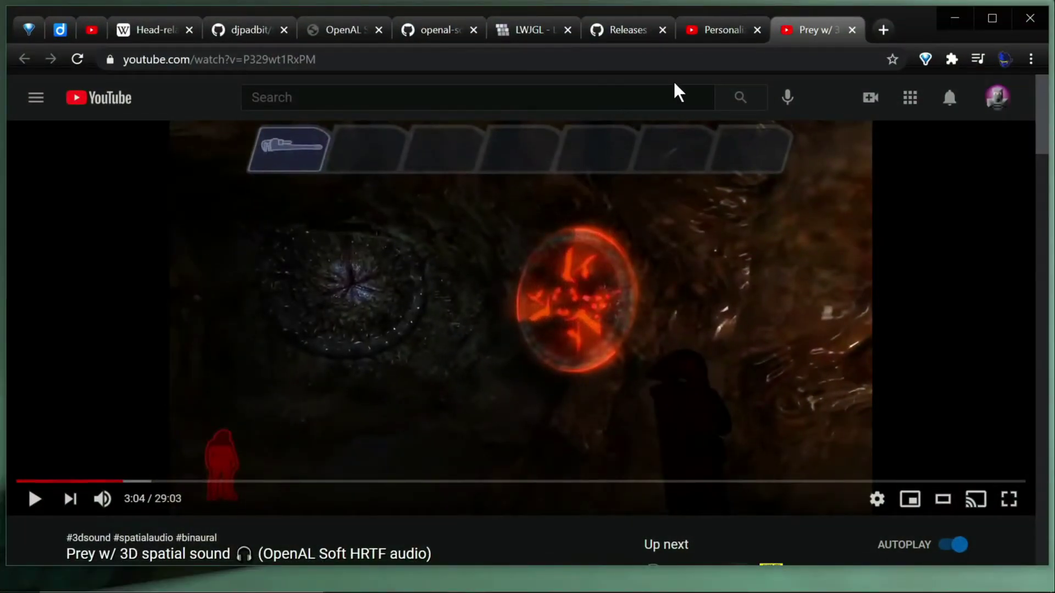
left_click(435, 30)
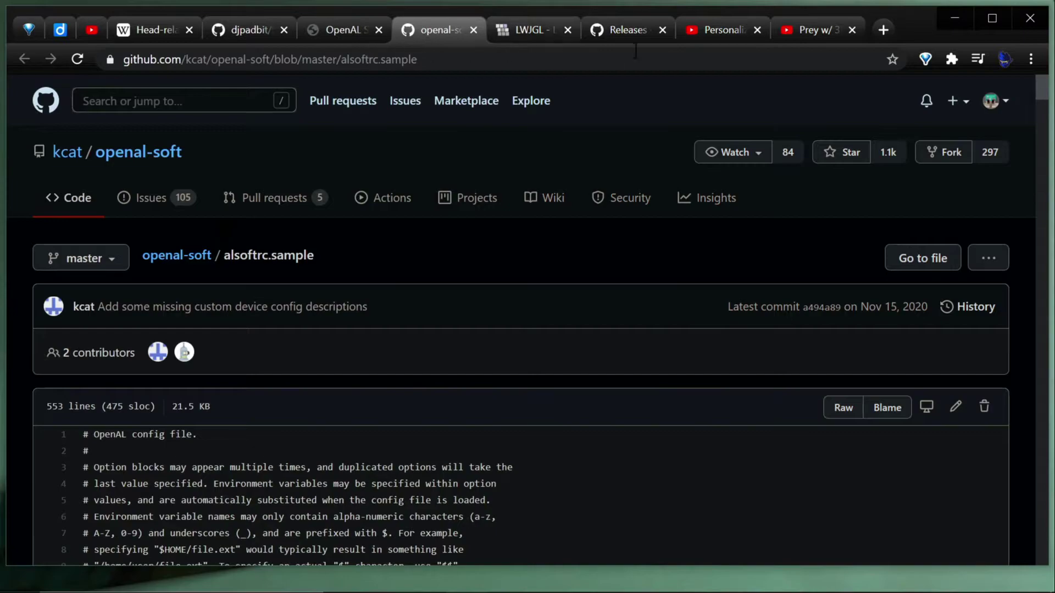
left_click(964, 16)
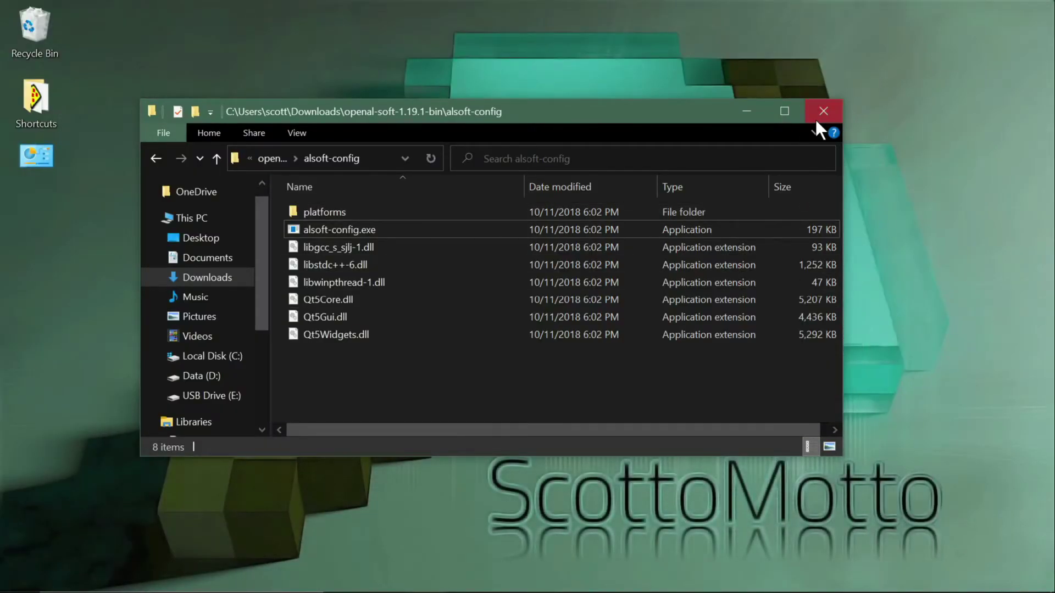
- Close the alsoft-config folder window and switch to the MultiMC launcher
left_click(815, 119)
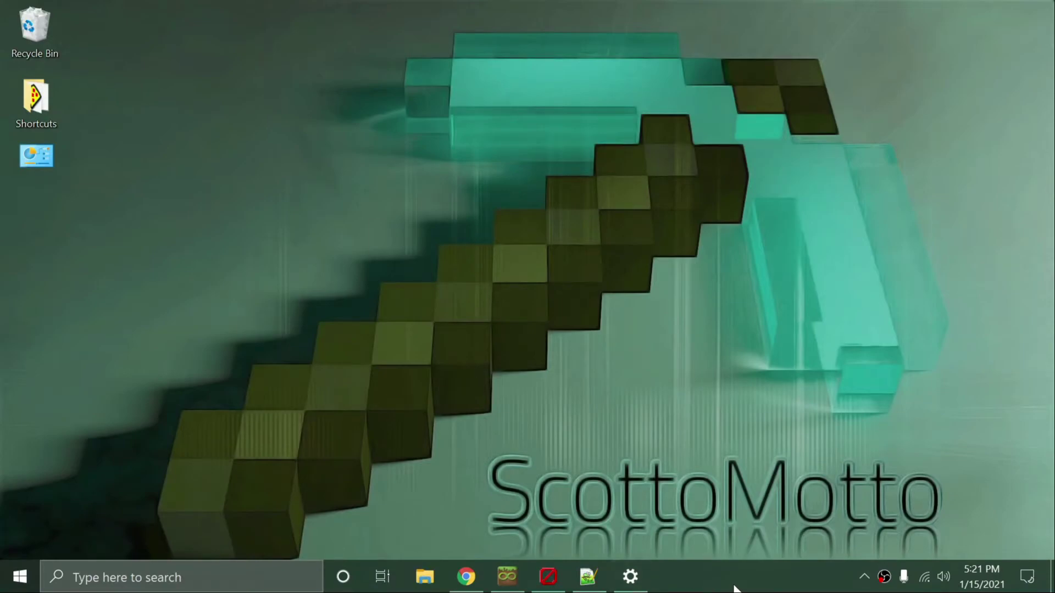
left_click(514, 577)
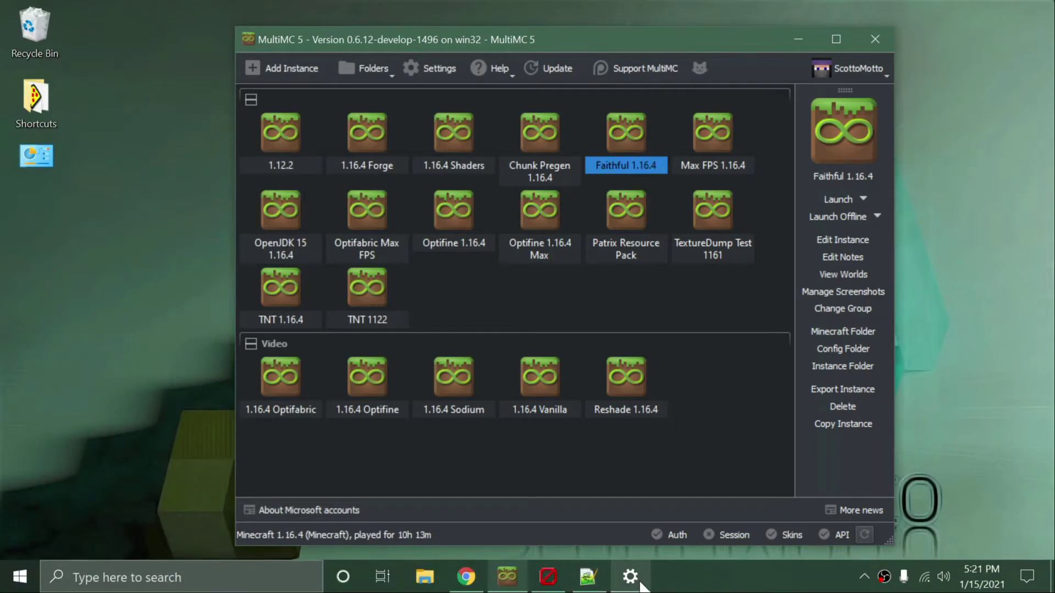
- Switch to the Windows display settings, set the size of text, apps and other items to 100%, and minimize Settings
left_click(637, 583)
left_click(323, 435)
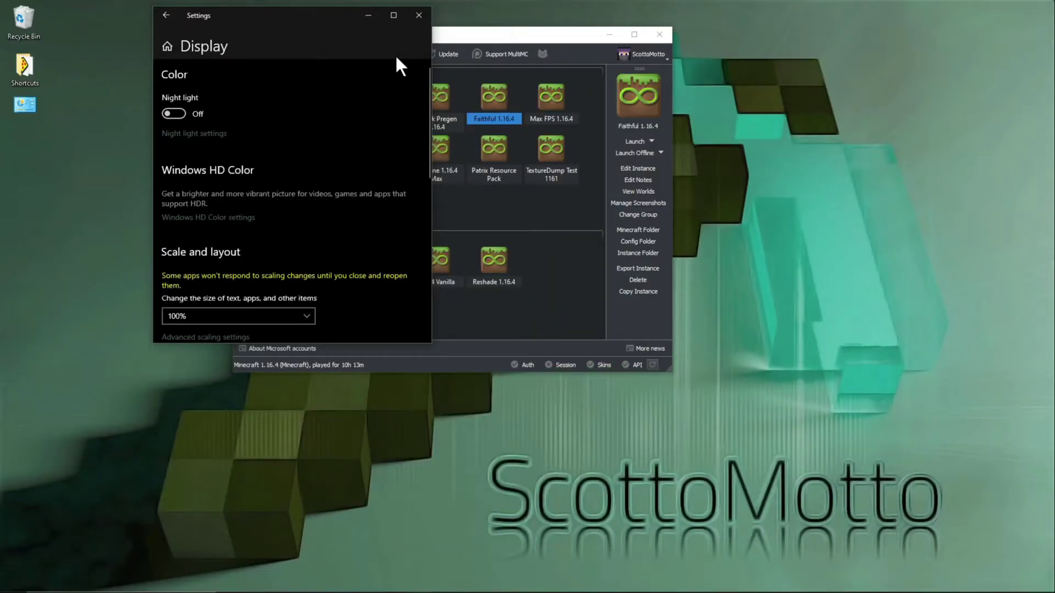
left_click(368, 13)
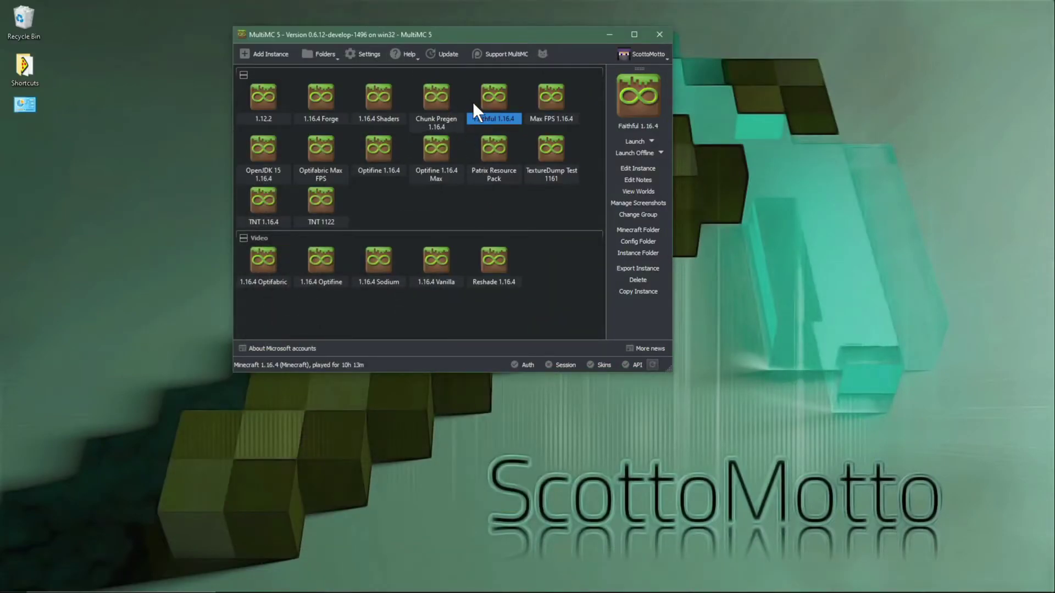
- Launch the Faithful 1.16.4 instance and make the Minecraft 1.16.4 session borderless with the Borderless Minecraft utility
double_click(497, 102)
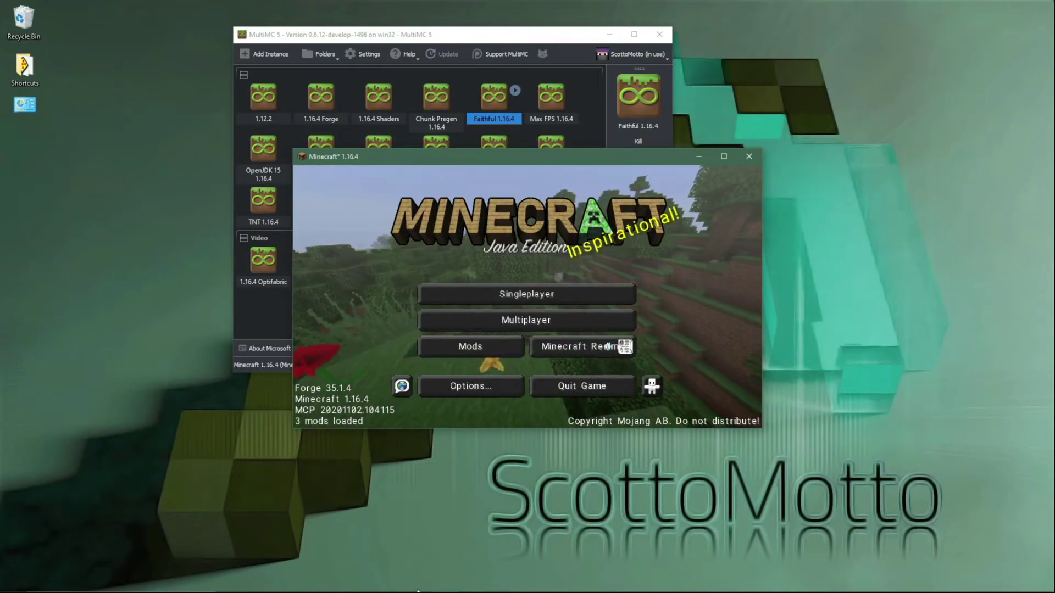
mouse_move(417, 591)
left_click(364, 582)
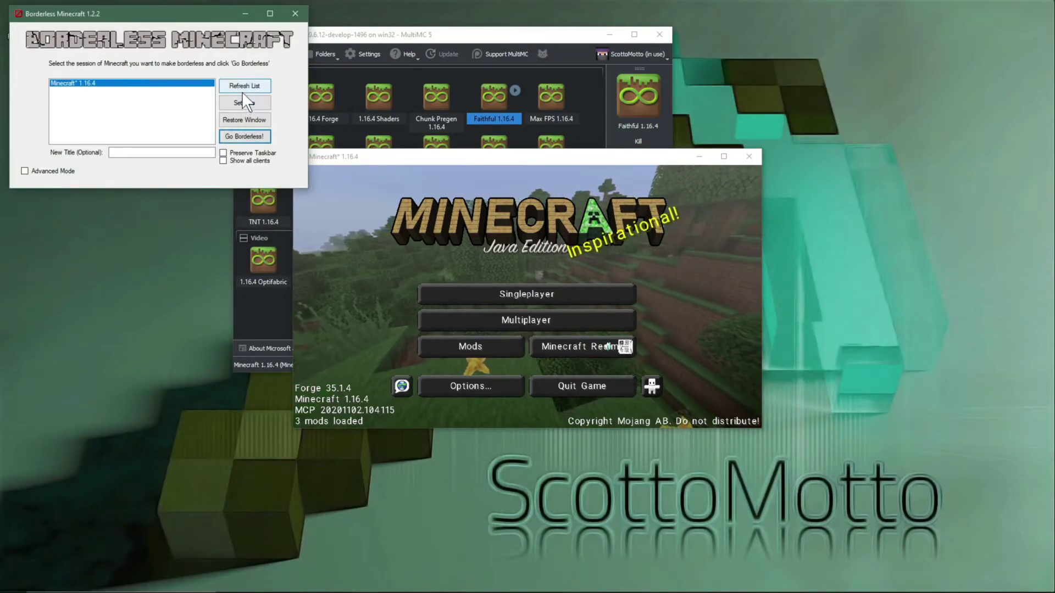
left_click(241, 88)
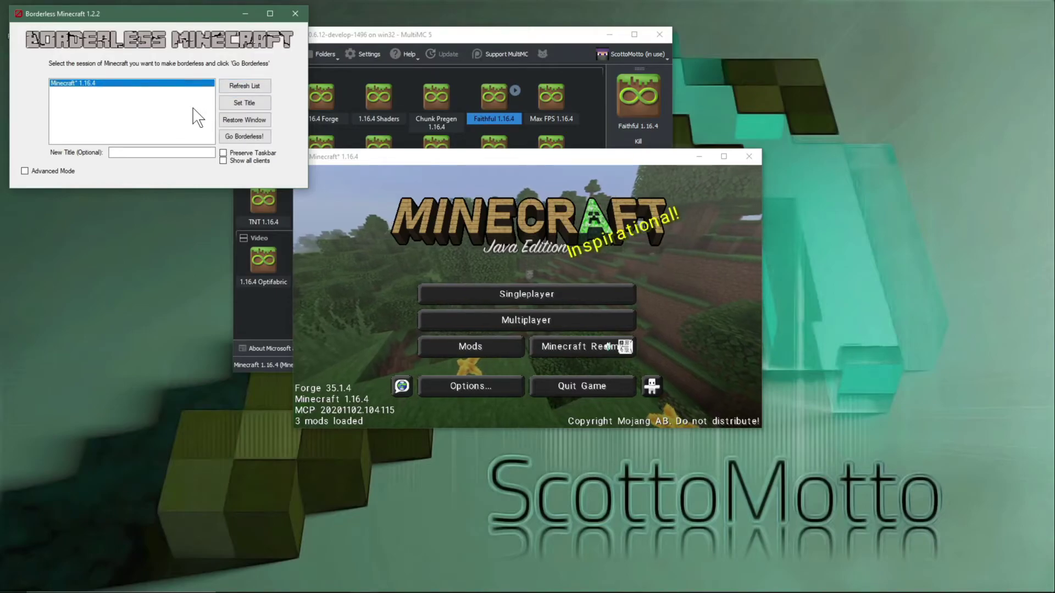
left_click(235, 141)
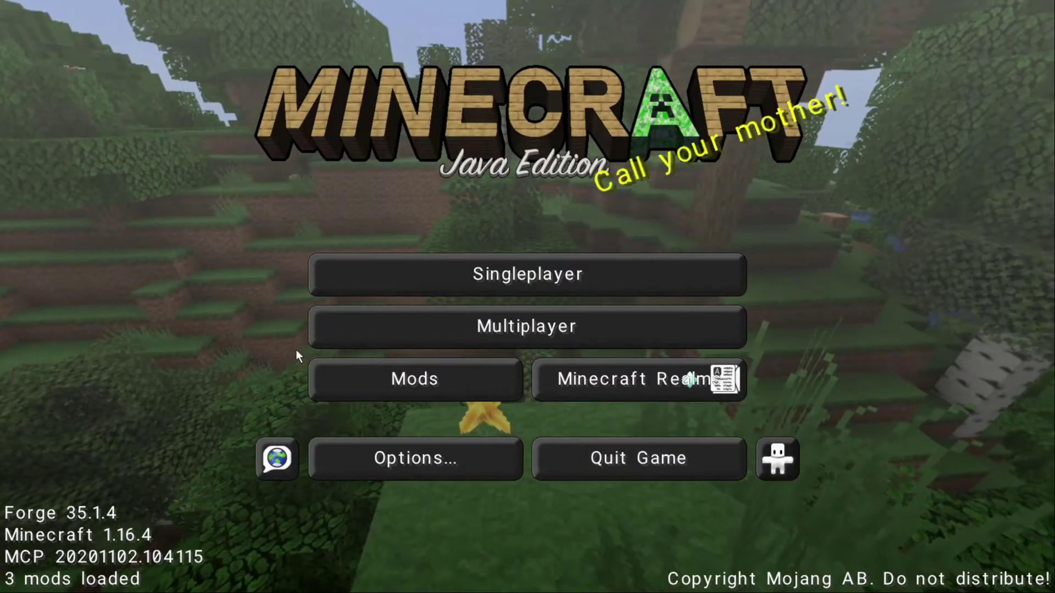
- Load the singleplayer world named New World
left_click(445, 273)
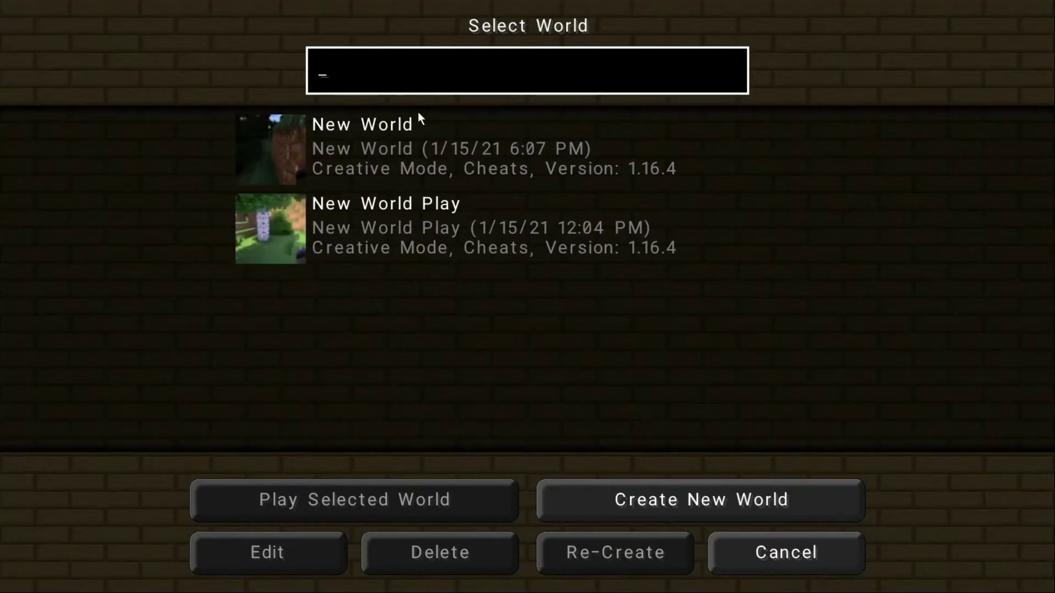
double_click(427, 136)
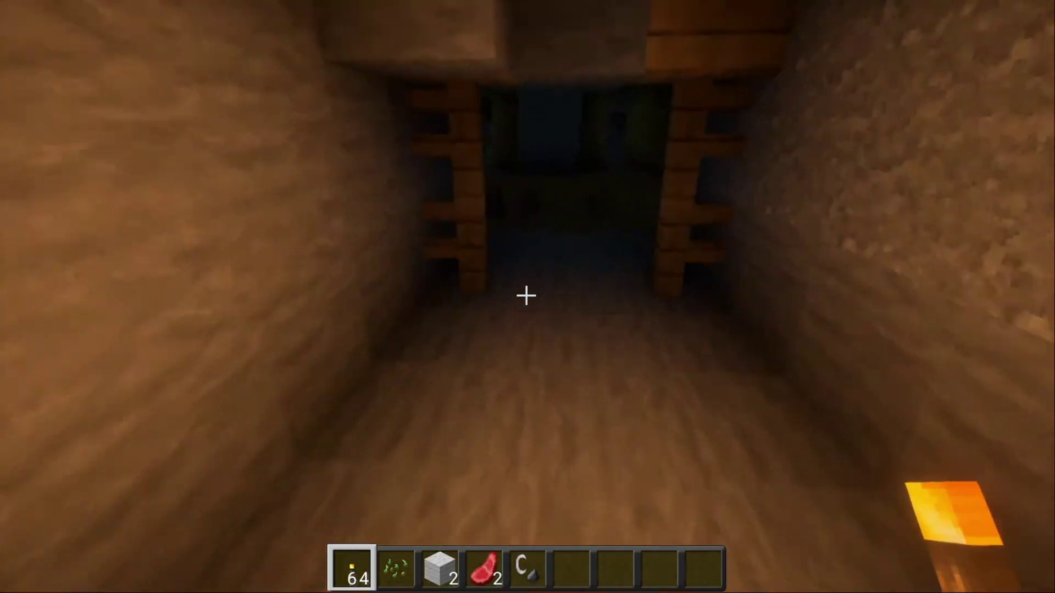
- Walk through the dark mineshaft tunnels and along the rails with the torch in hand to listen to the 3D audio
key("w")
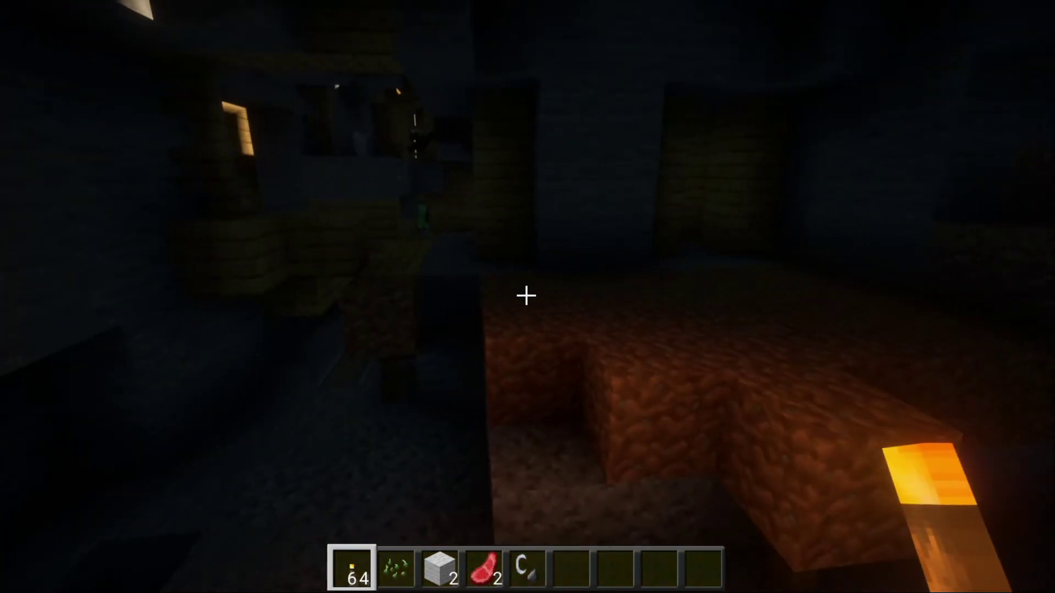
key("w")
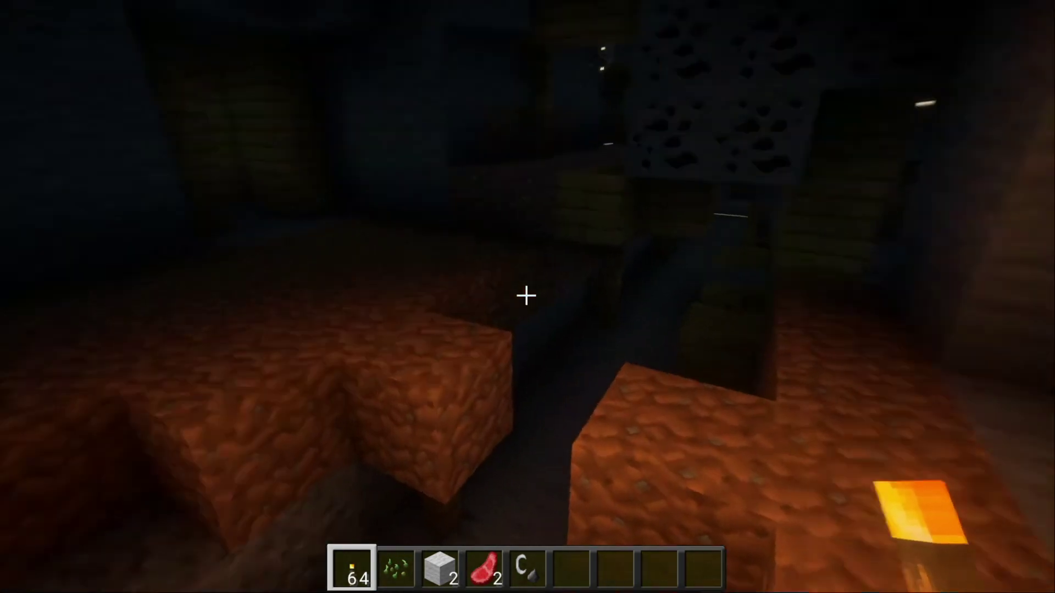
key("w")
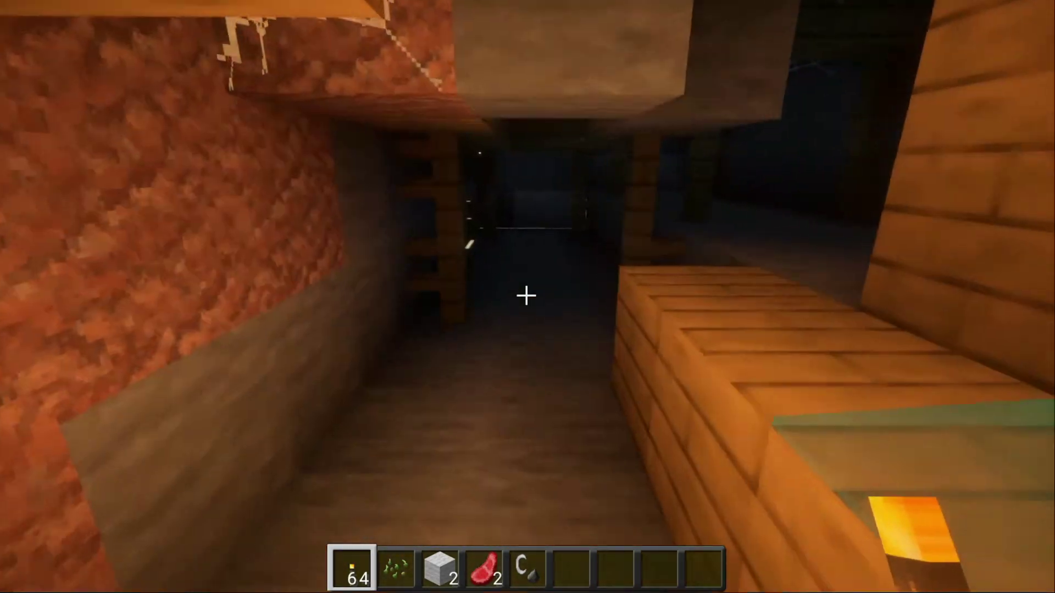
key("w")
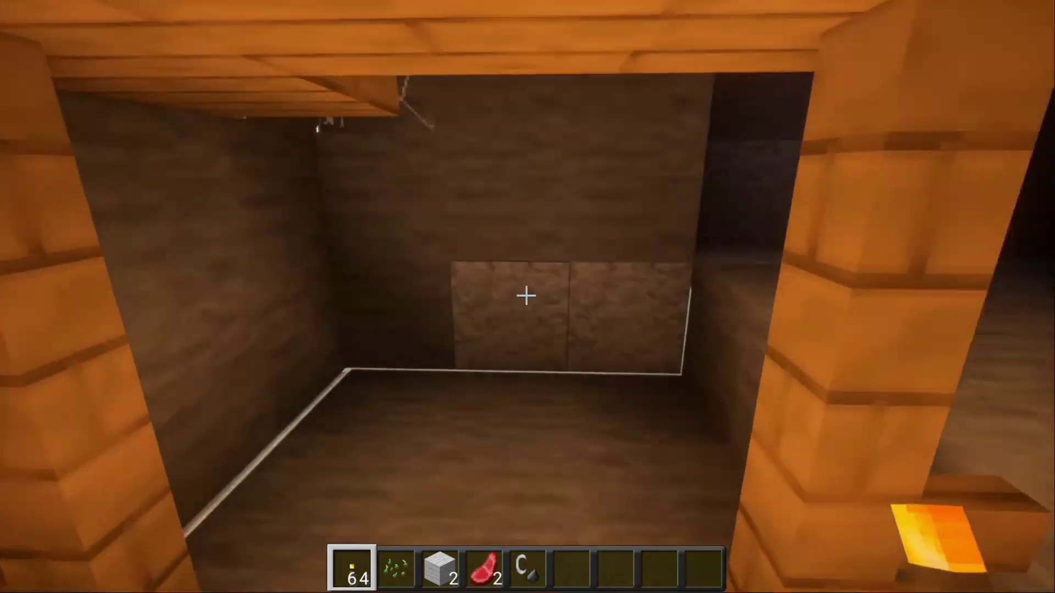
key("w")
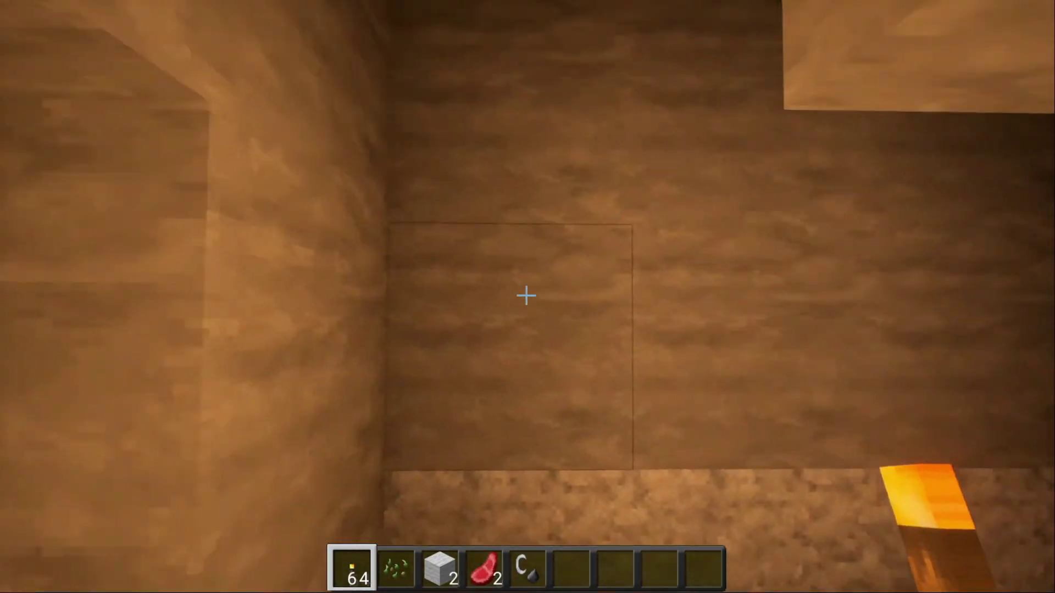
key("w")
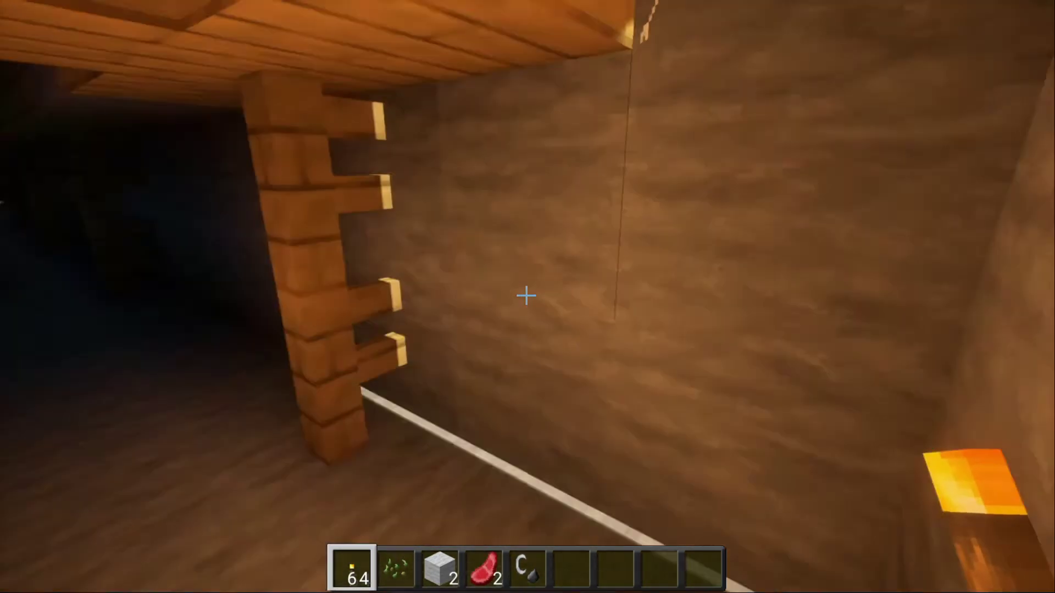
key("w")
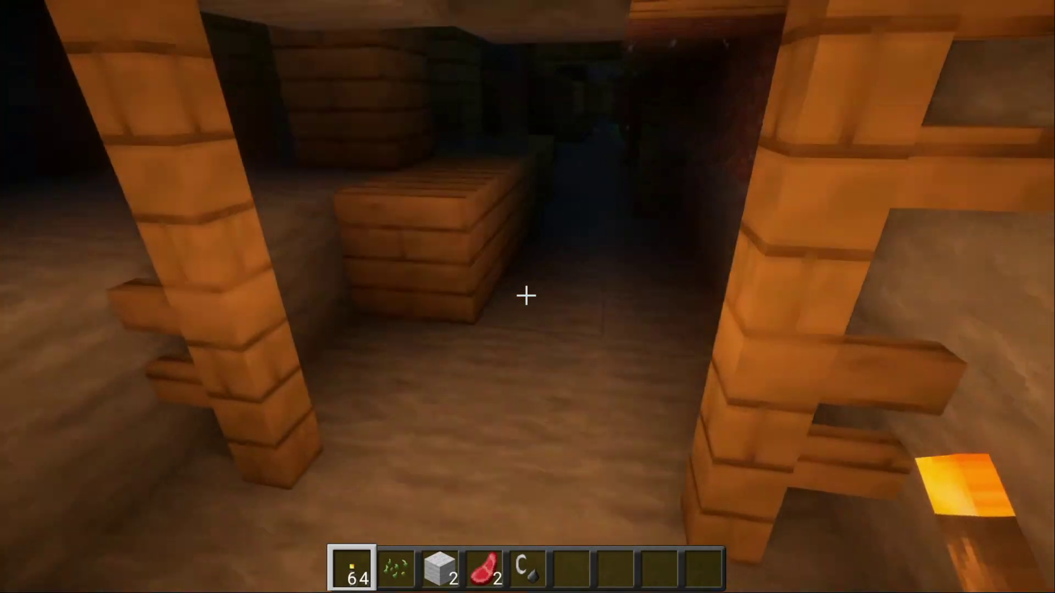
key("w")
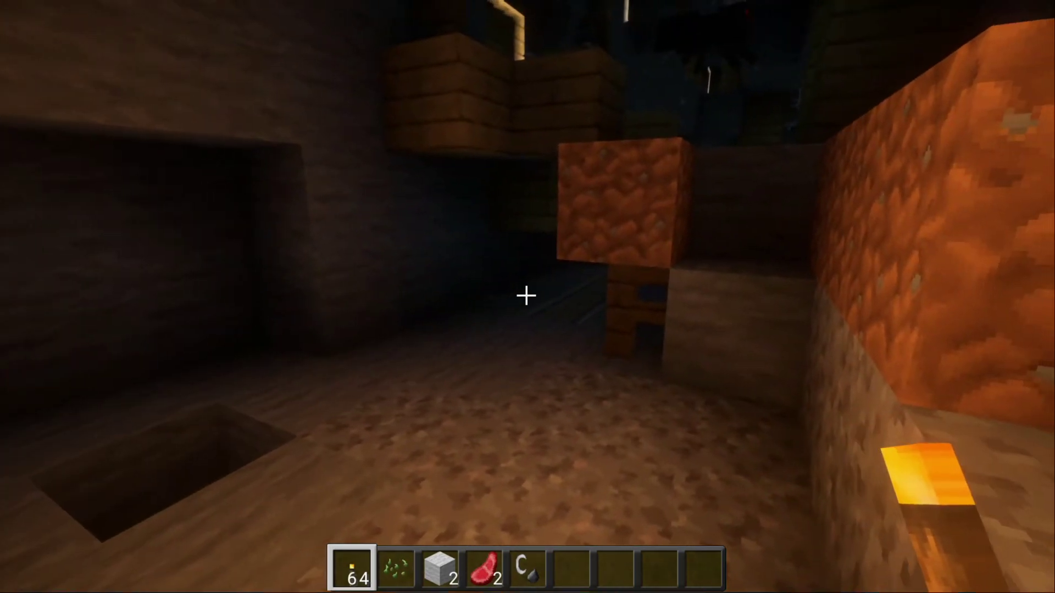
key("w")
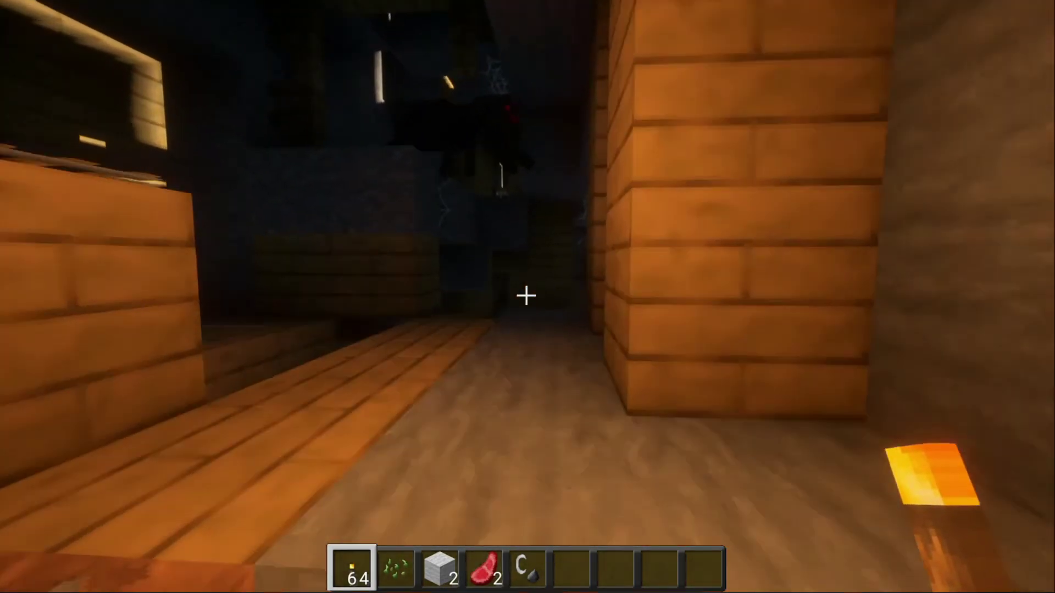
key("w")
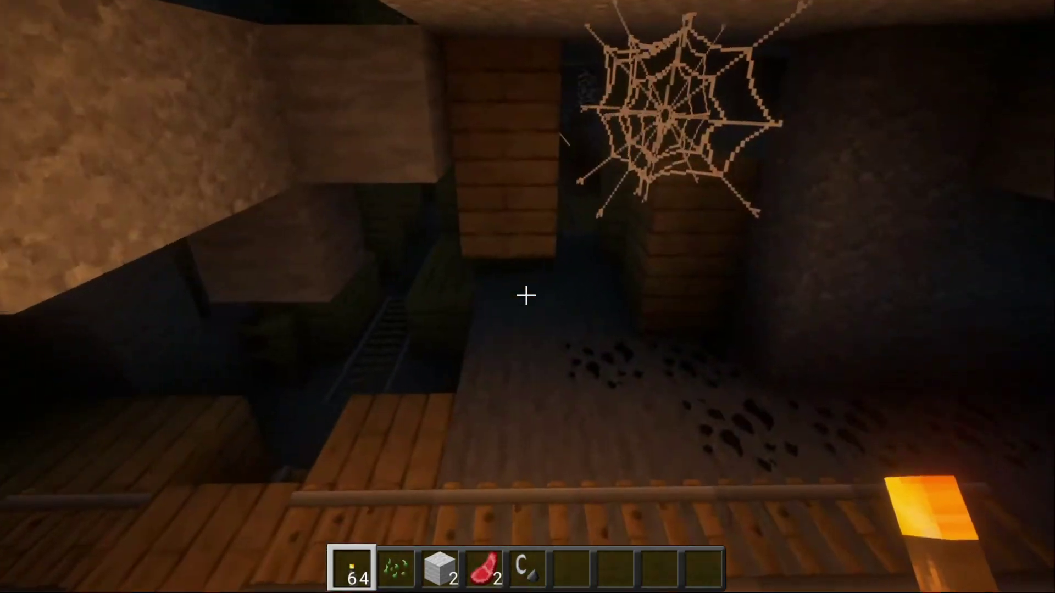
key("w")
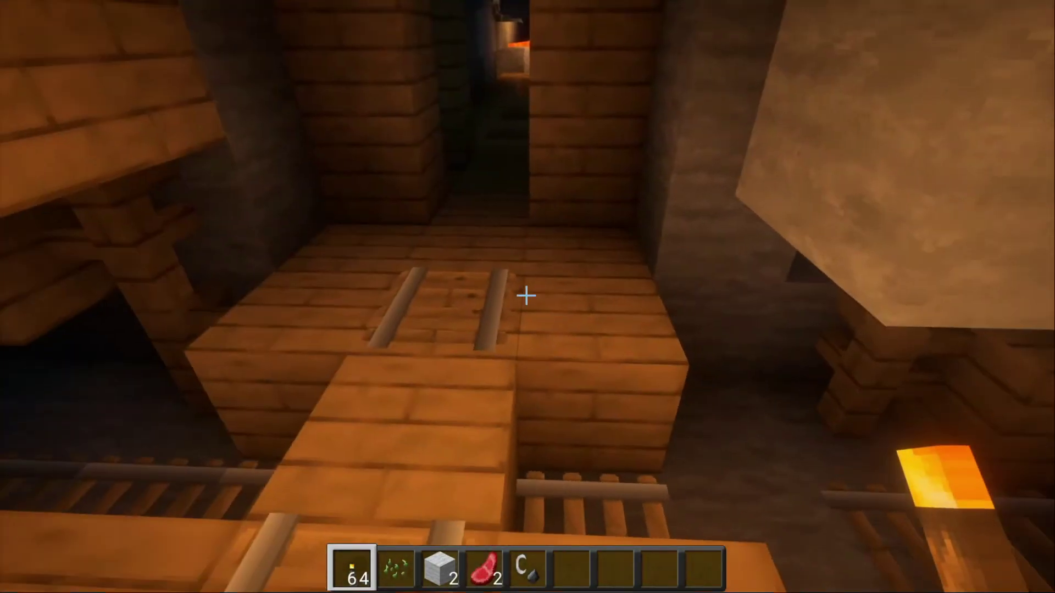
key("w")
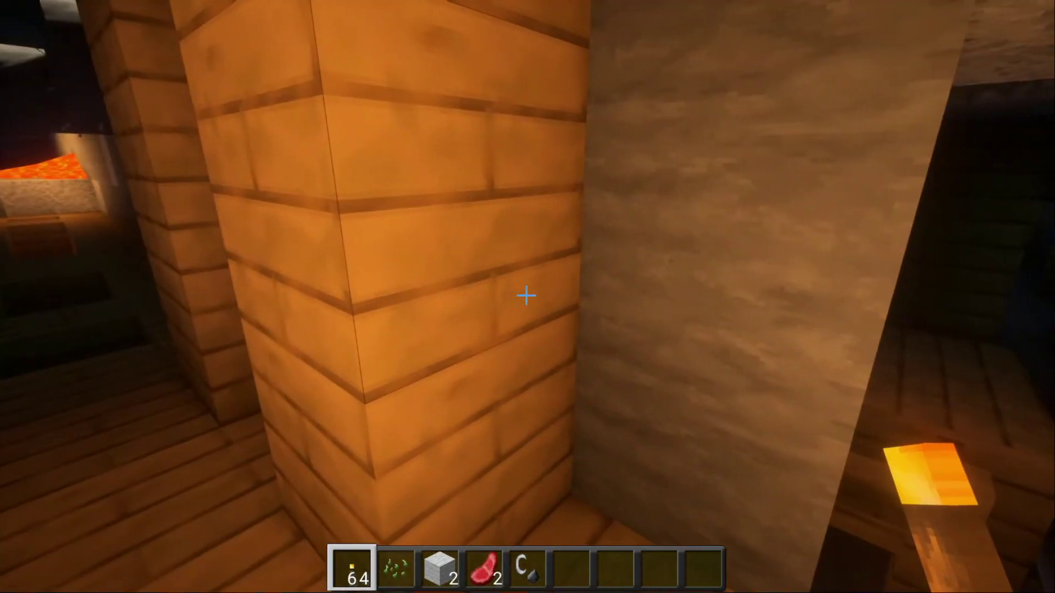
key("w")
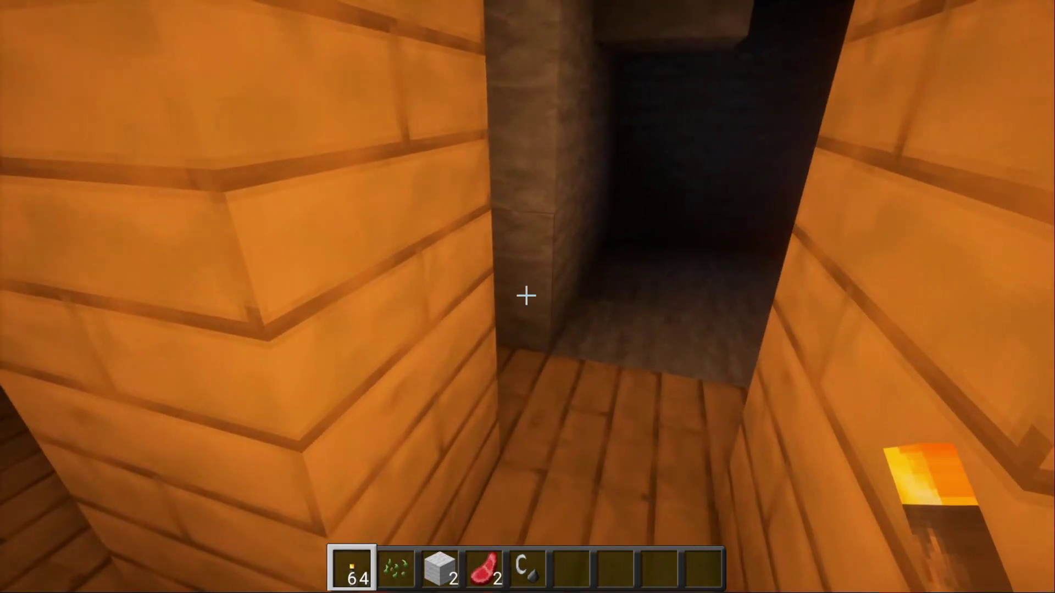
key("w")
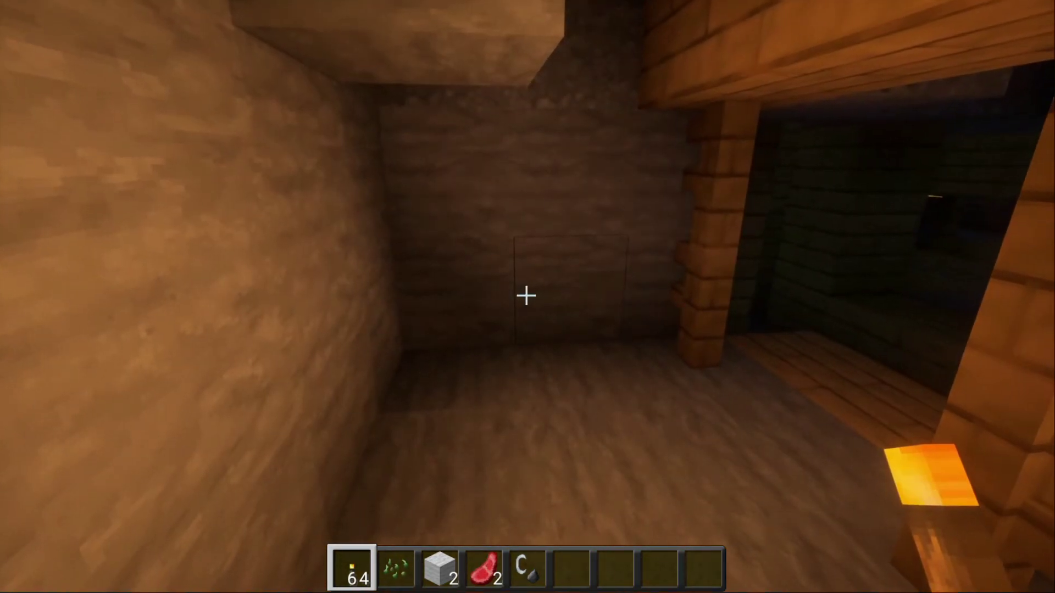
key("w")
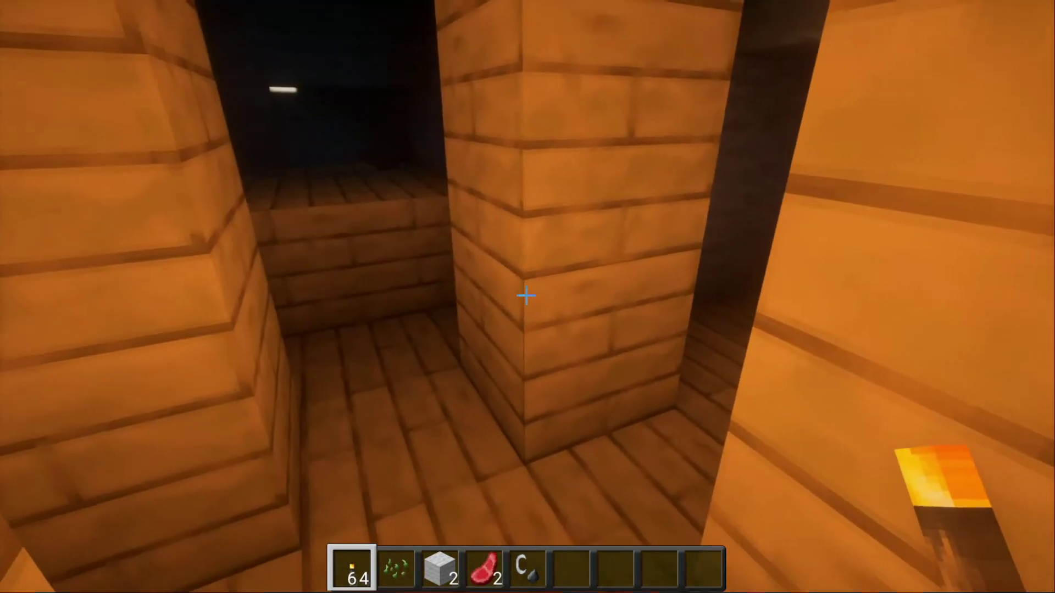
key("w")
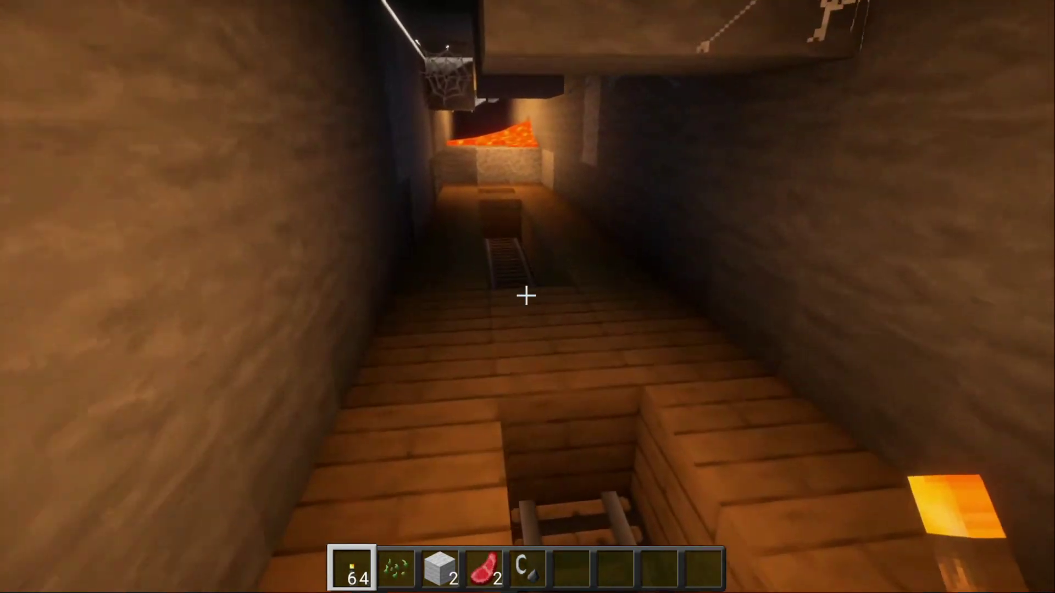
key("w")
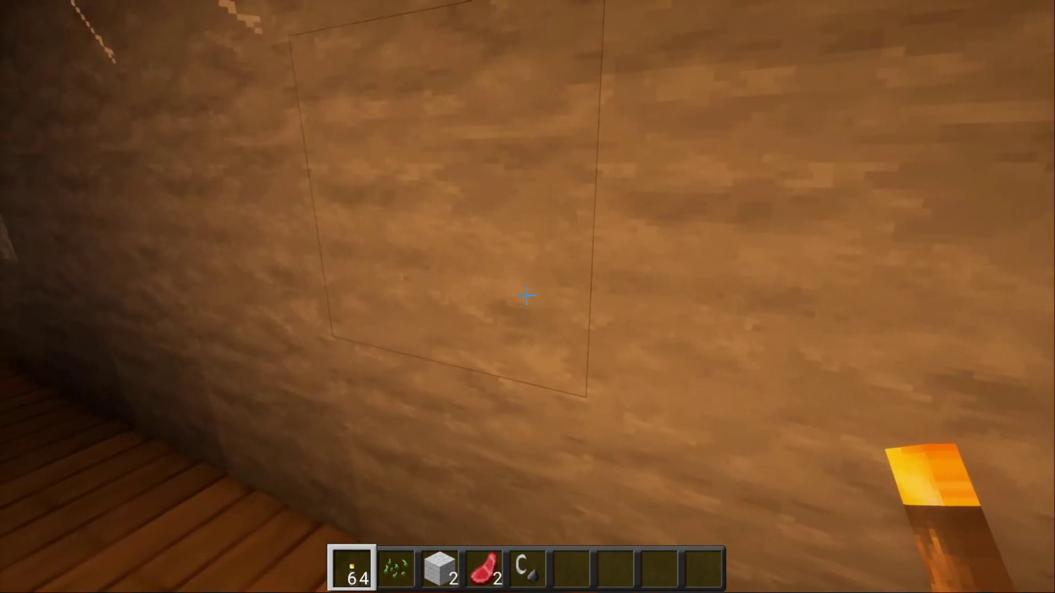
key("w")
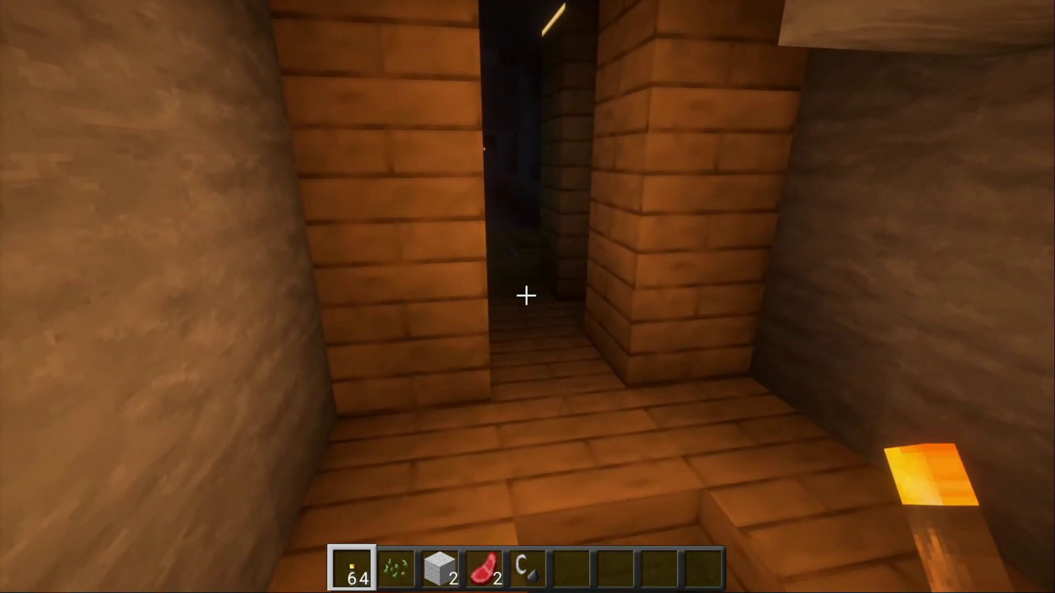
key("w")
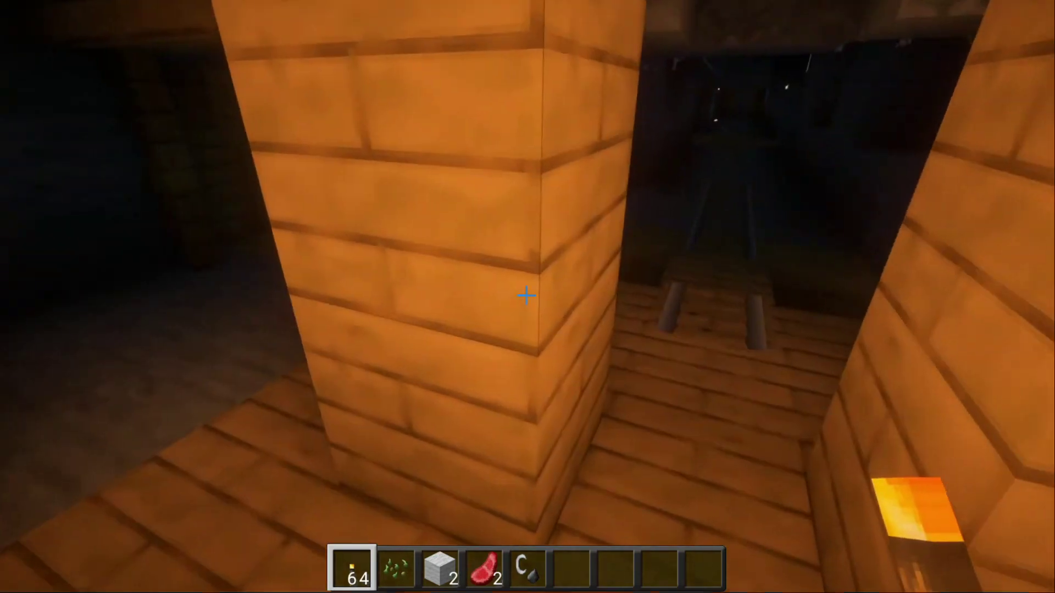
key("w")
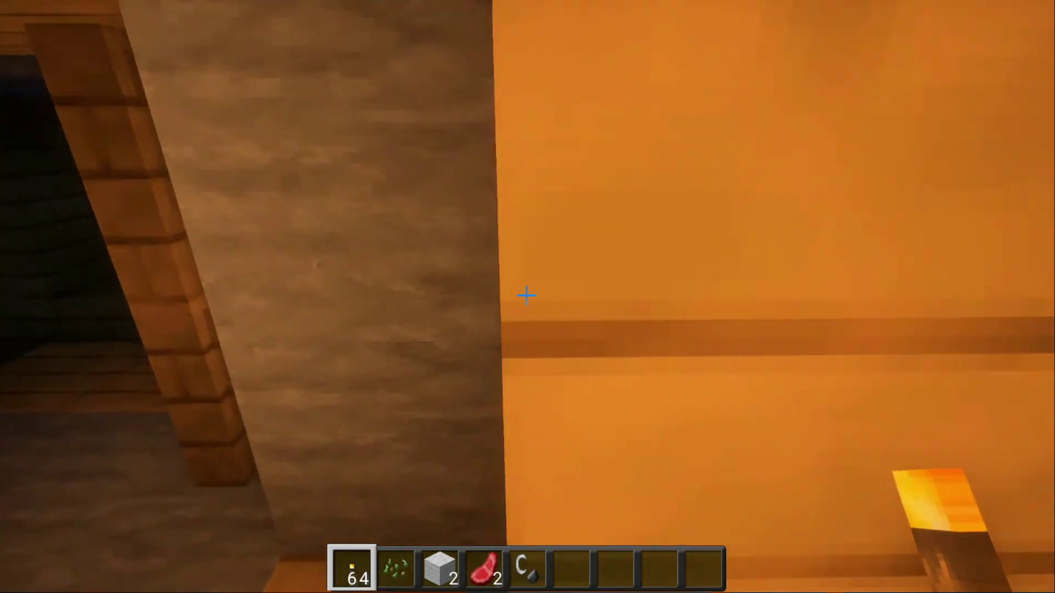
key("w")
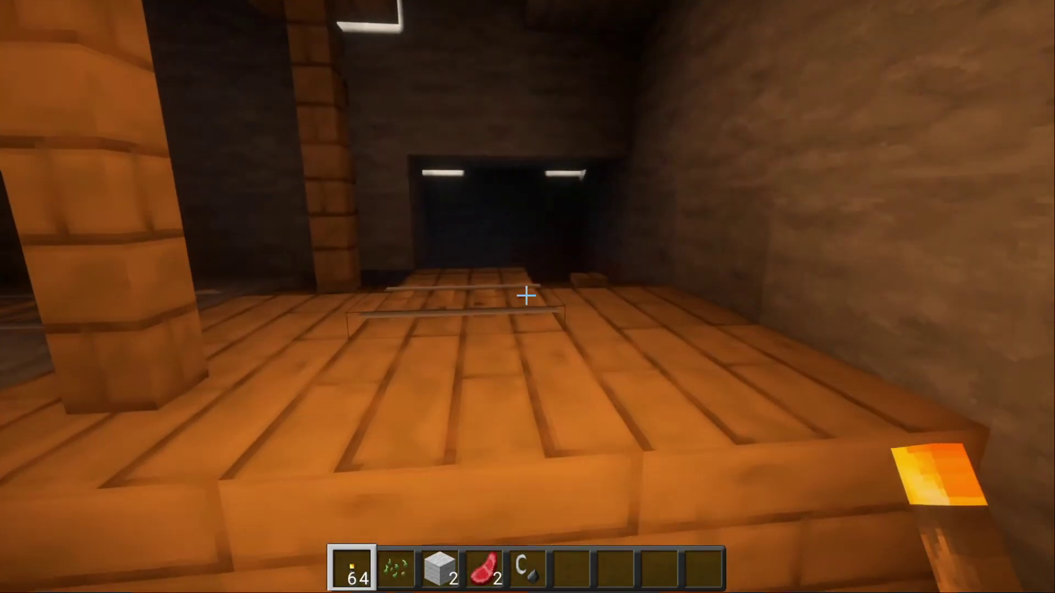
key("w")
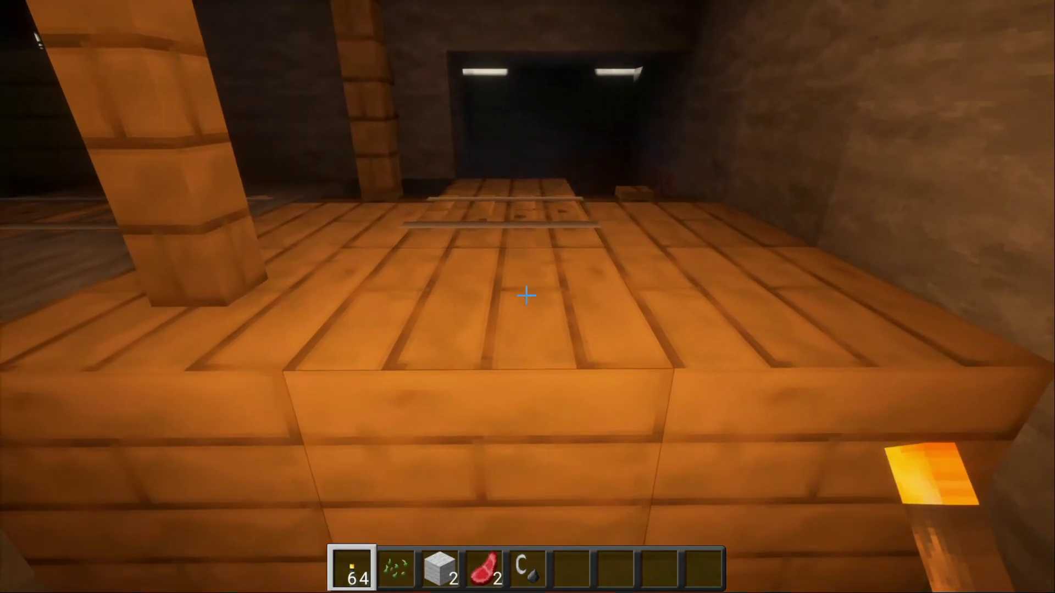
key("w")
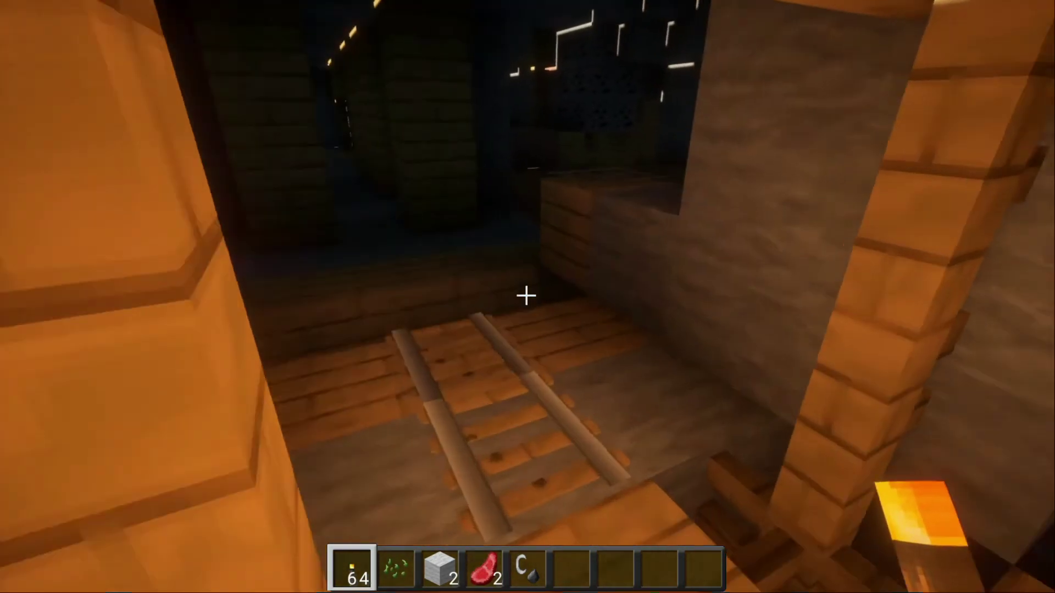
key("w")
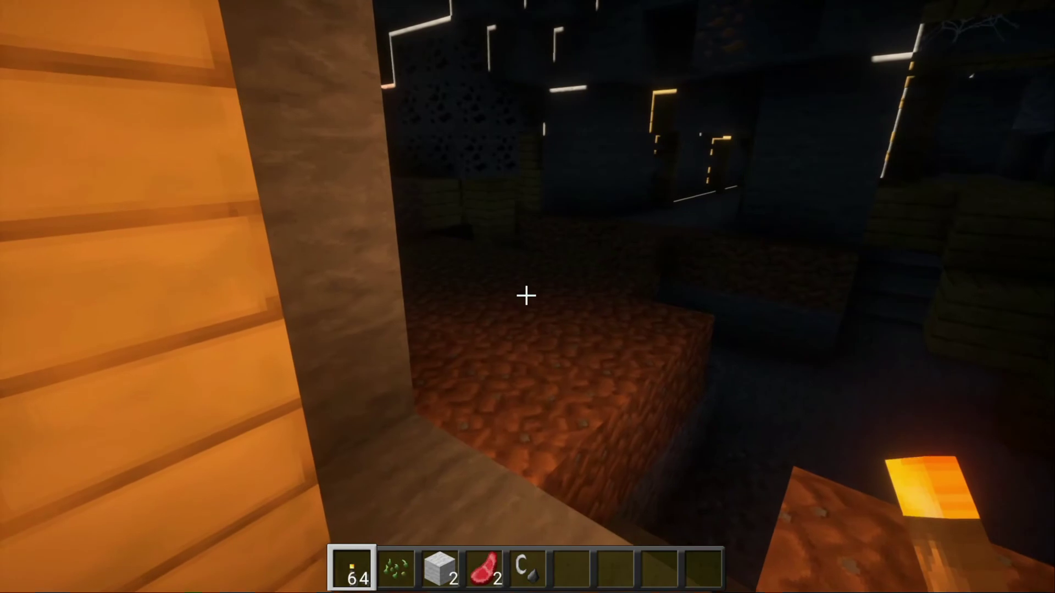
key("w")
key("w")
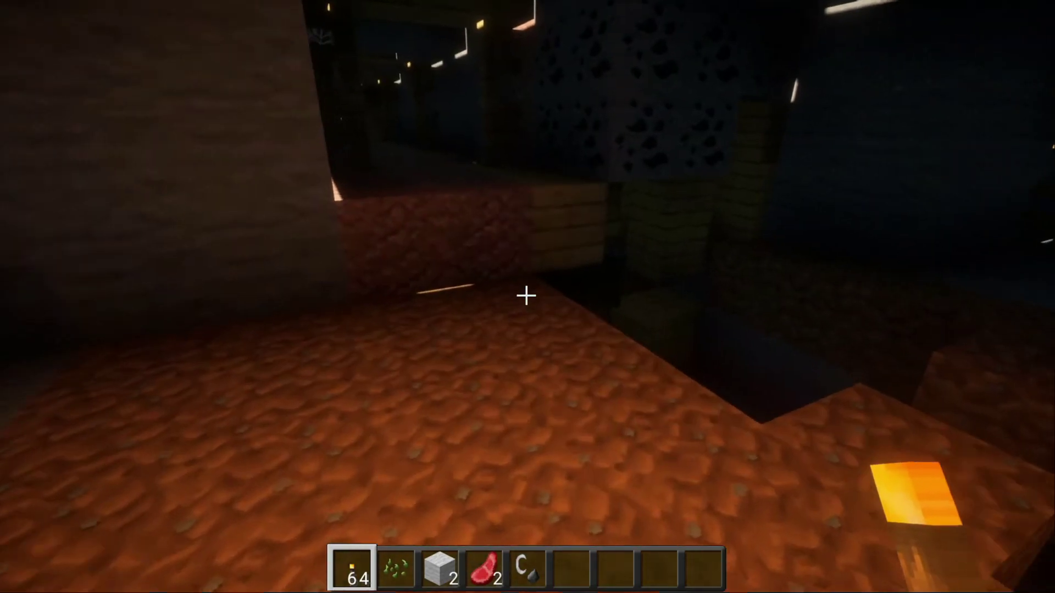
key("w")
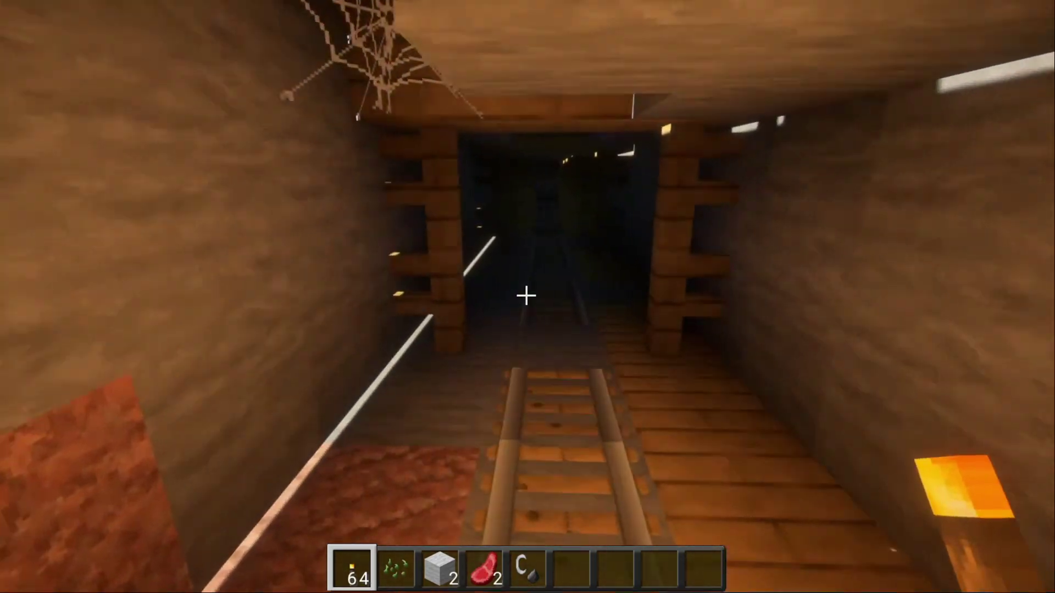
key("w")
key("w")
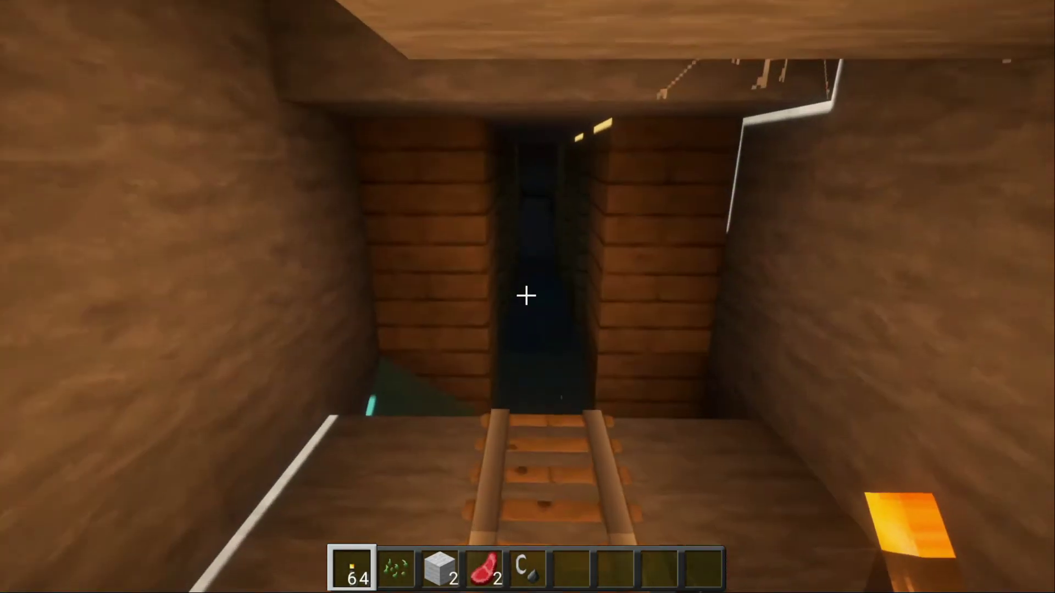
- Continue past the end of the rails through the narrow plank-walled passage into the open mineshaft area, listening to the 3D audio
key("w")
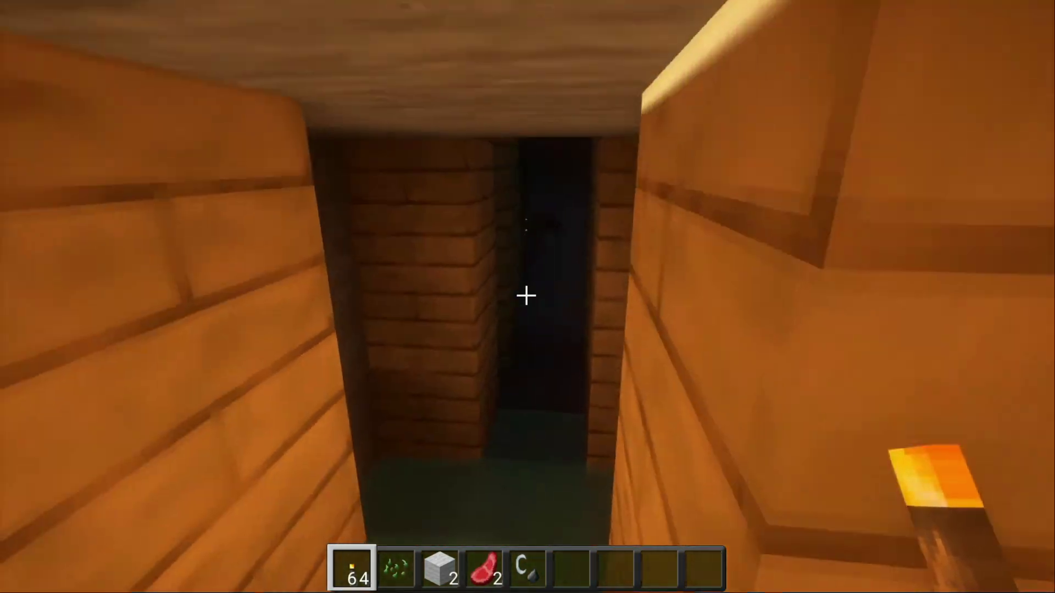
key("w")
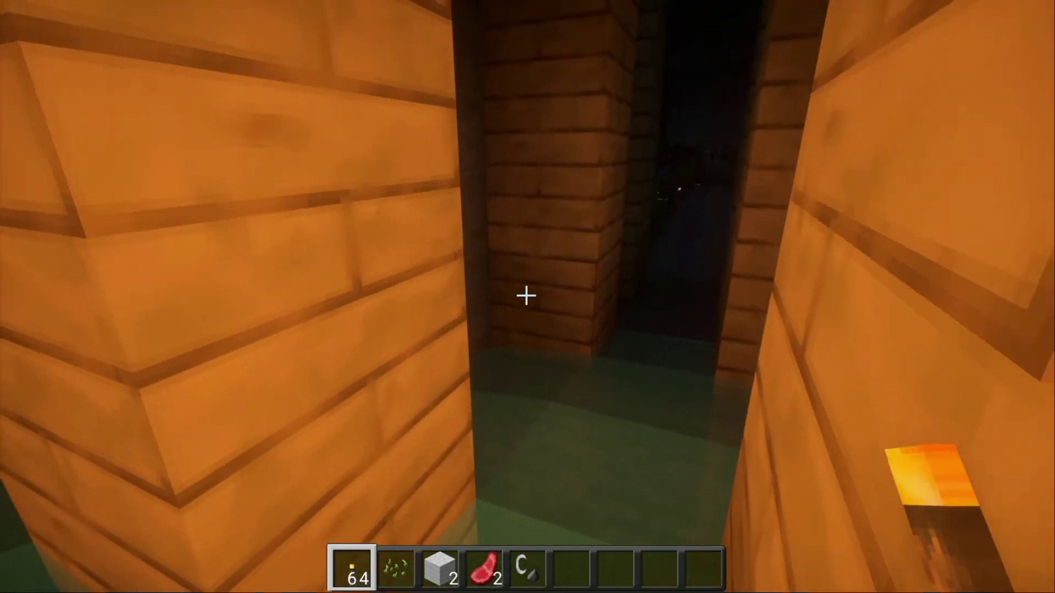
key("w")
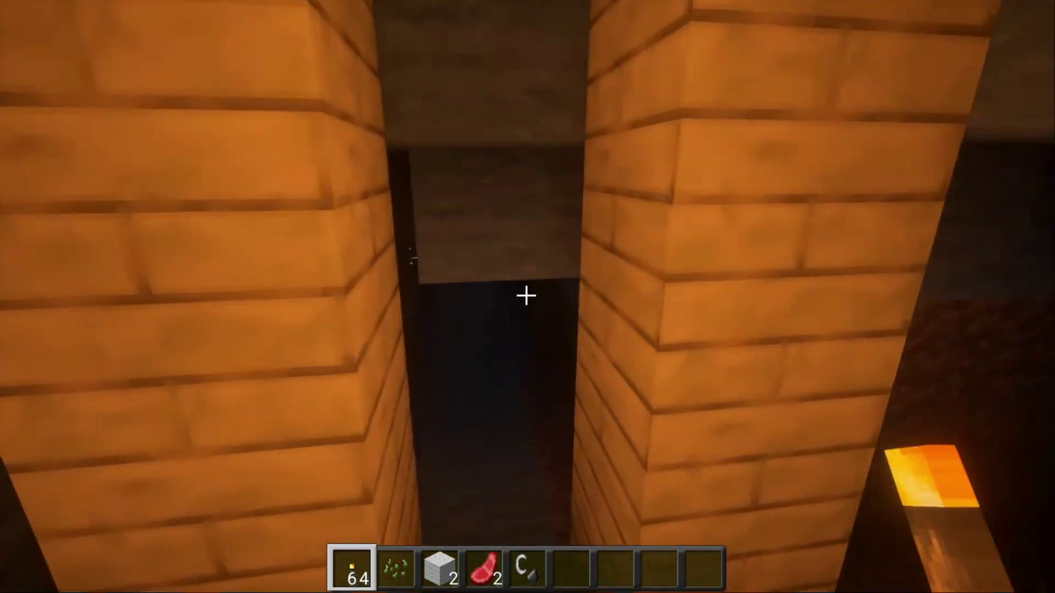
key("w")
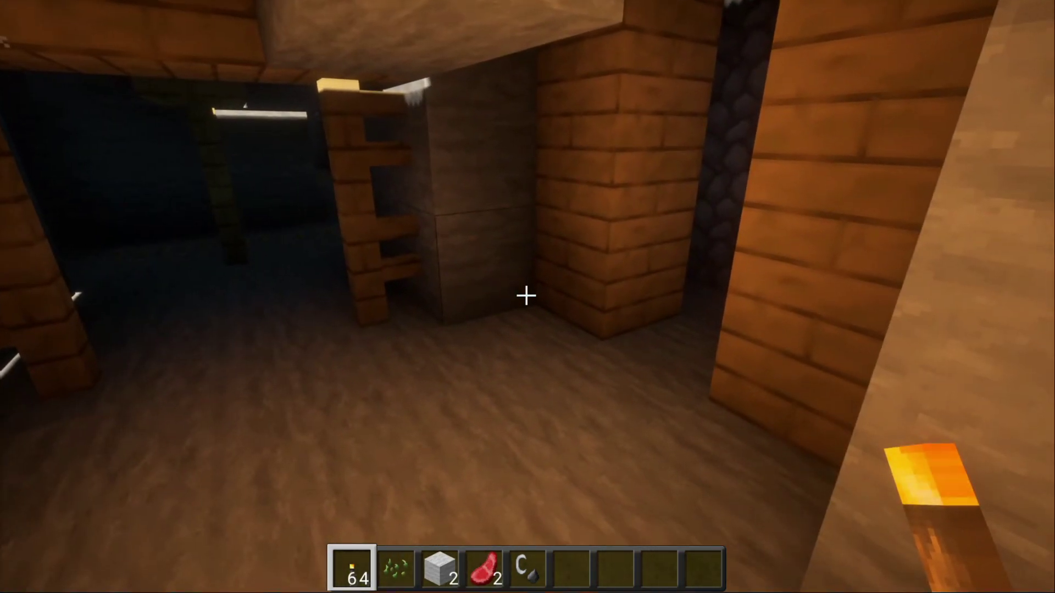
- Pause the game and examine the Windows spatial sound options for the headset without changing the selected format
key("Escape")
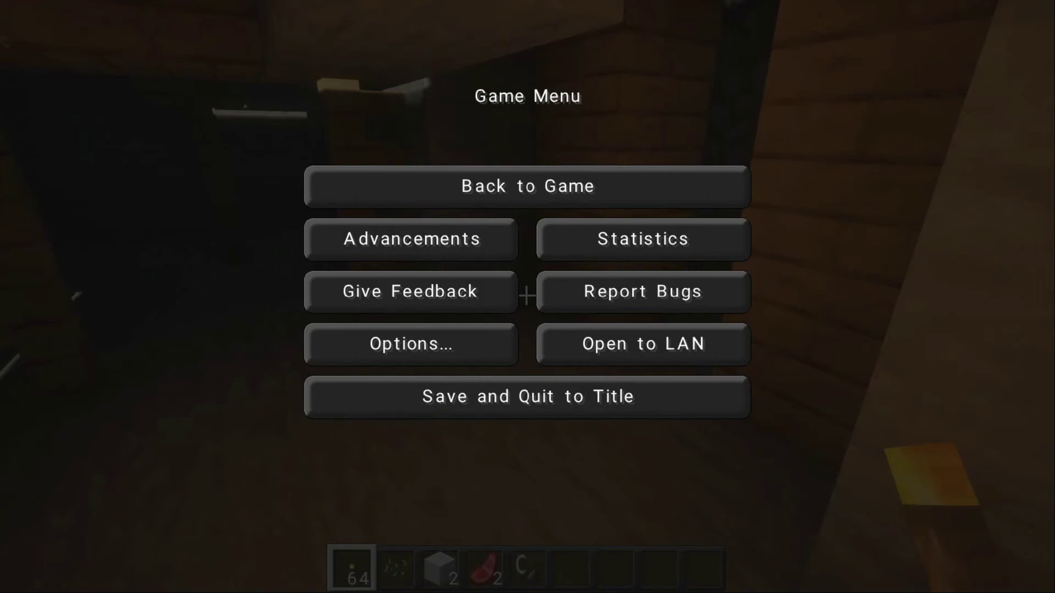
key("super")
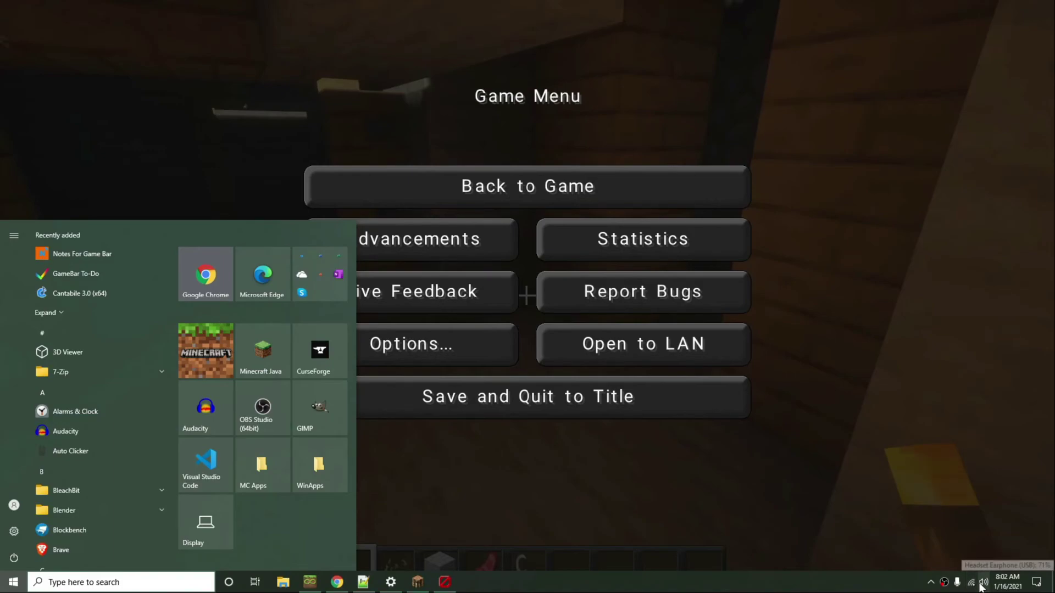
right_click(981, 584)
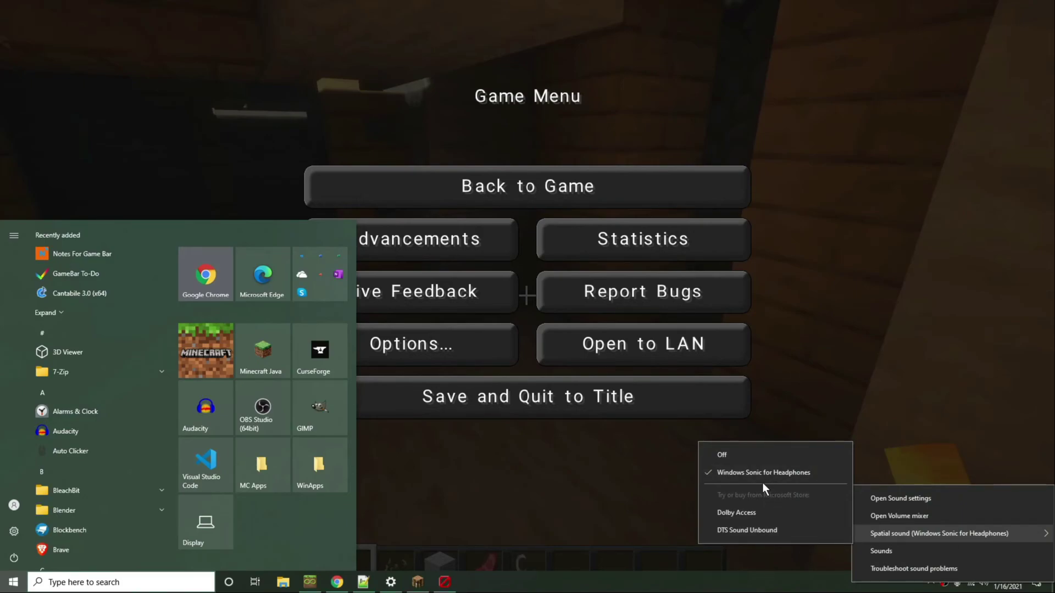
left_click(582, 485)
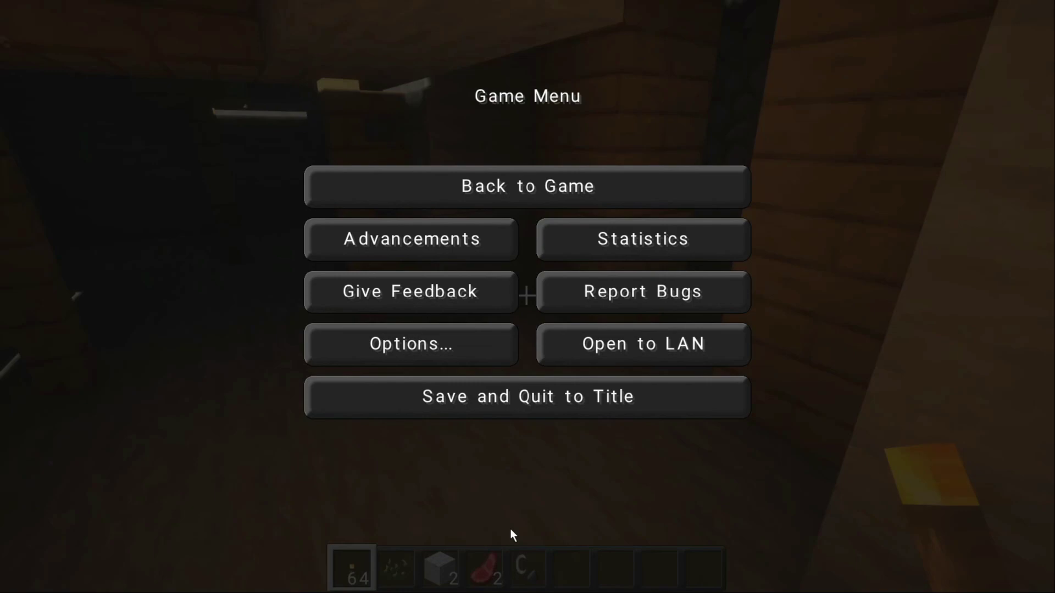
- Save the world and quit to the title screen
left_click(468, 389)
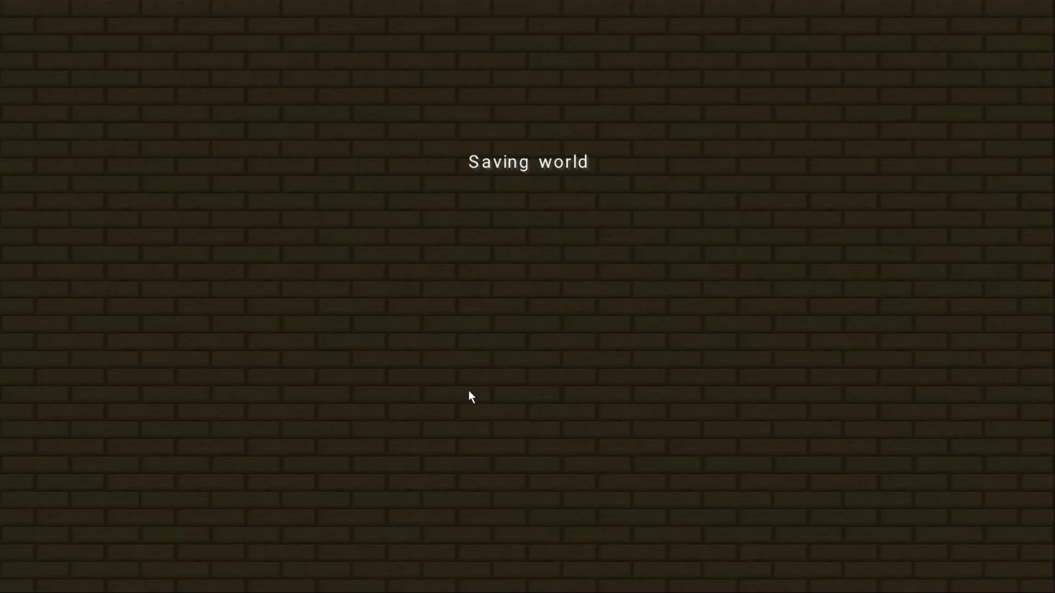